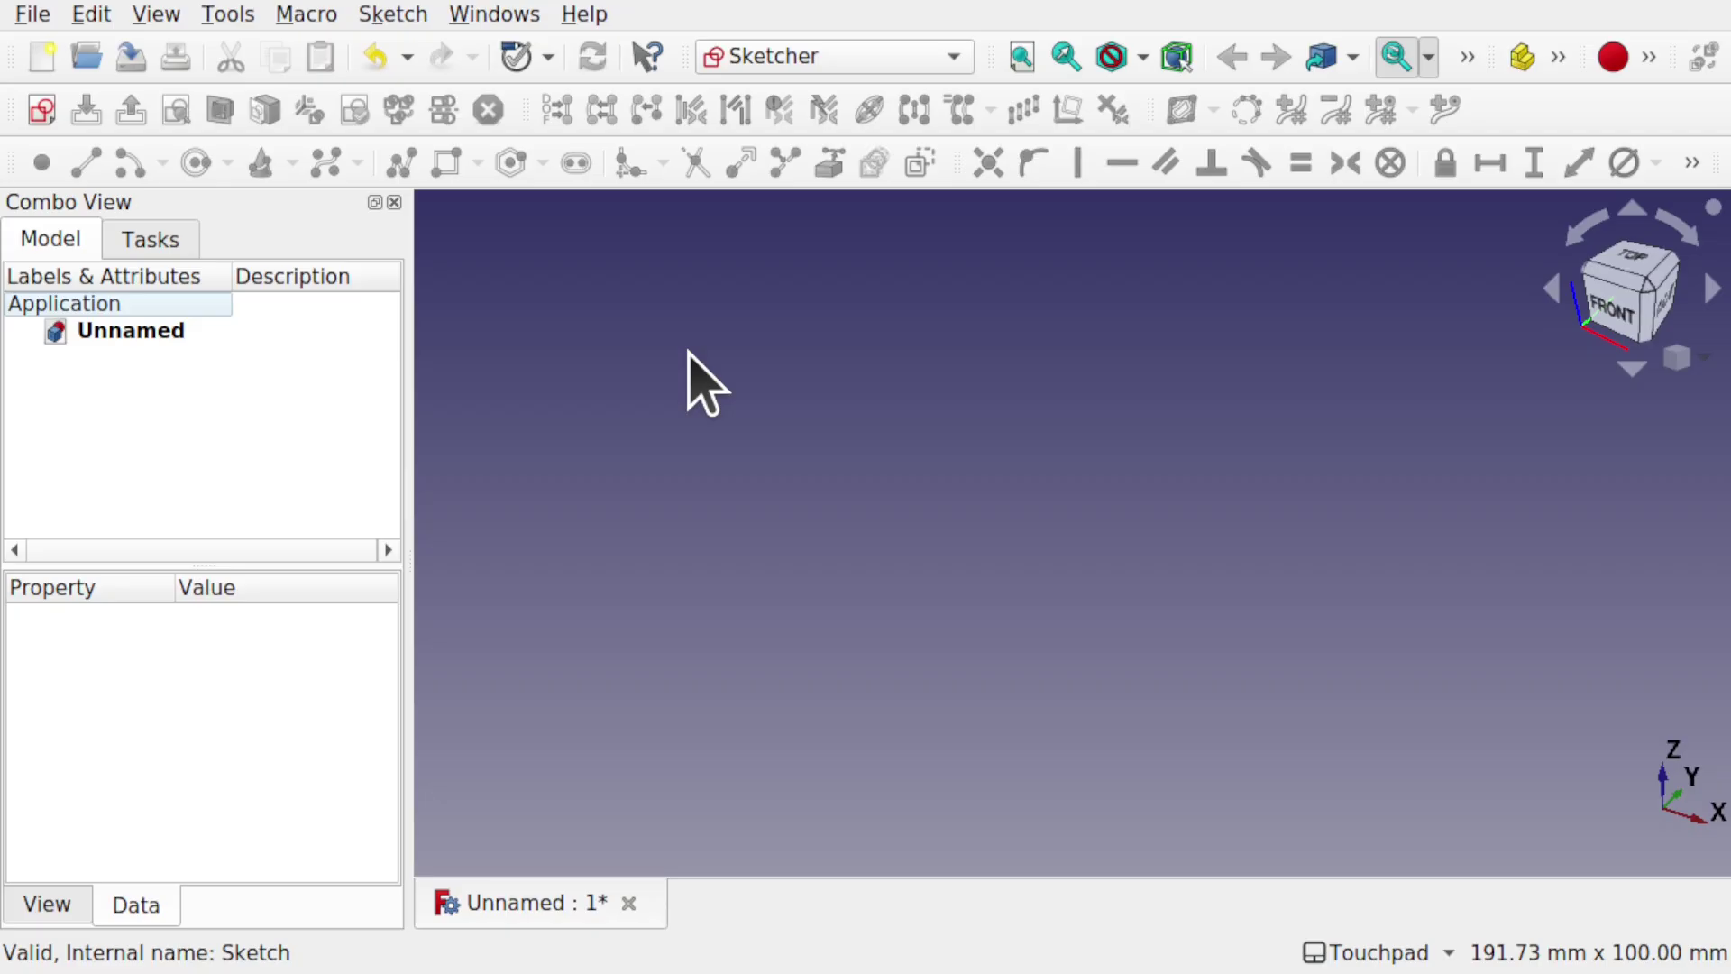
# Create a new sketch oriented on the XY-Plane.
pyautogui.click(43, 110)
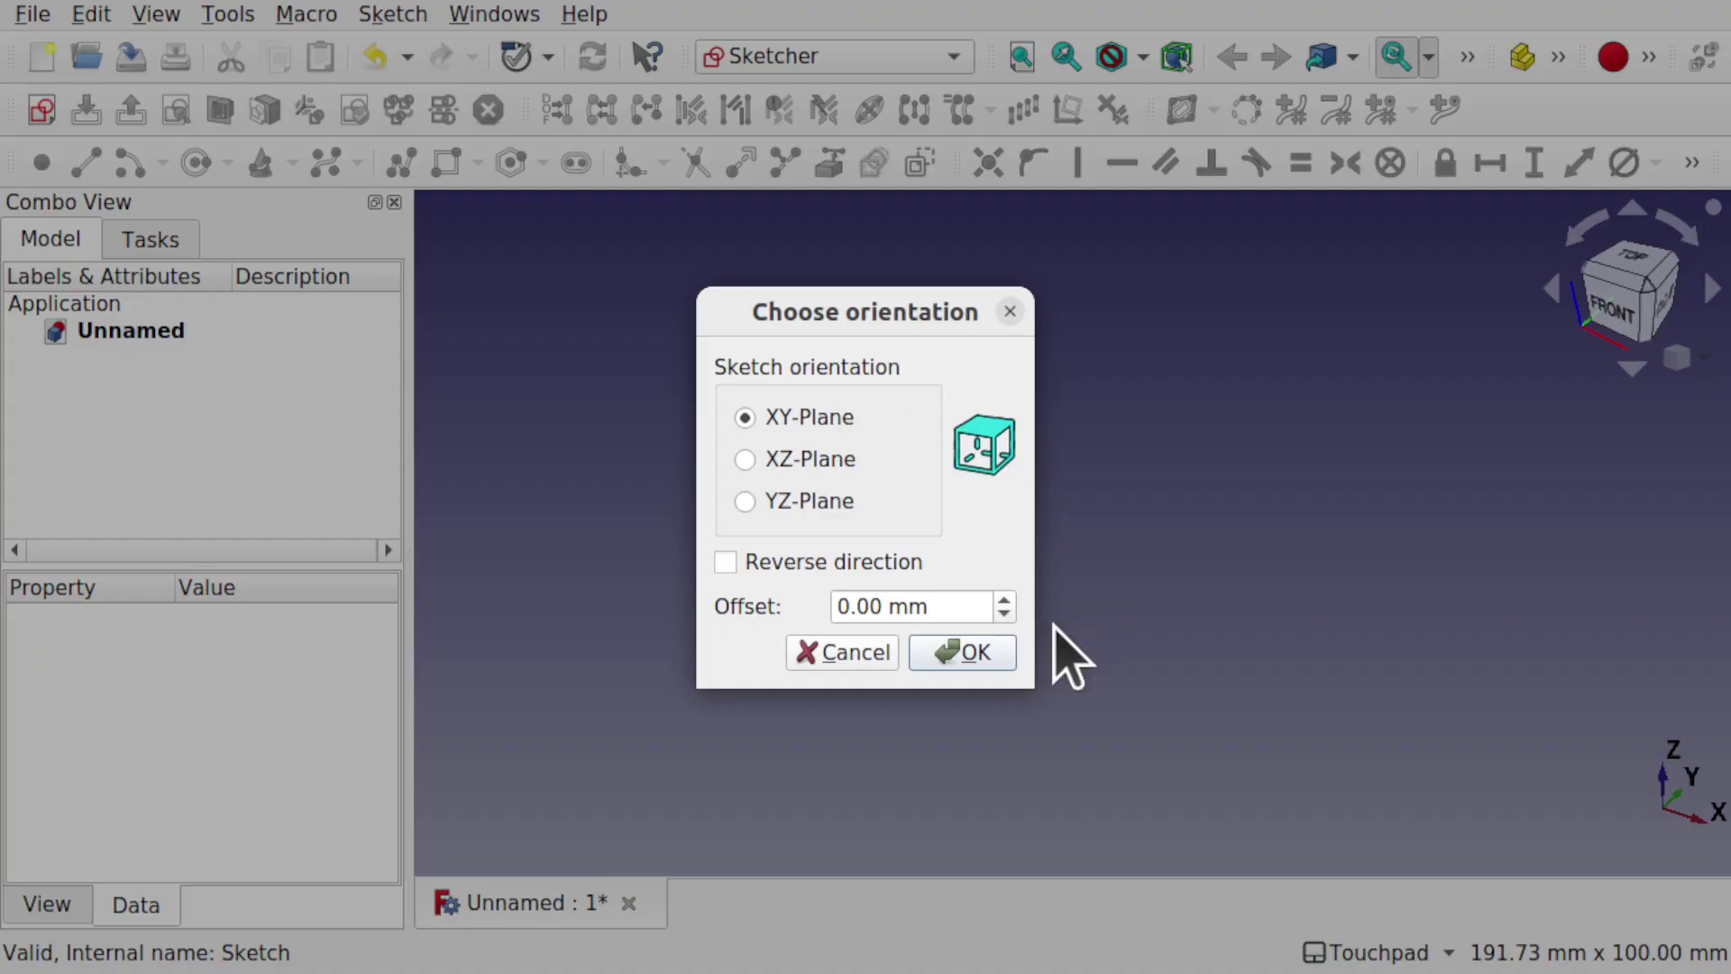
pyautogui.click(967, 649)
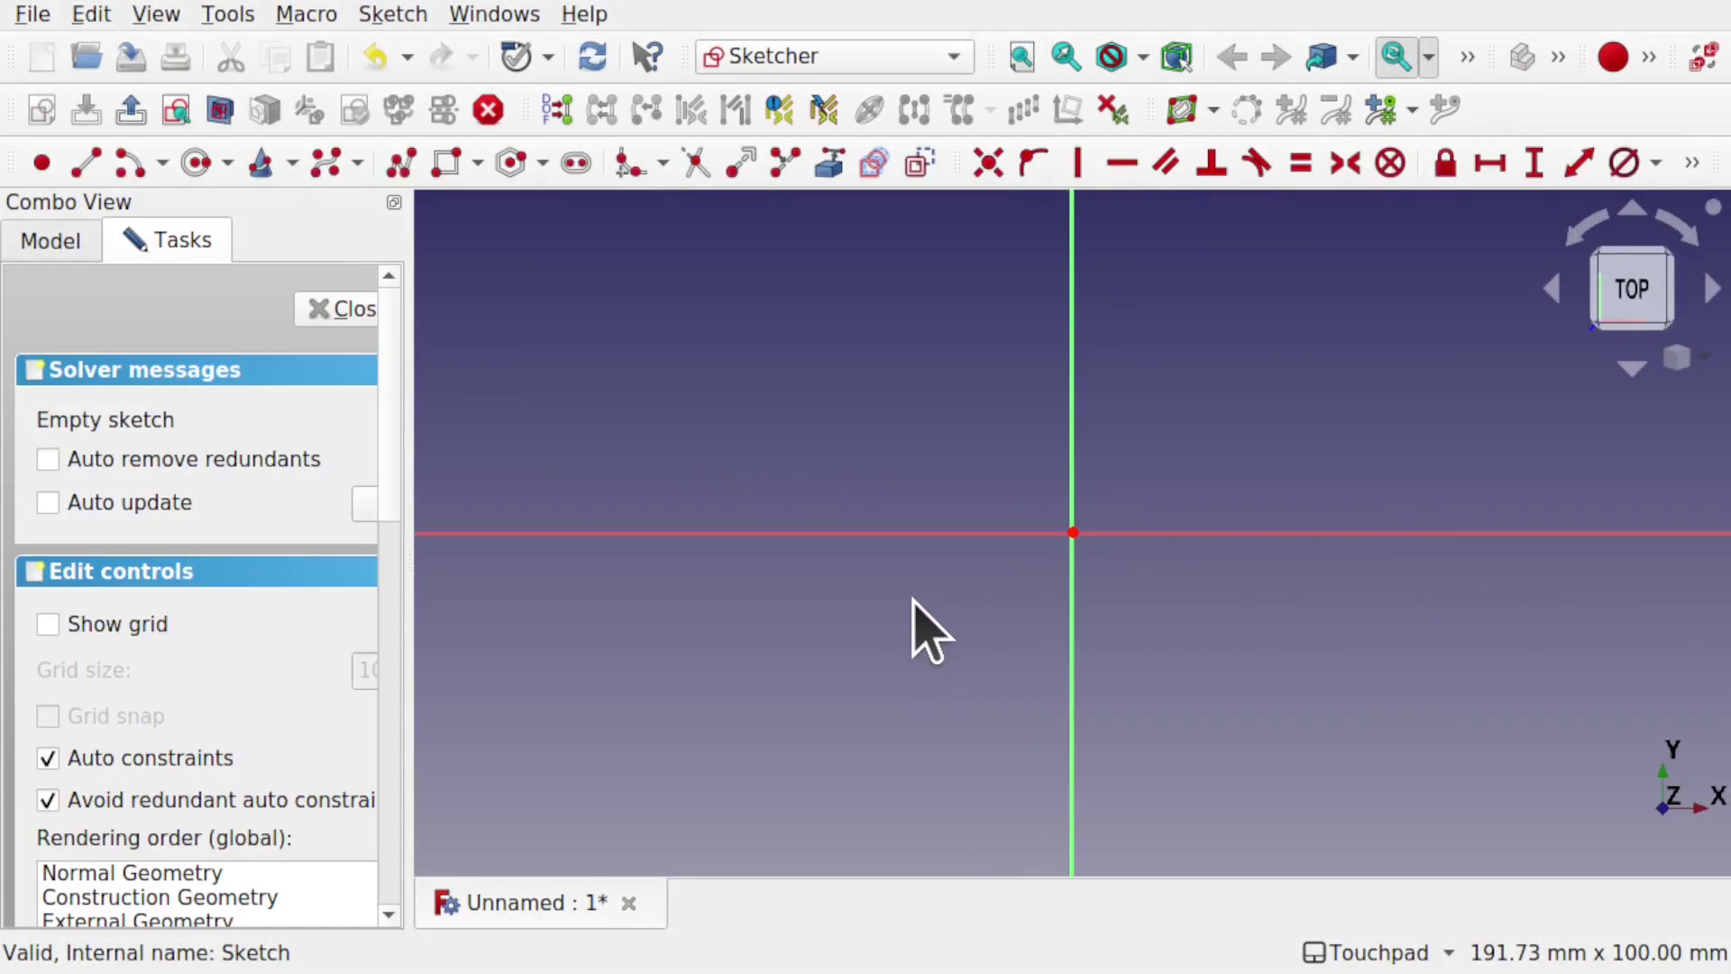
# Draw three circles: one left on the horizontal axis, one at the origin, one above on the vertical axis.
pyautogui.click(191, 164)
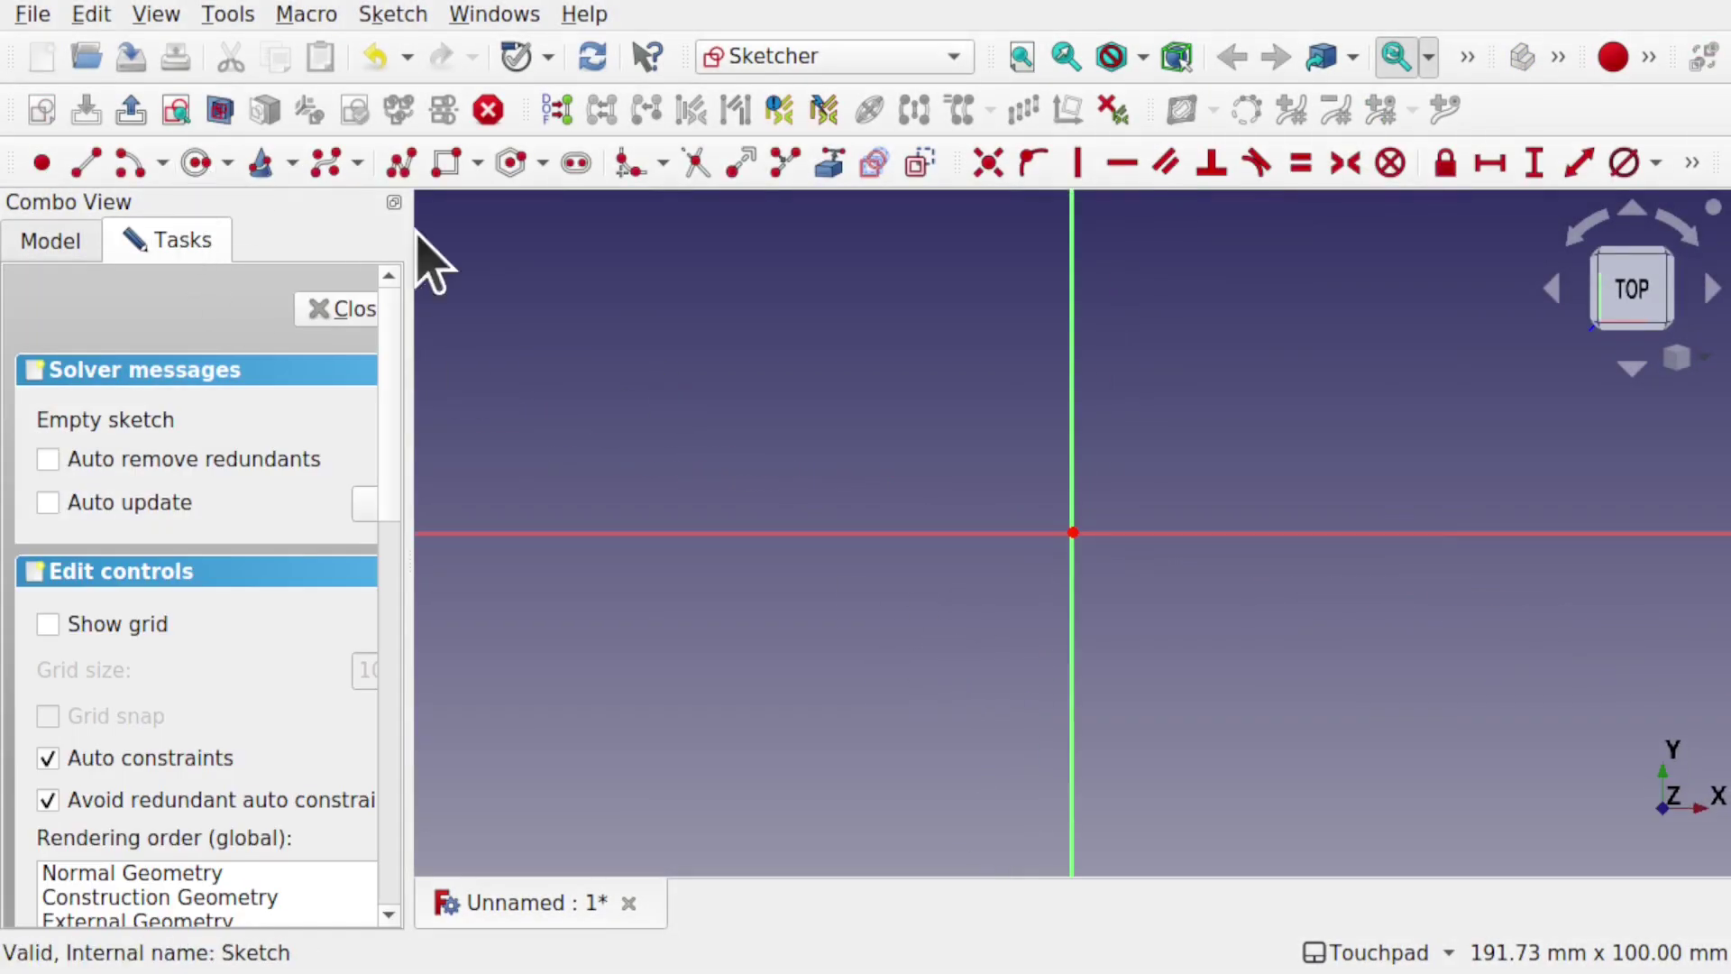
pyautogui.click(863, 532)
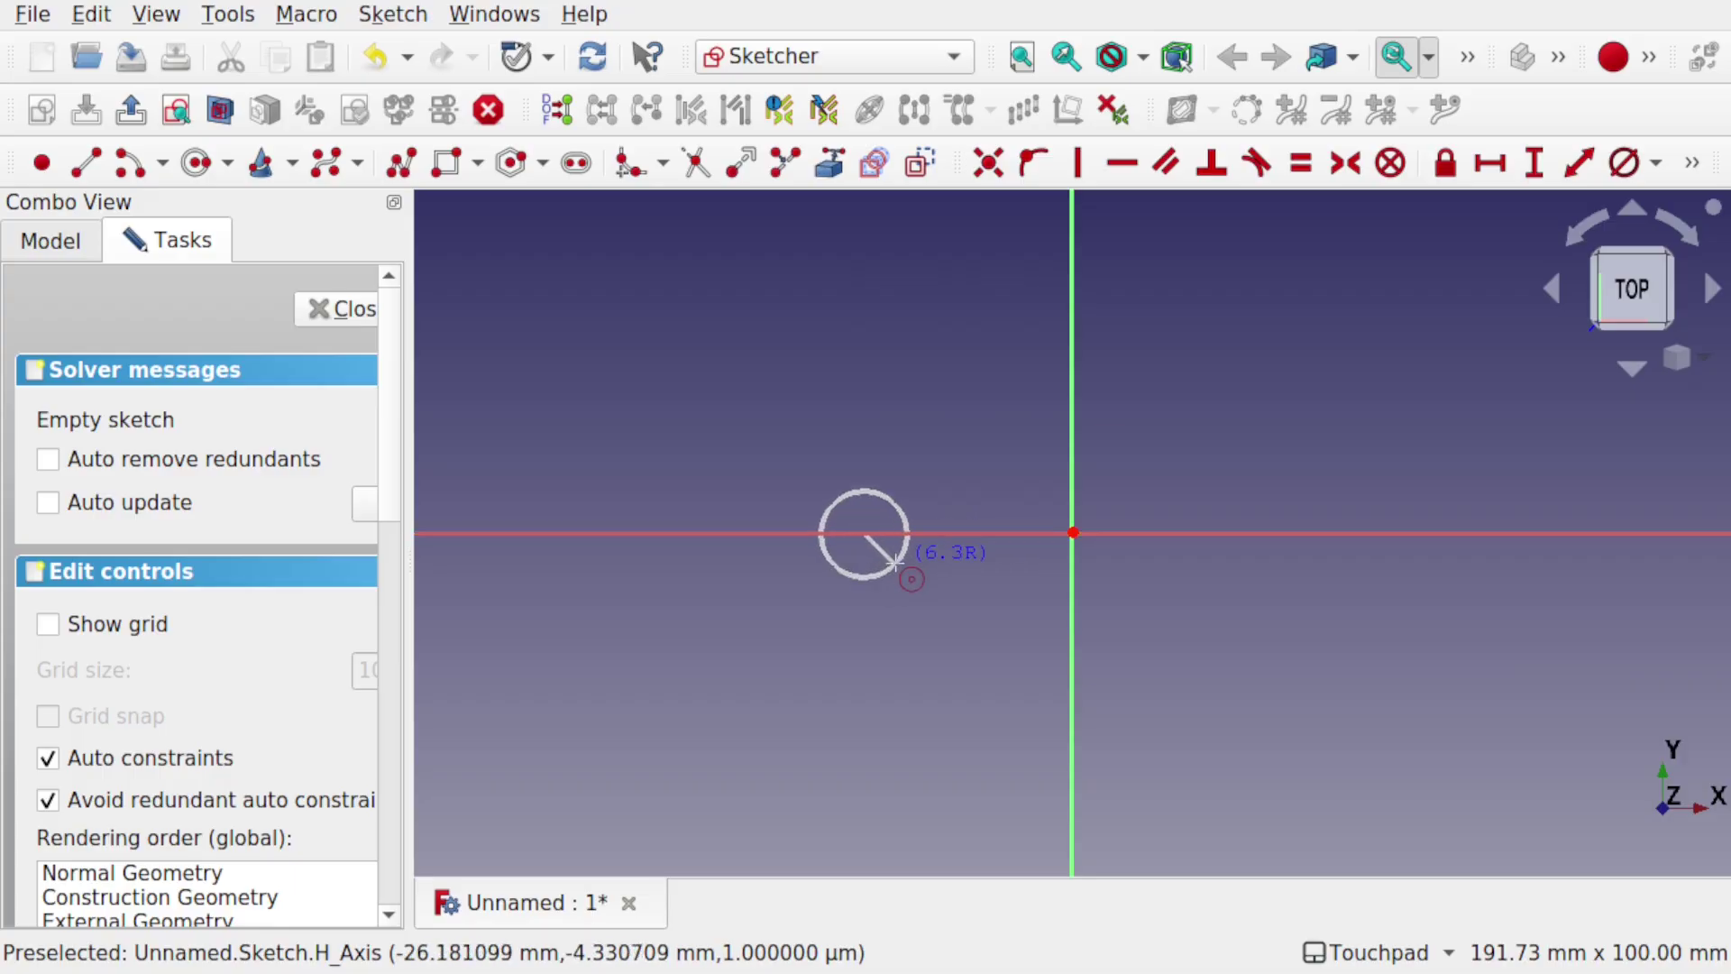
pyautogui.click(904, 552)
pyautogui.click(1072, 532)
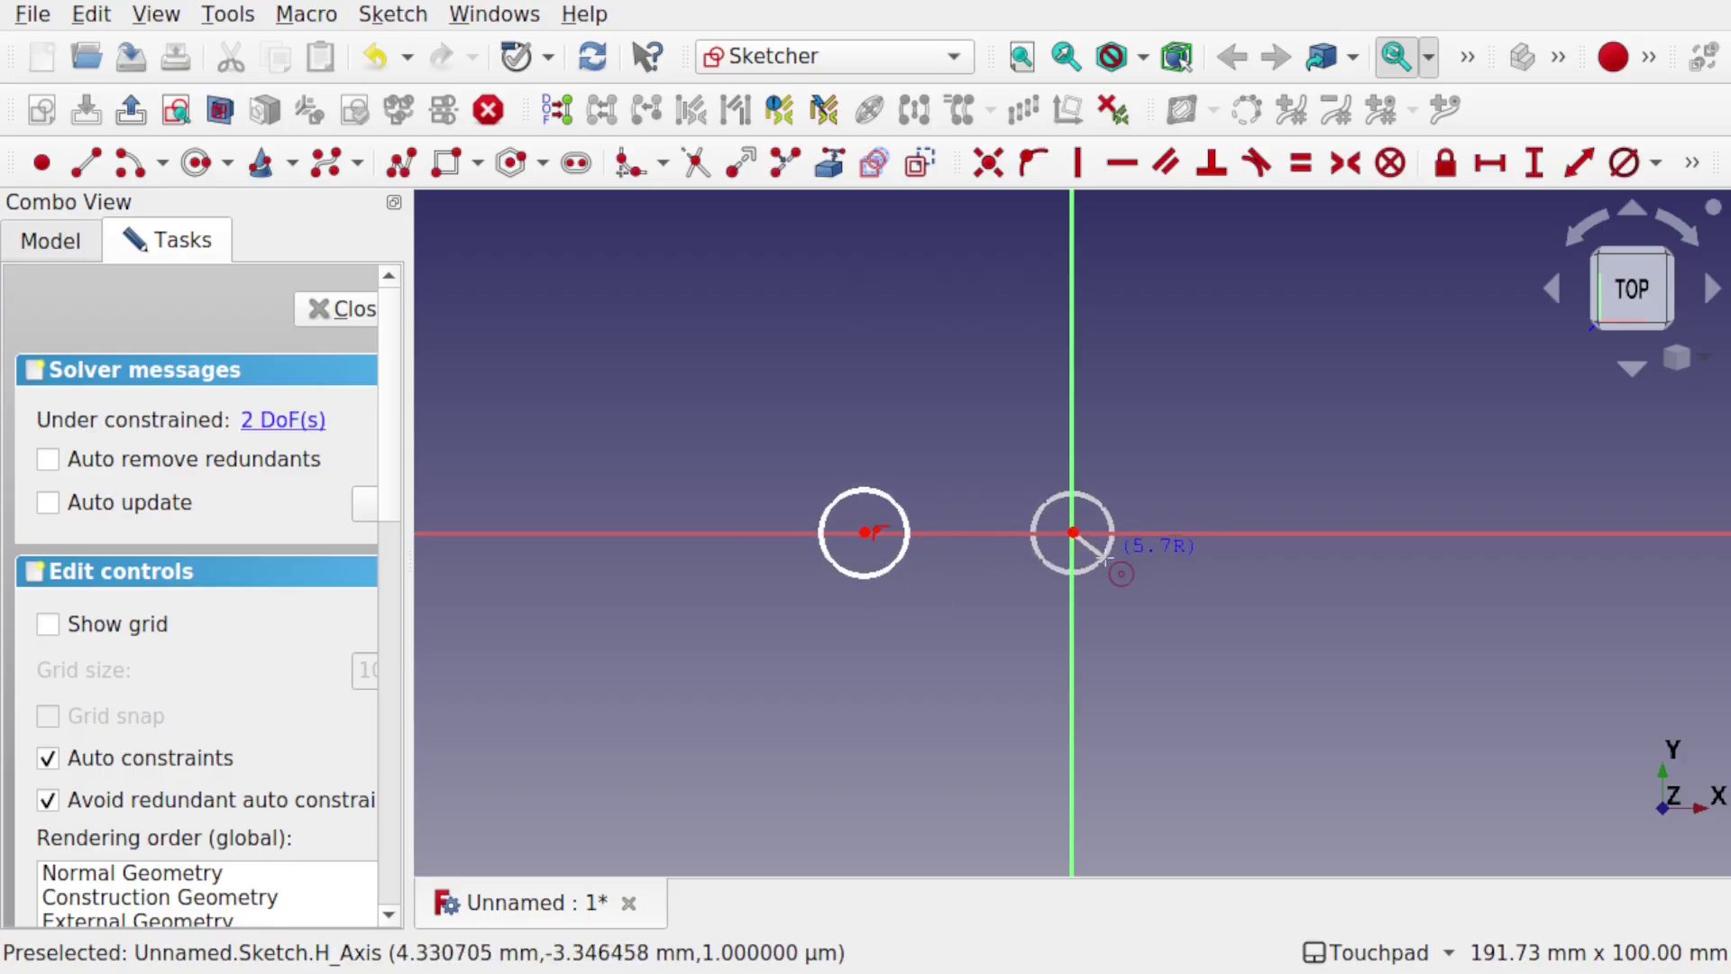
pyautogui.click(1107, 556)
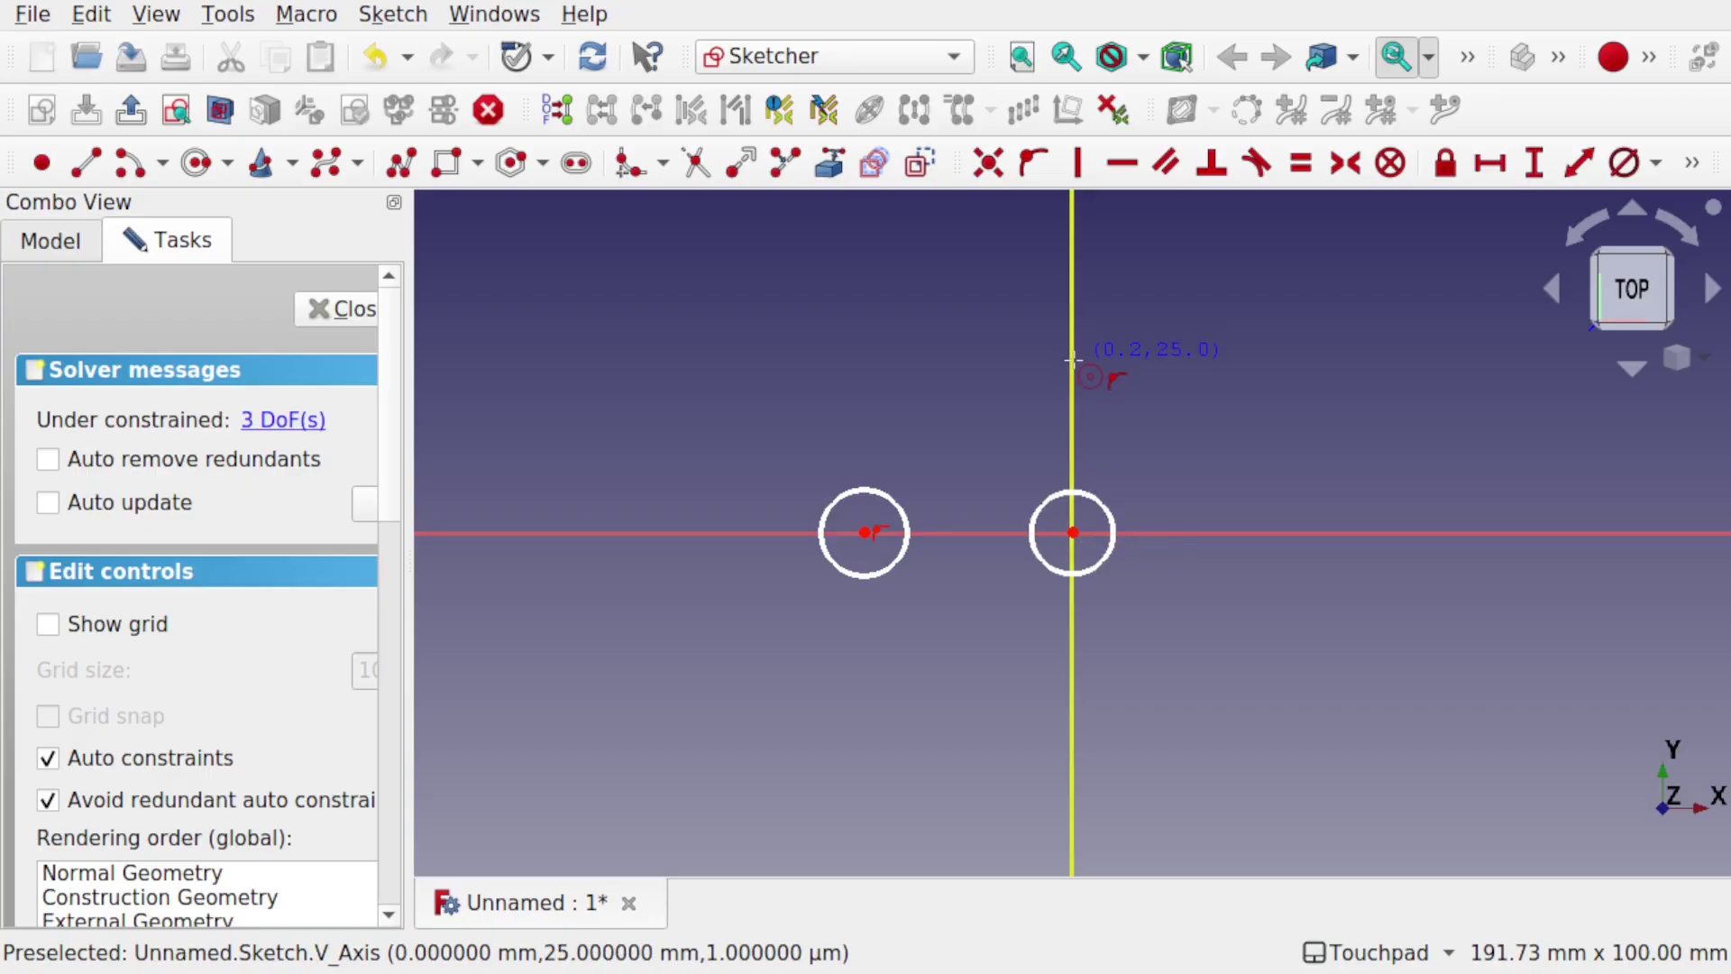
pyautogui.click(1072, 342)
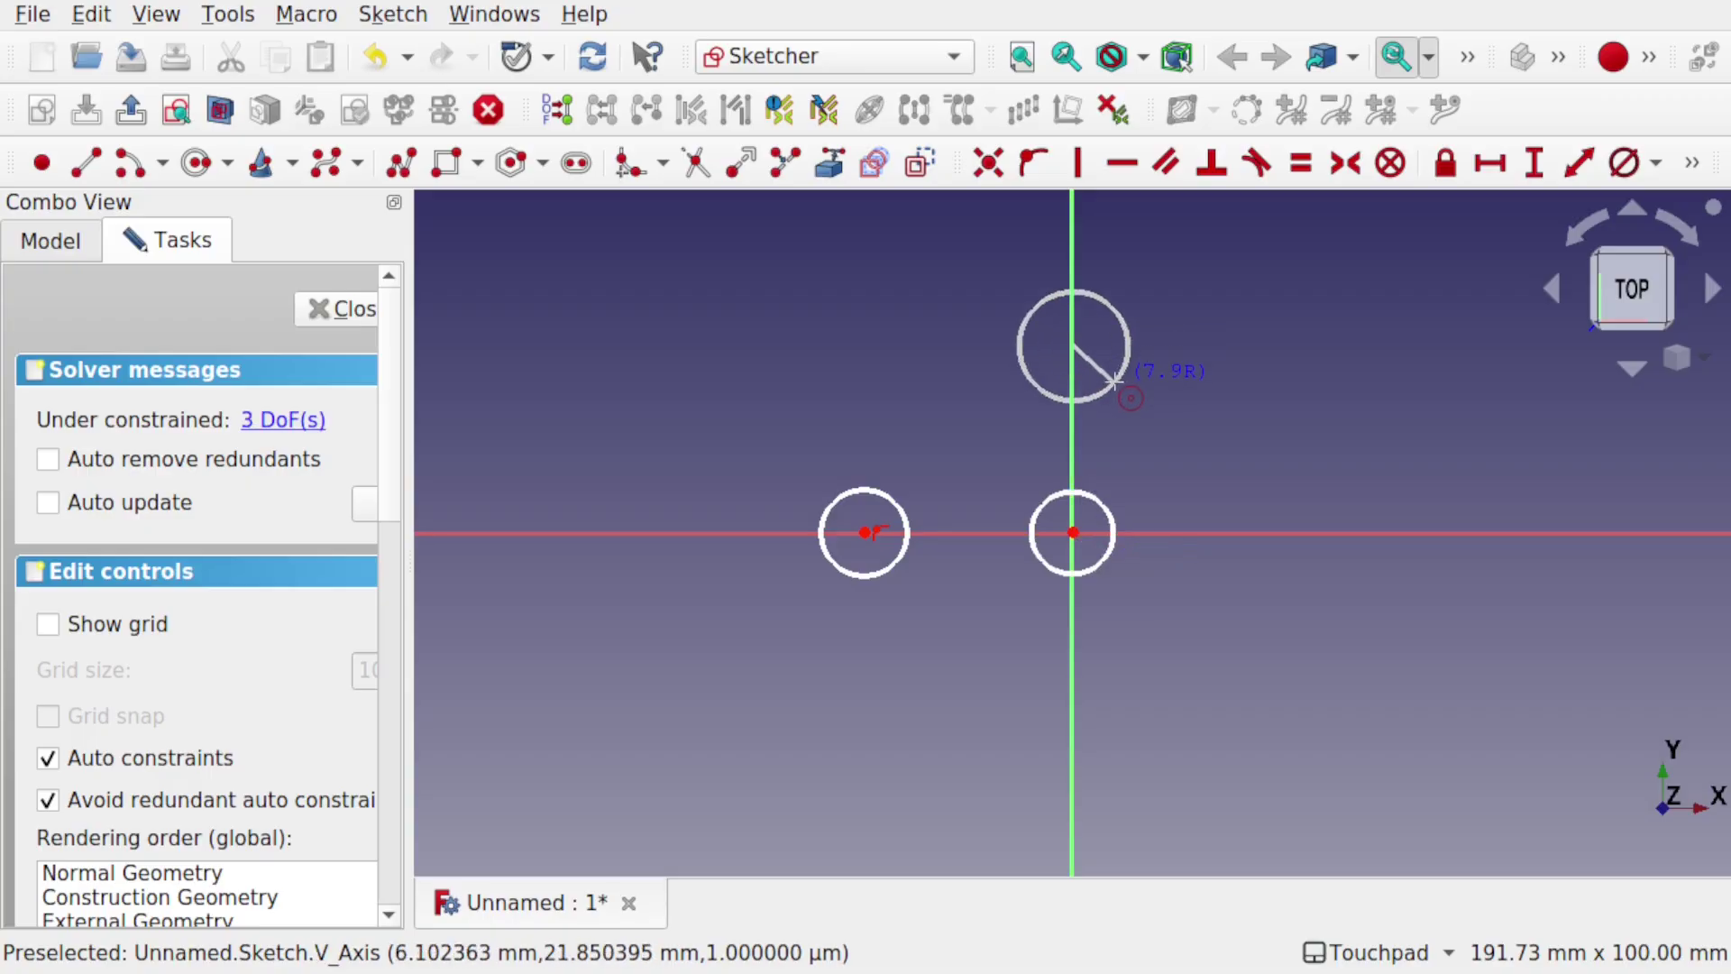
pyautogui.click(1112, 375)
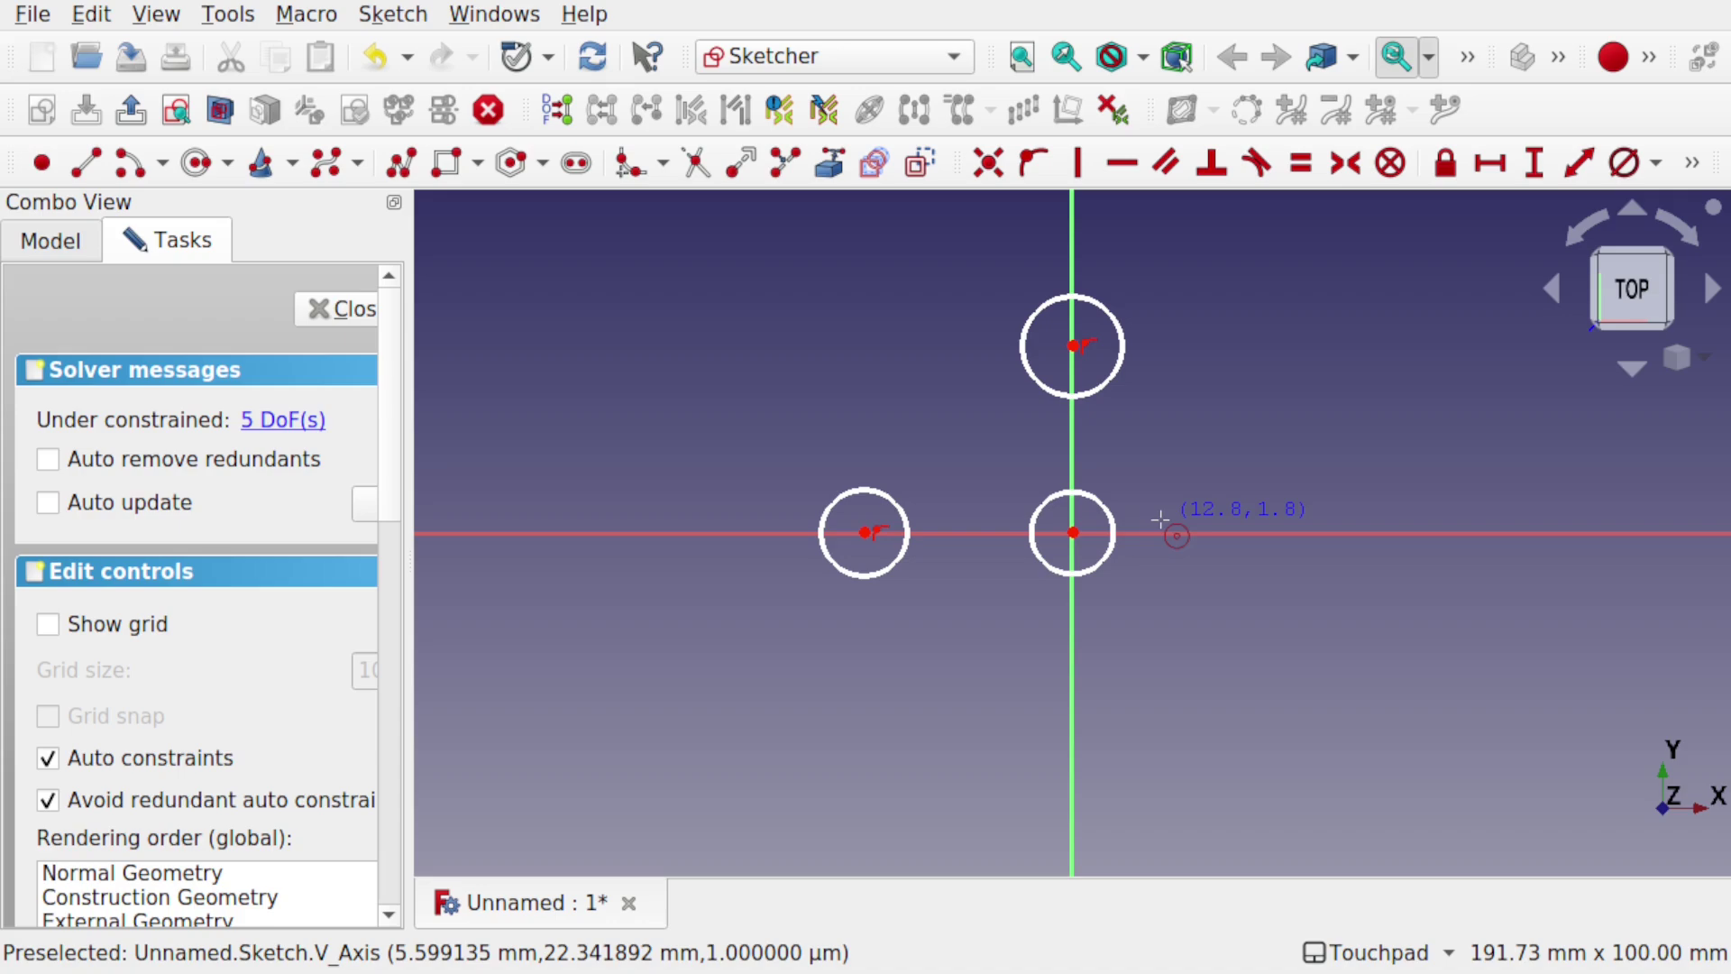
pyautogui.press('Escape')
# Give all three circles a 15 mm diameter constraint.
pyautogui.click(1101, 390)
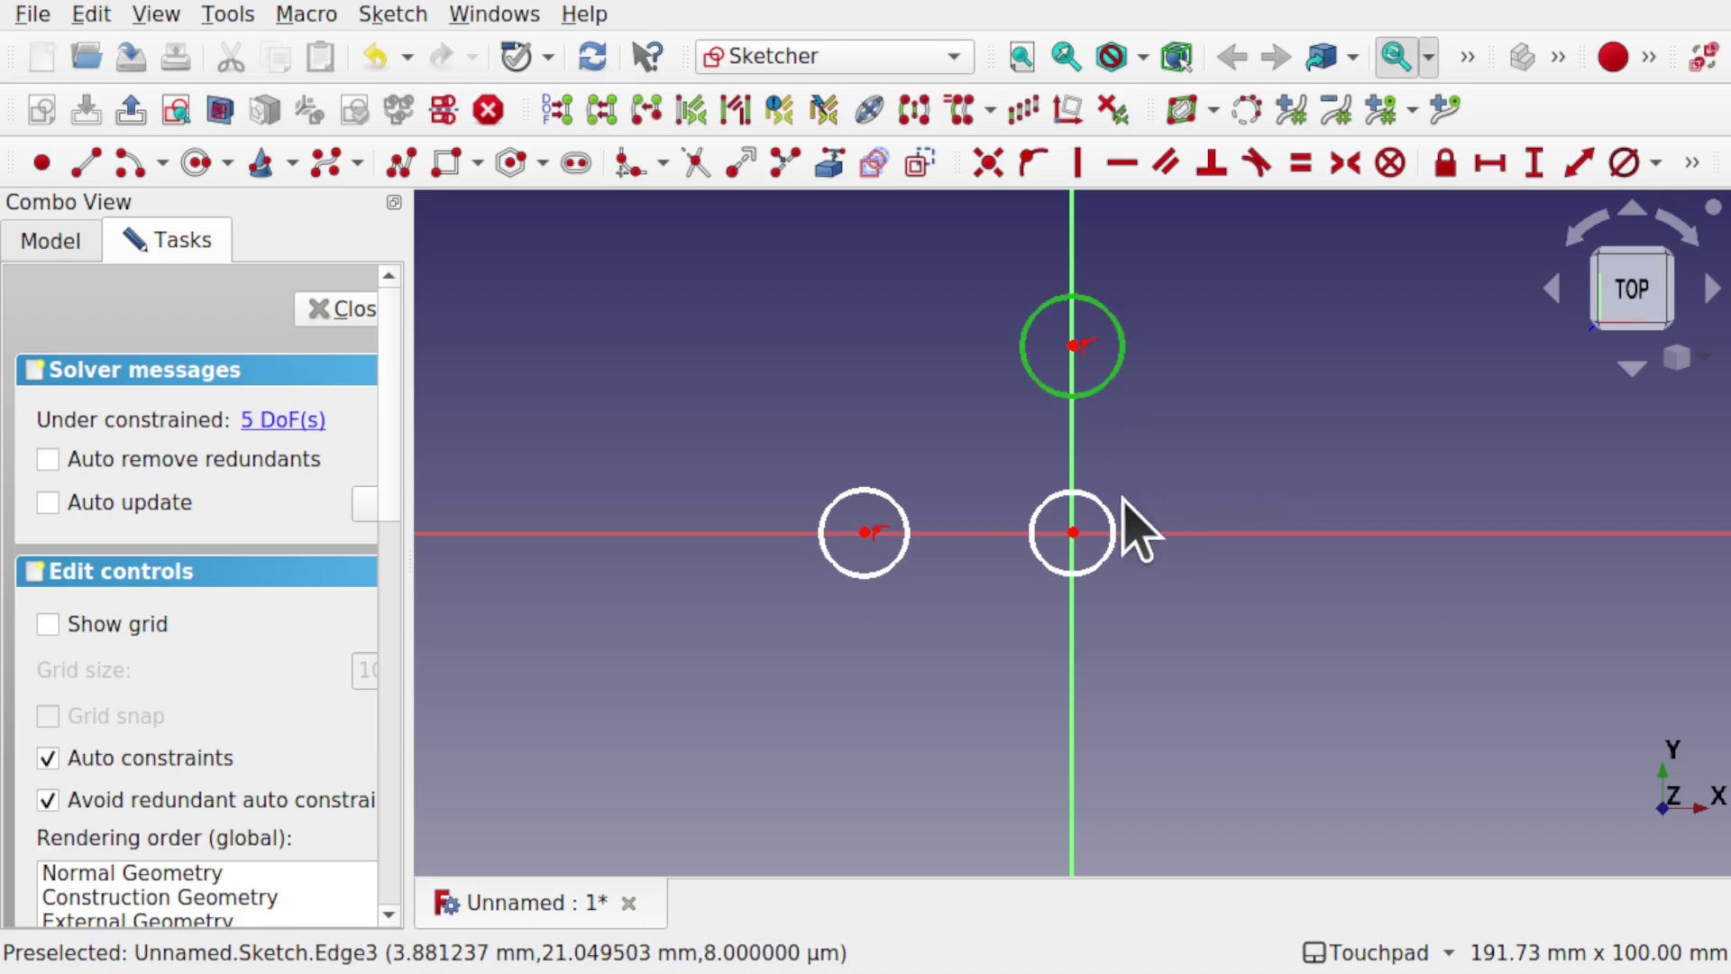
pyautogui.click(1097, 503)
pyautogui.click(873, 491)
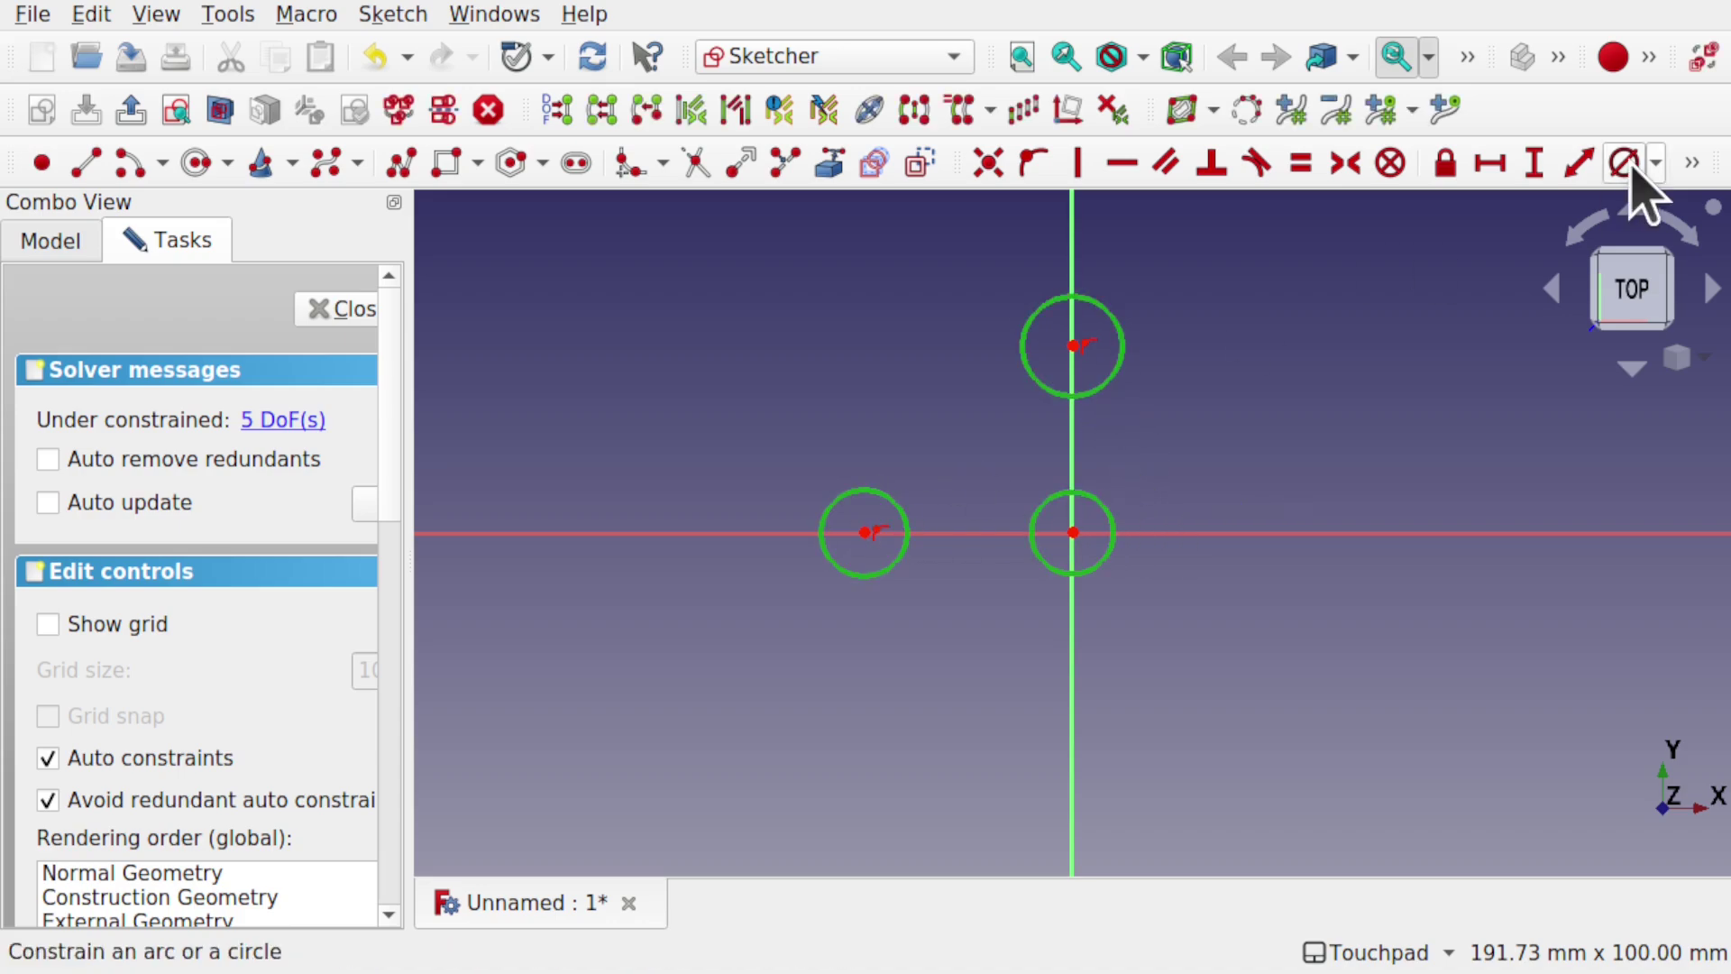
pyautogui.click(1624, 162)
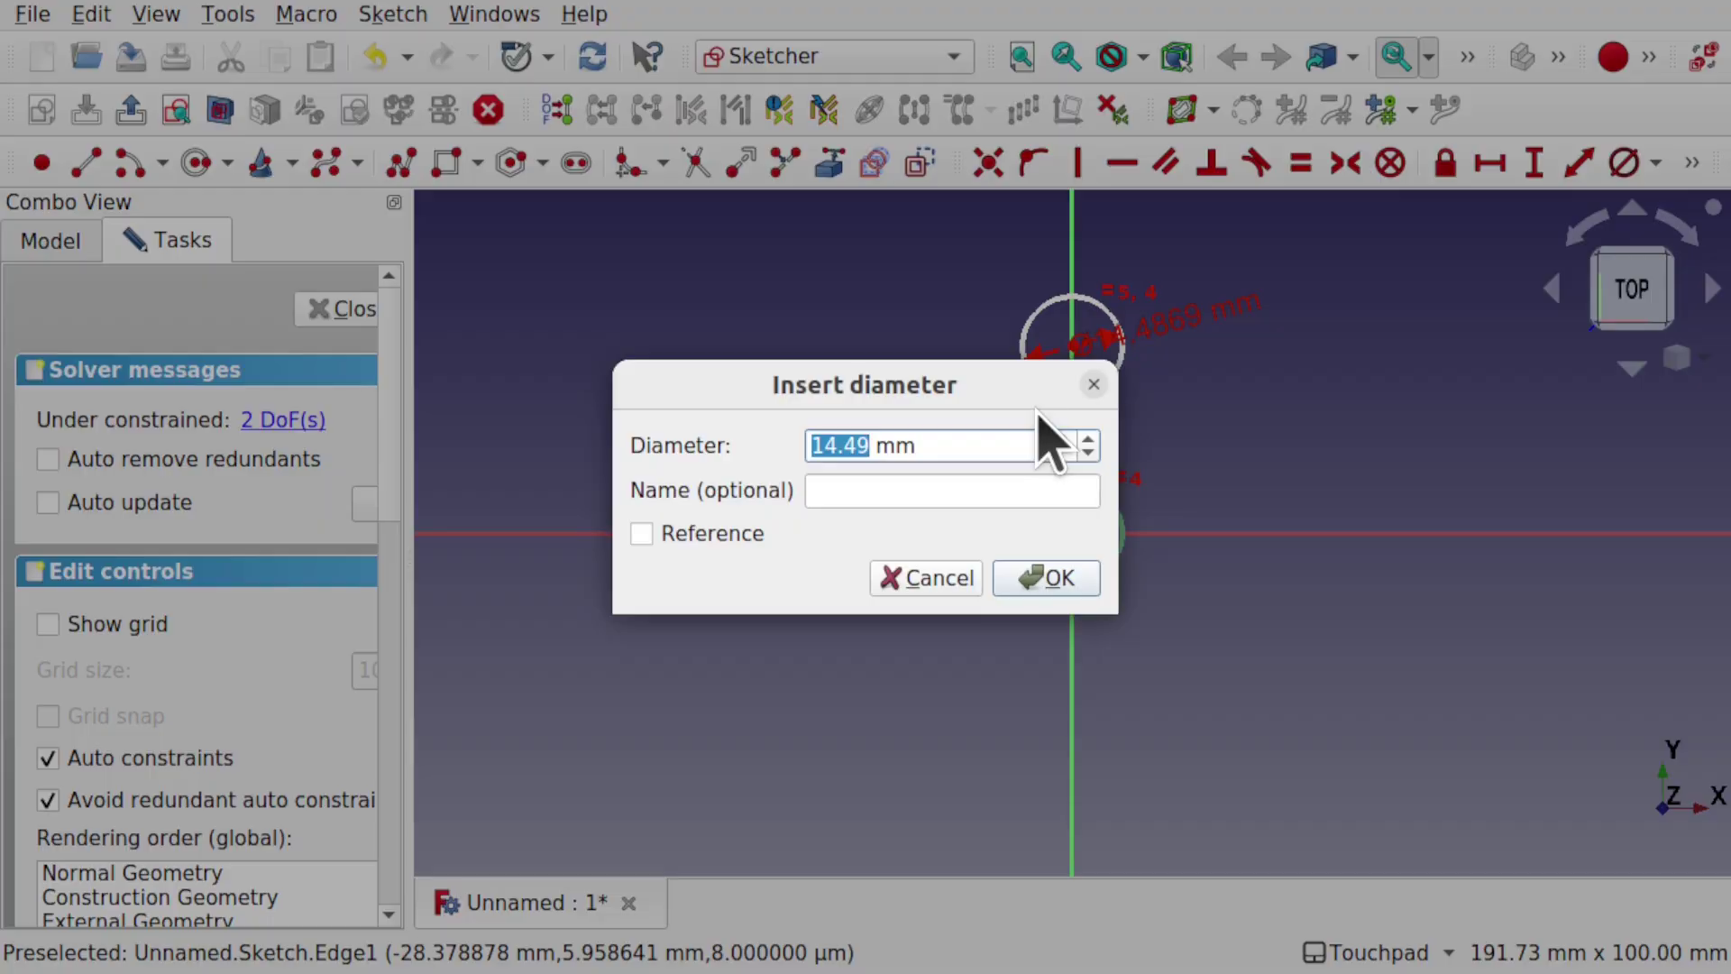
pyautogui.press('Return')
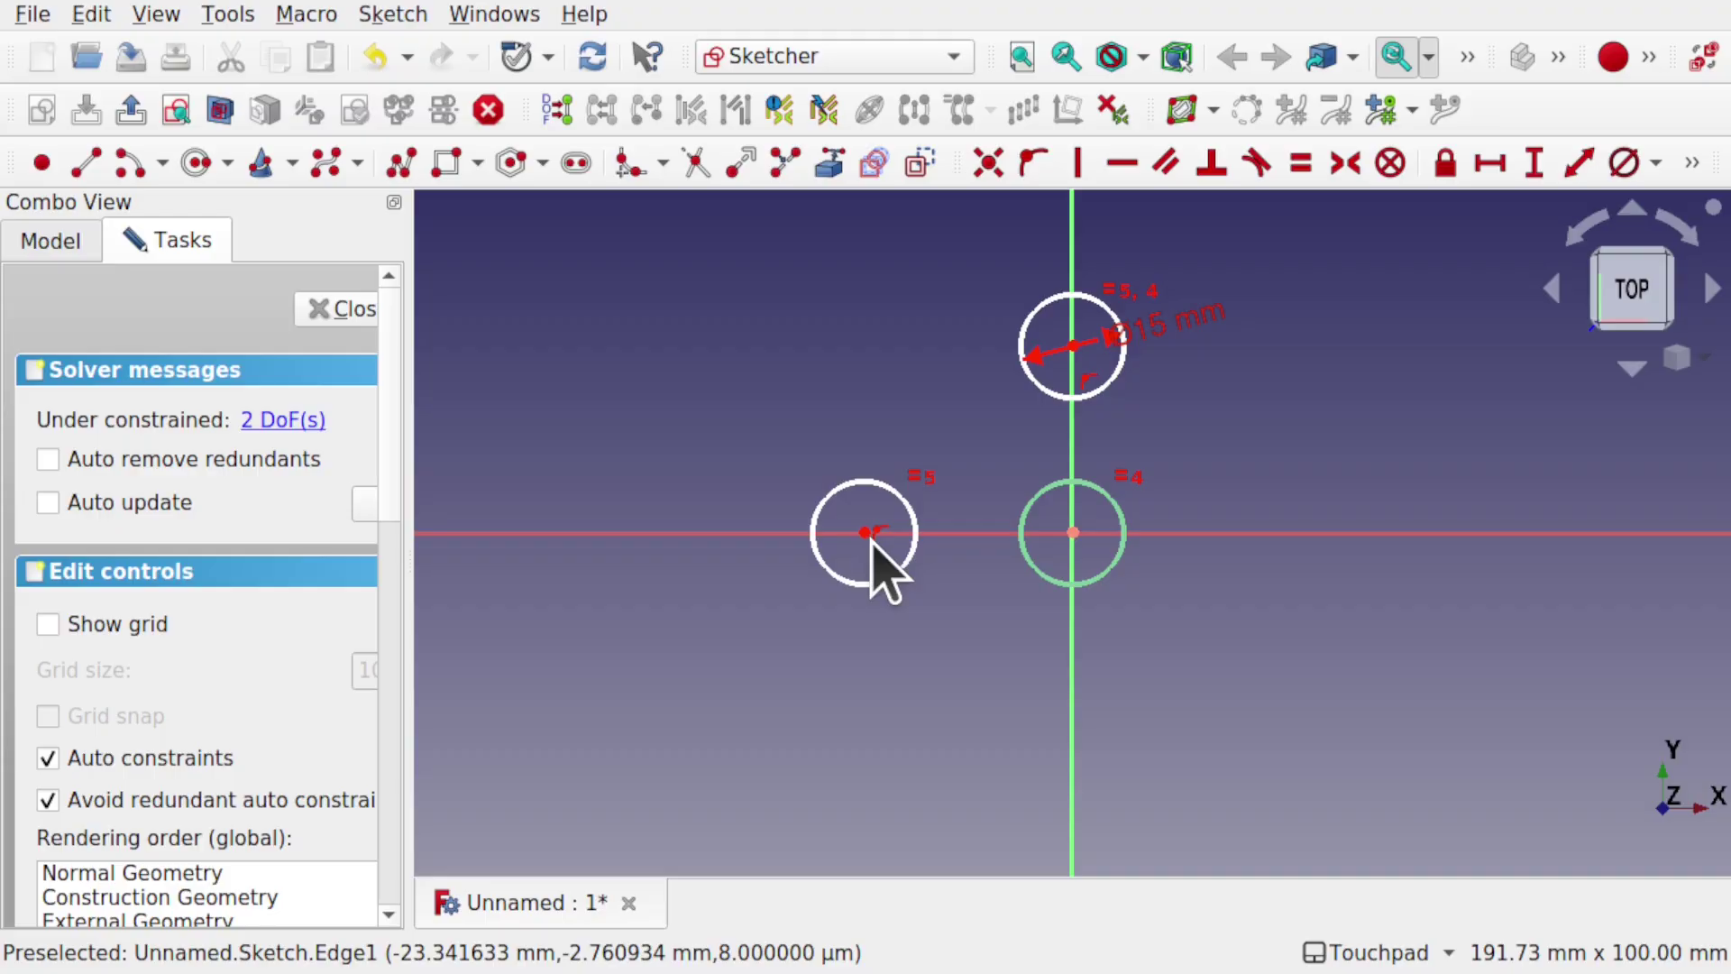
# Set a 30 mm horizontal distance between the left and origin circle centres.
pyautogui.click(866, 532)
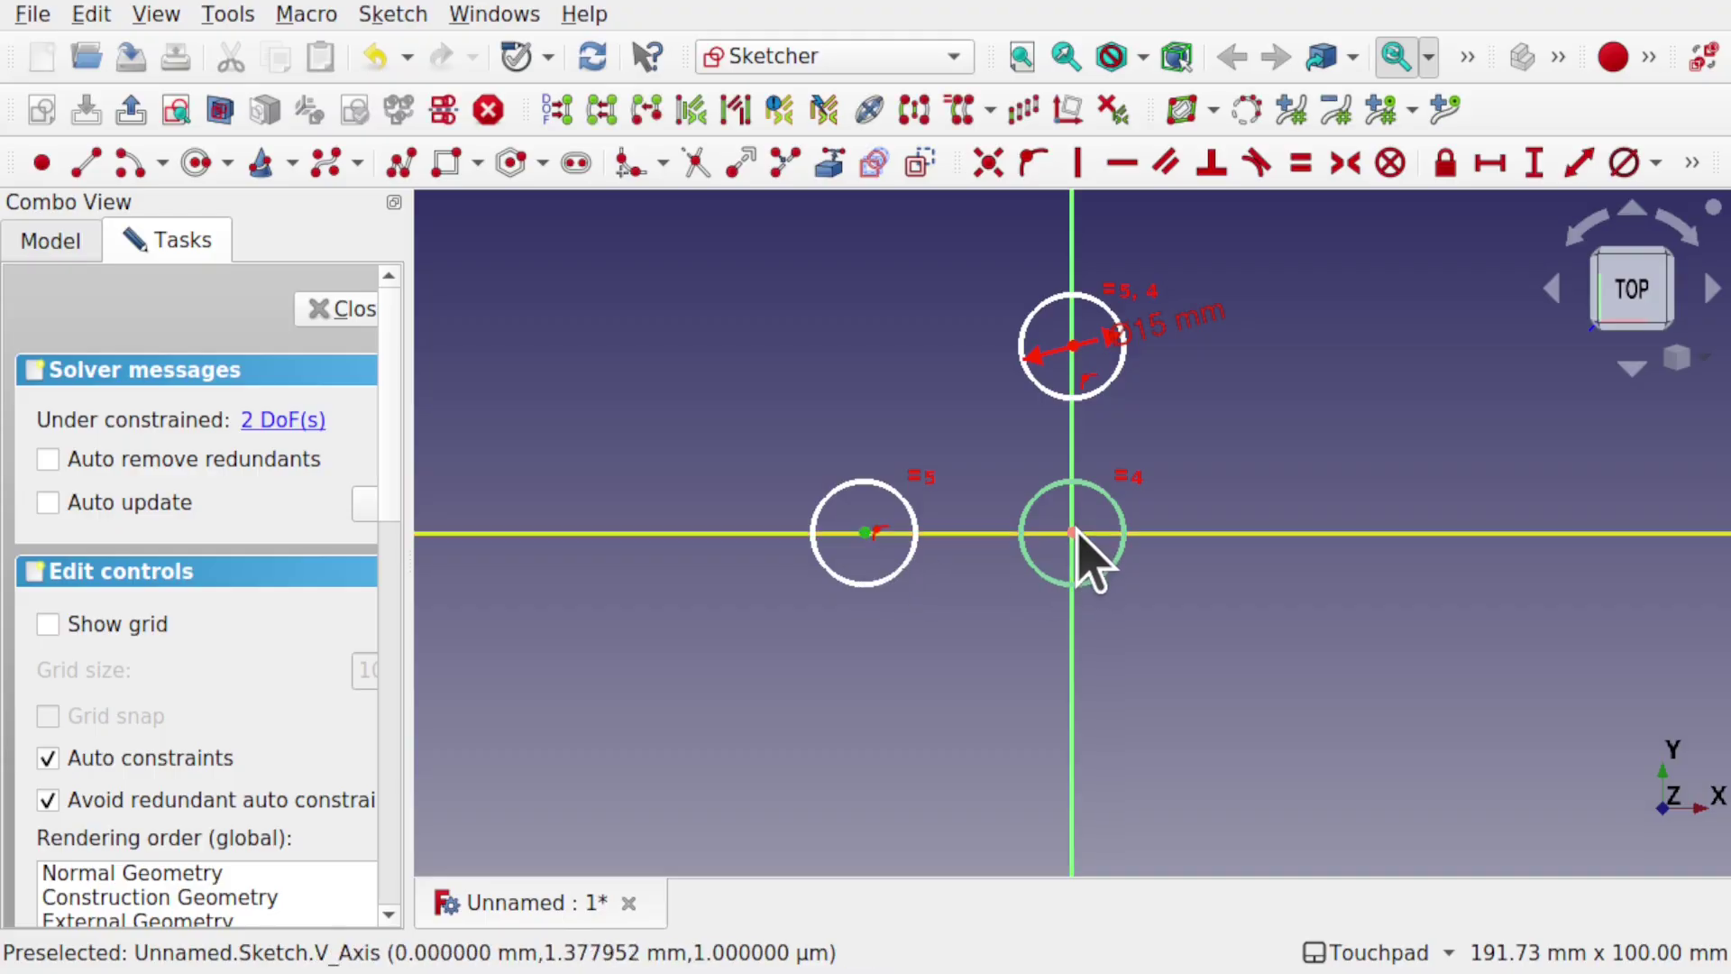
pyautogui.click(1073, 534)
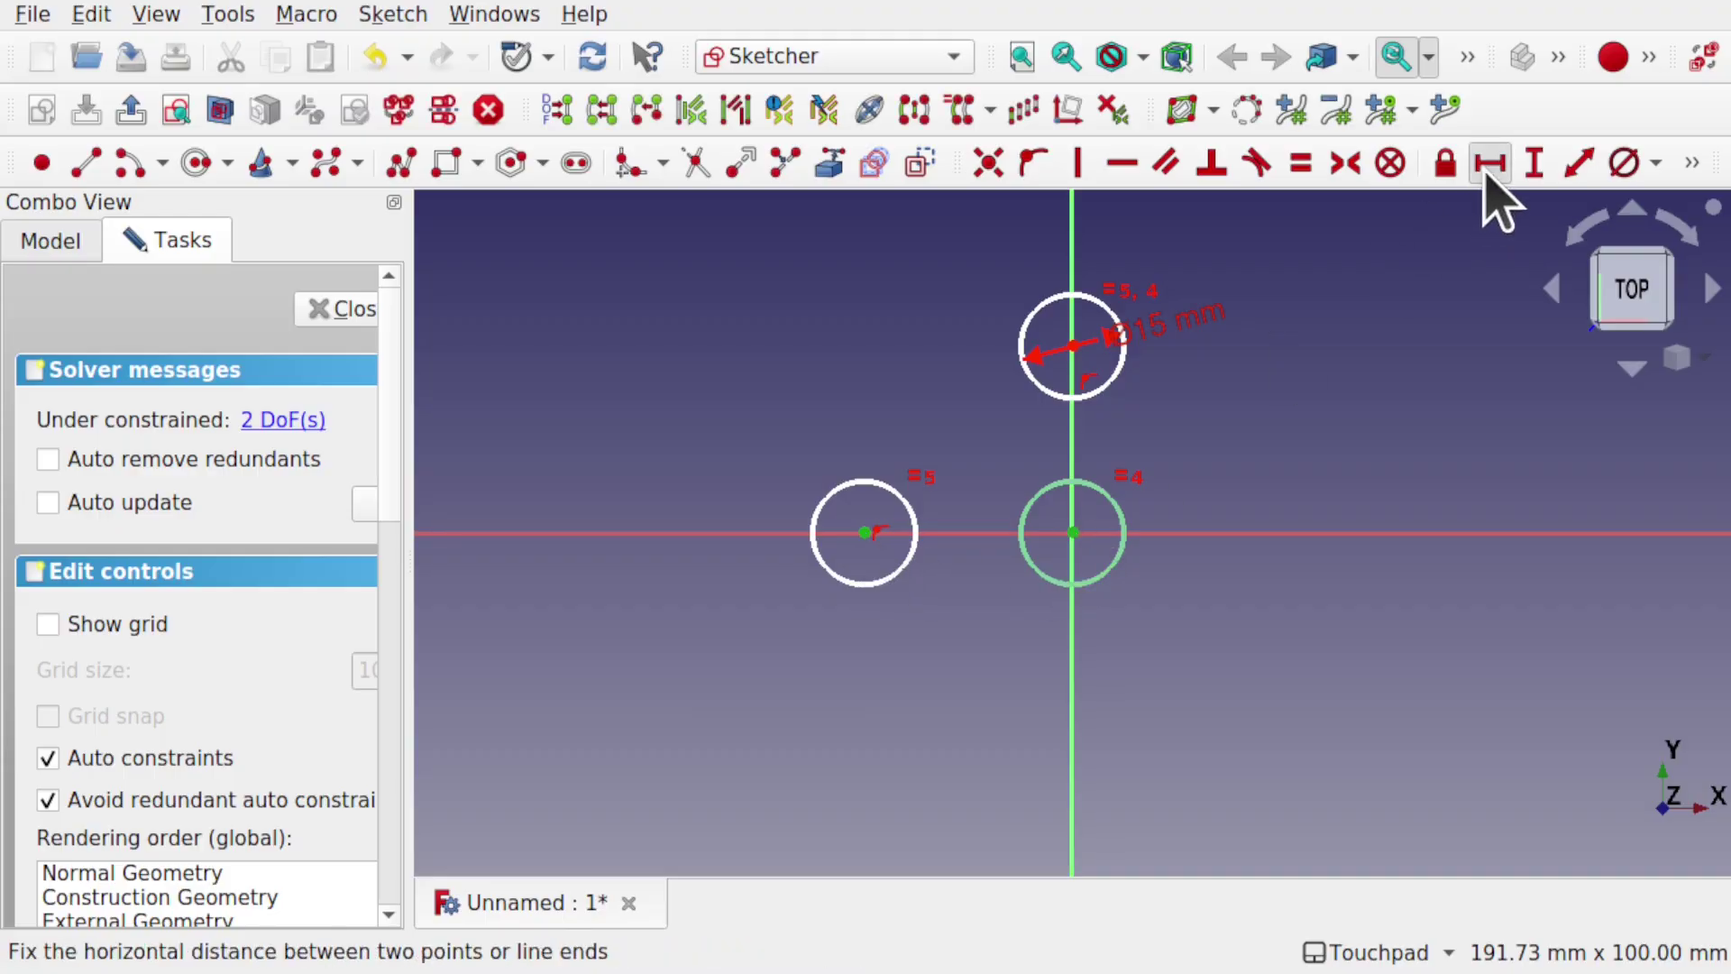
pyautogui.click(1489, 162)
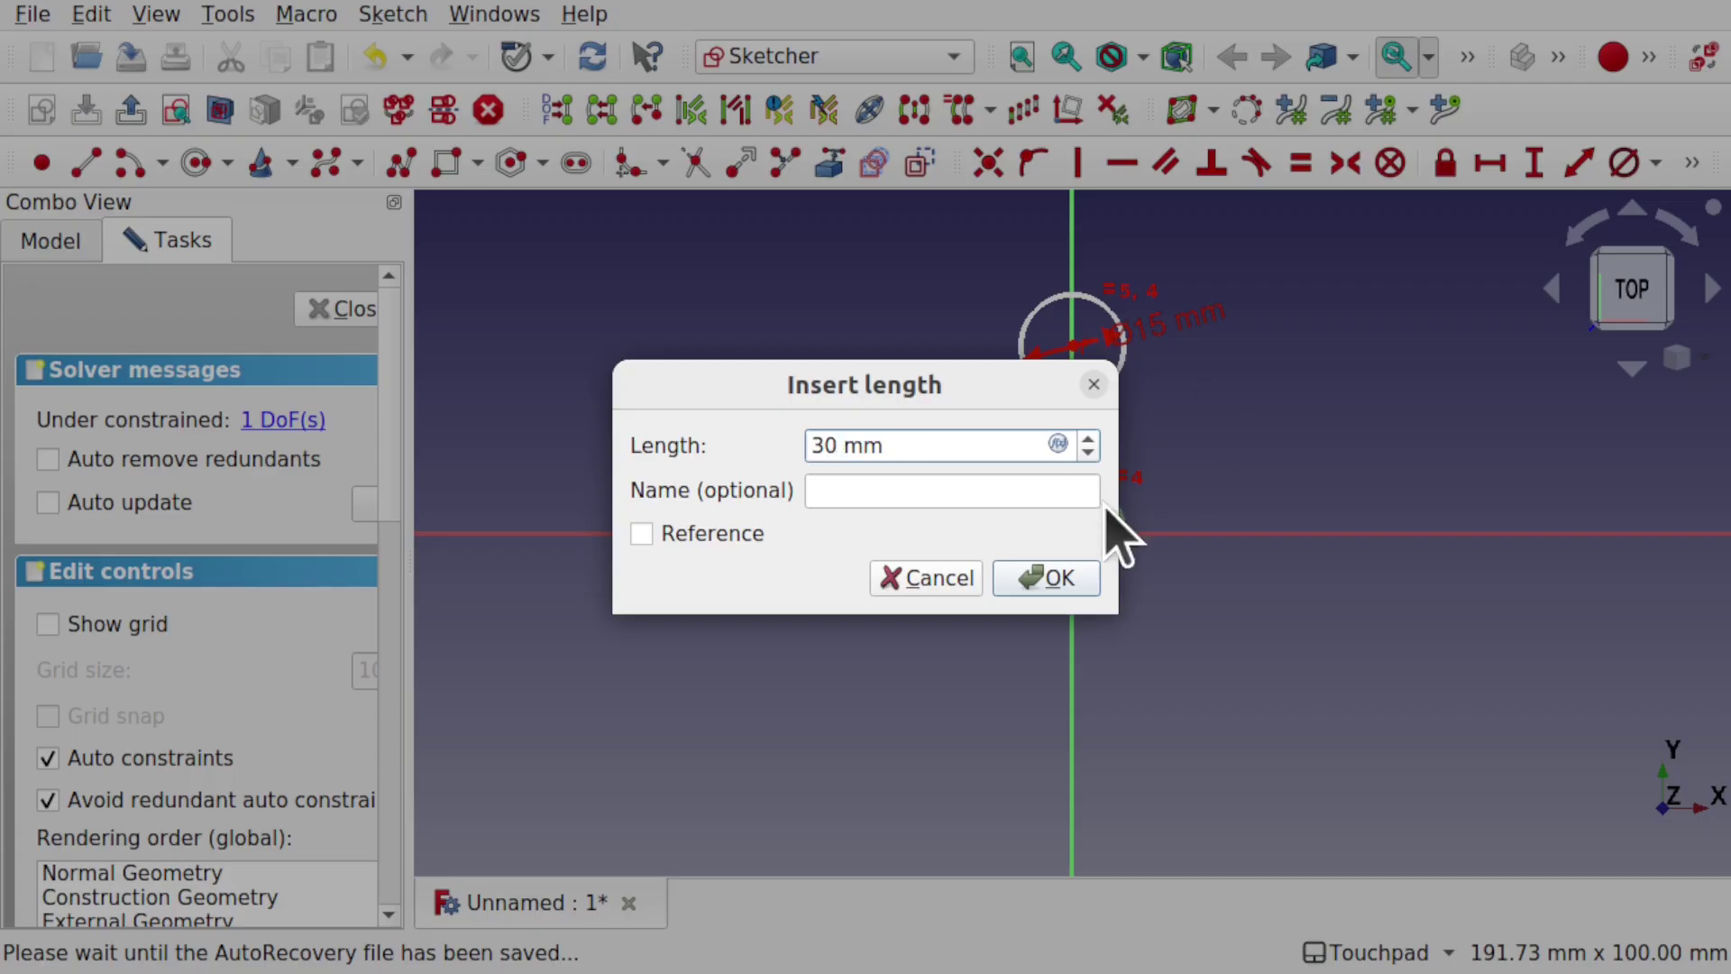
pyautogui.click(1048, 578)
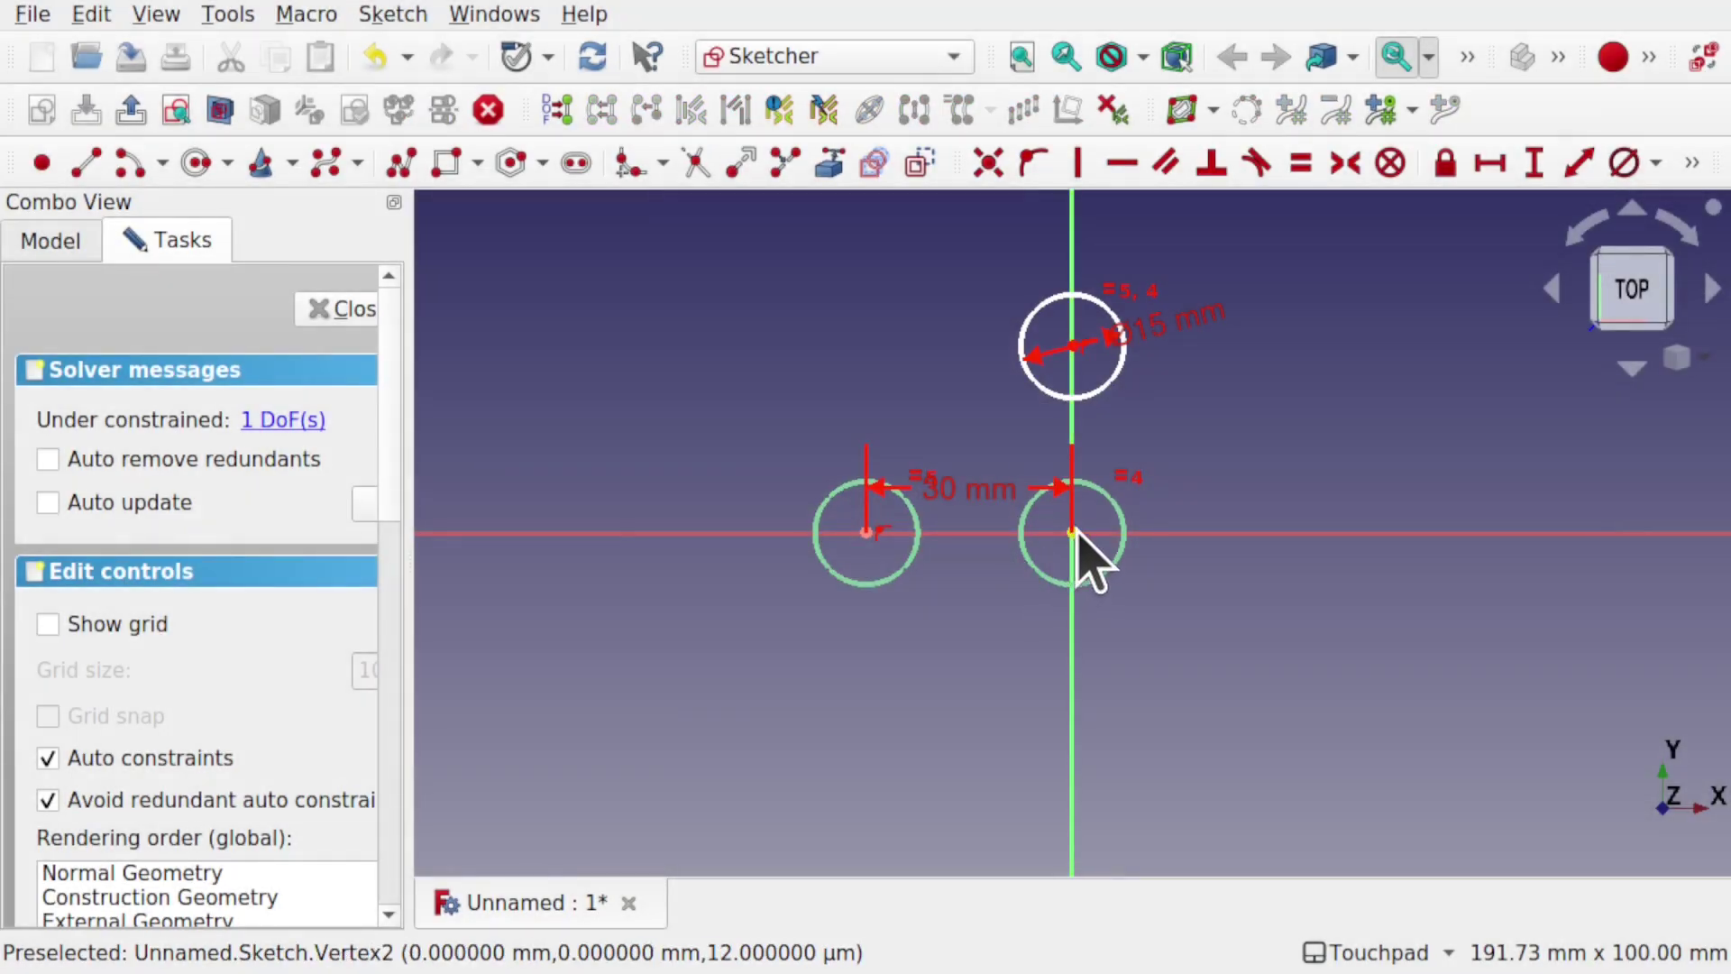
# Set a 30 mm vertical distance between the origin and top circle centres.
pyautogui.click(1072, 536)
pyautogui.click(1074, 348)
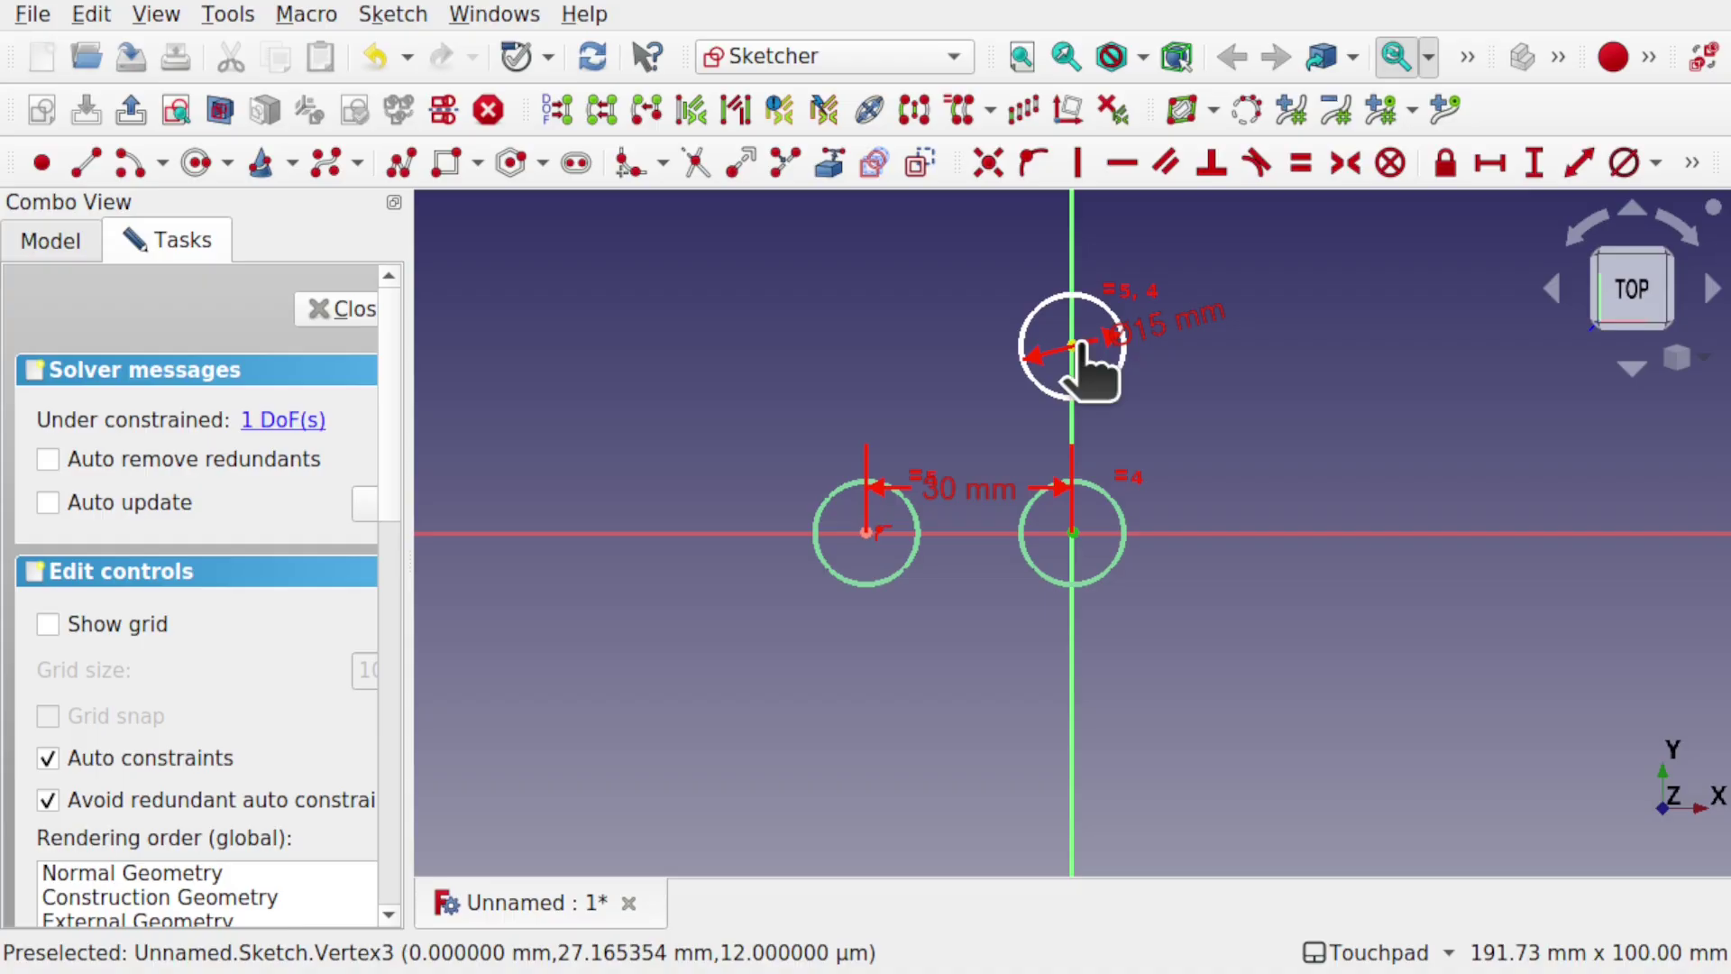
pyautogui.click(1534, 162)
pyautogui.write('30')
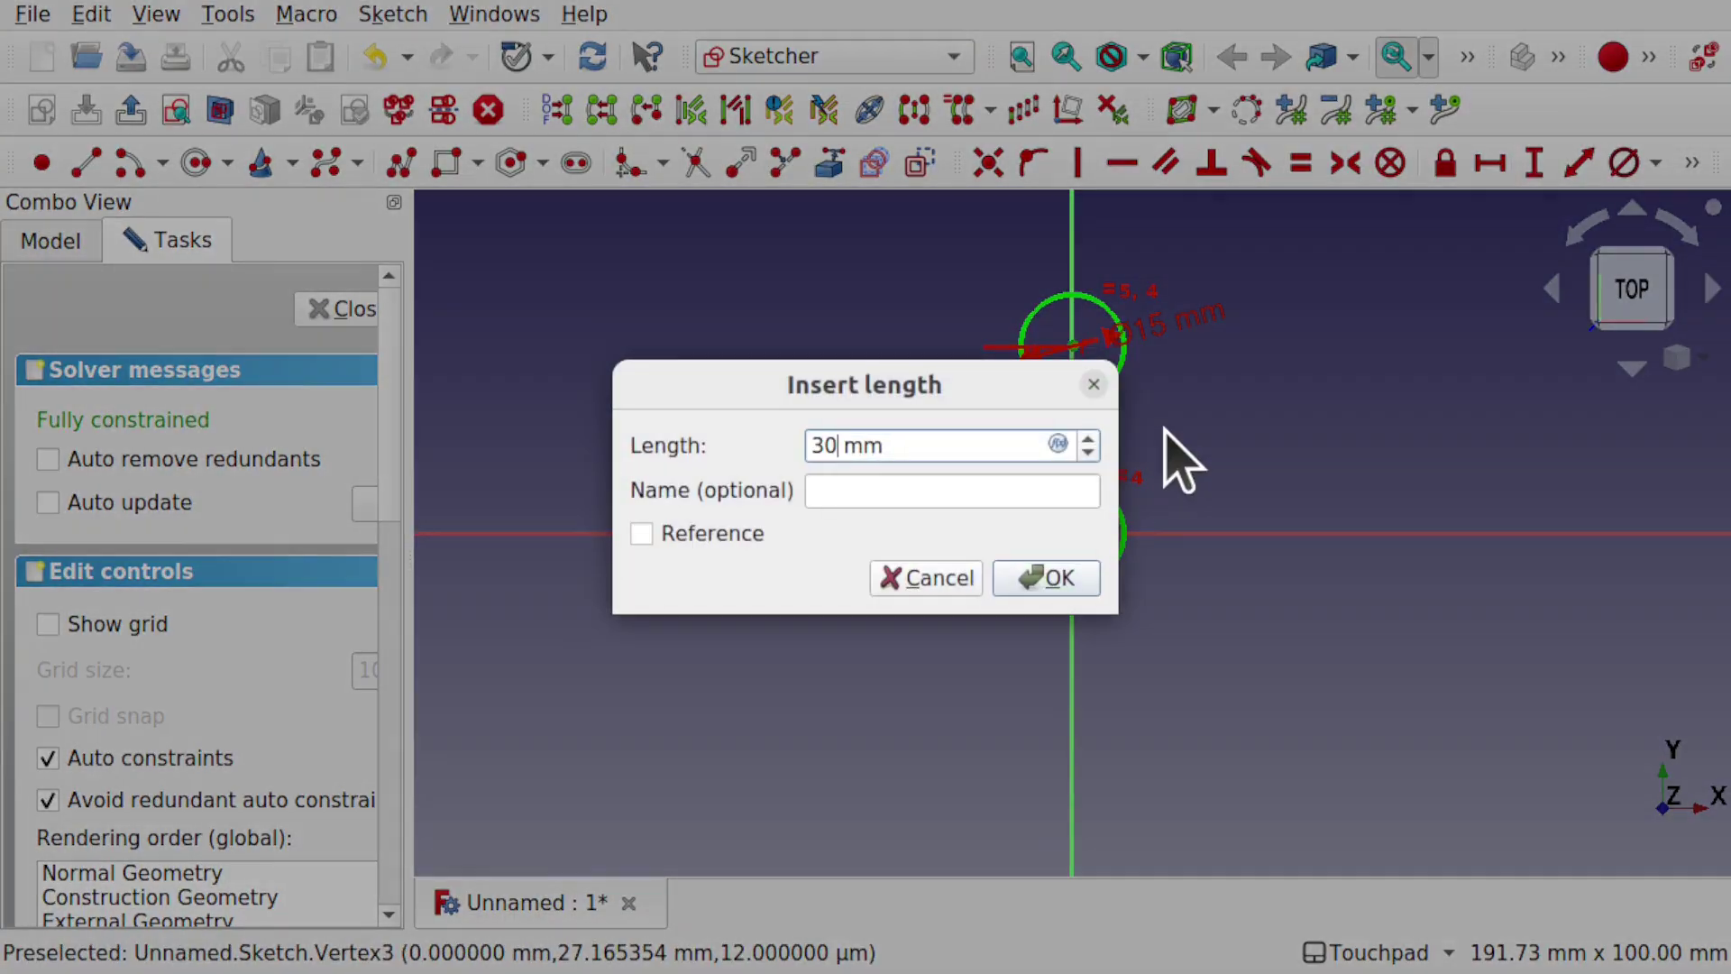
pyautogui.press('Return')
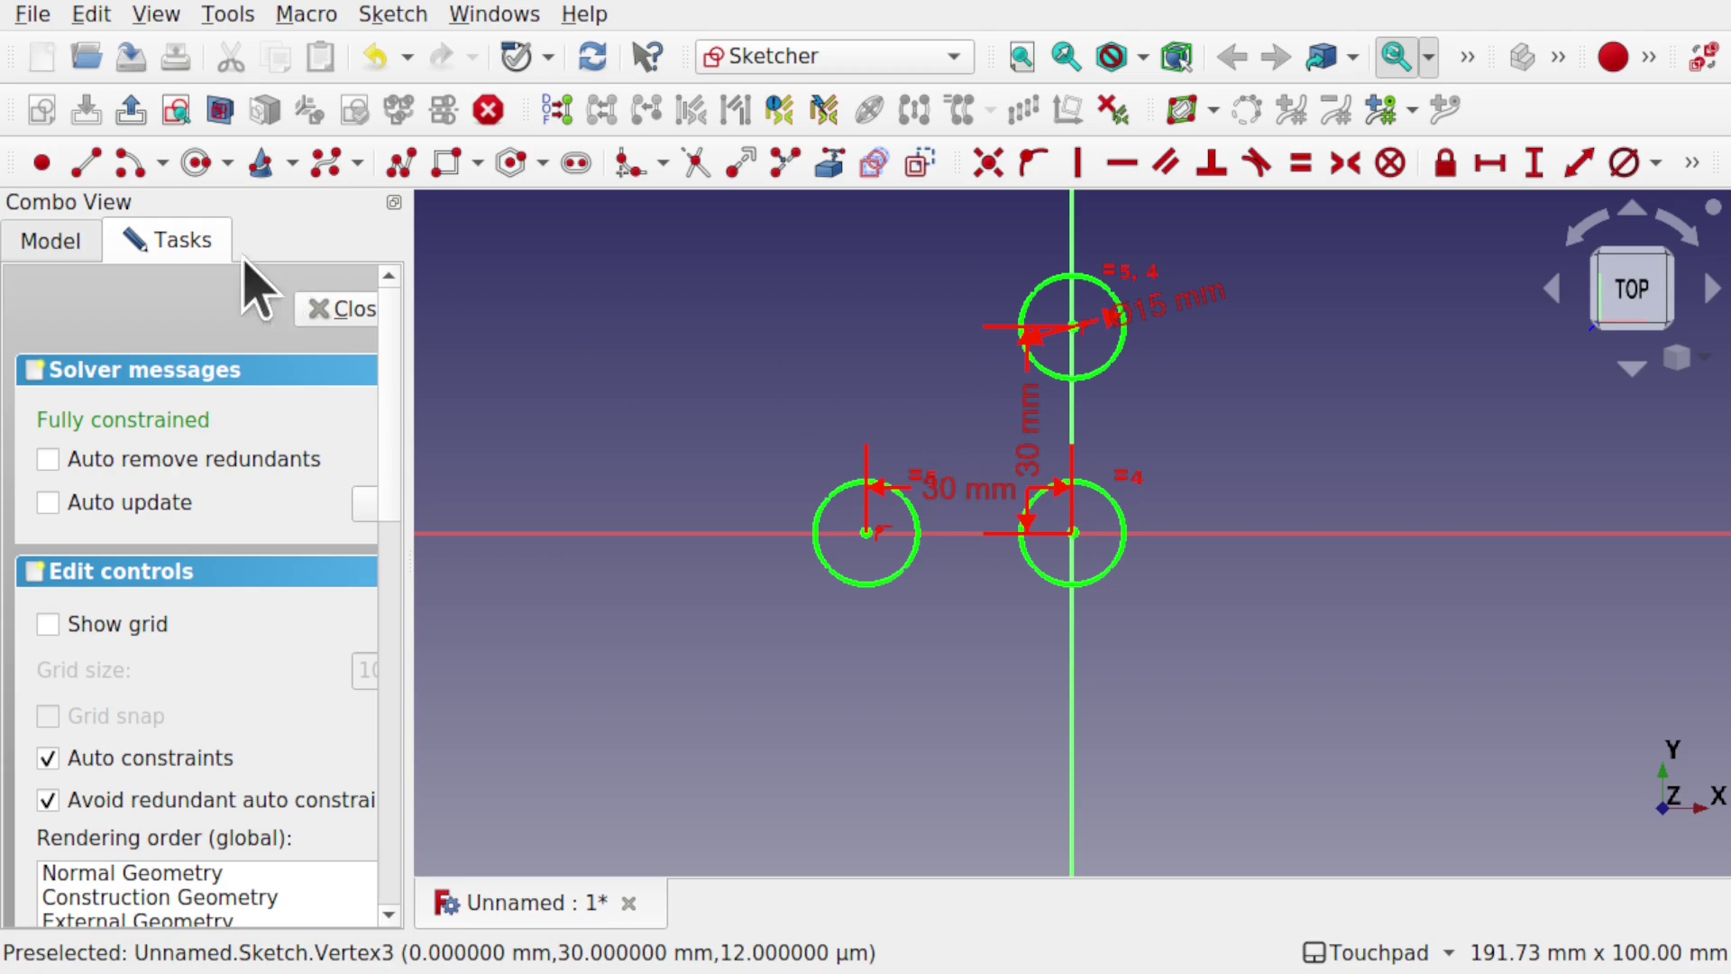
# Draw two end-point arcs, one above the left circle and one right of the origin circle.
pyautogui.click(164, 166)
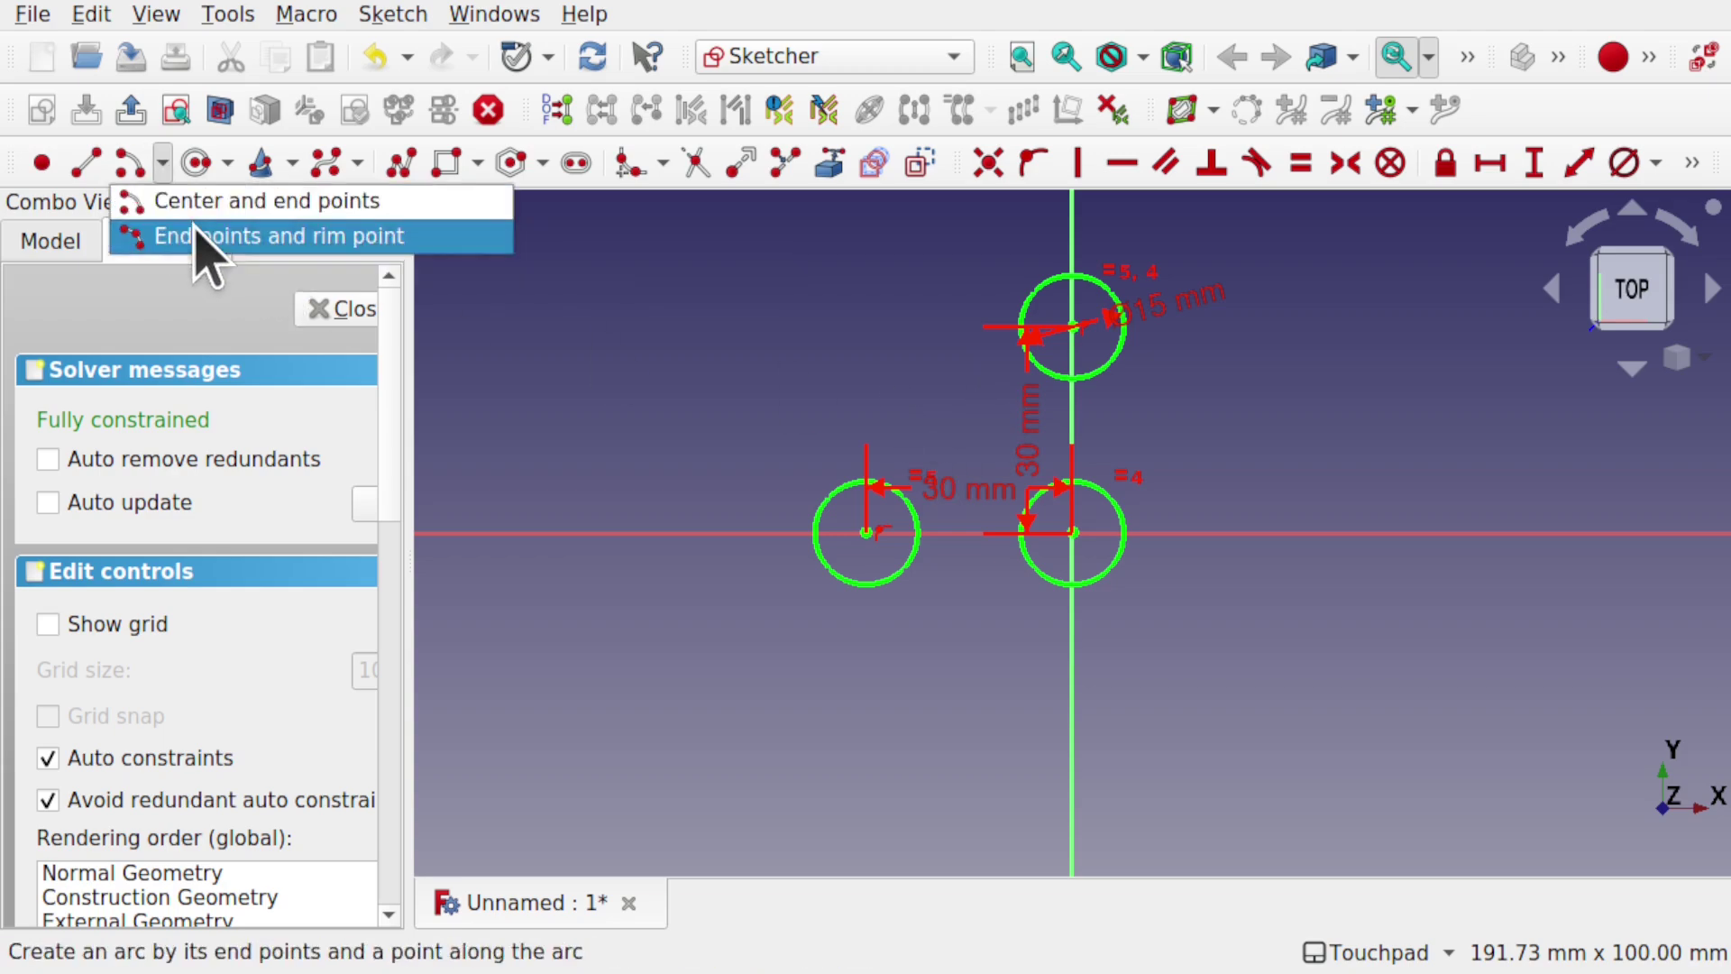
pyautogui.click(190, 236)
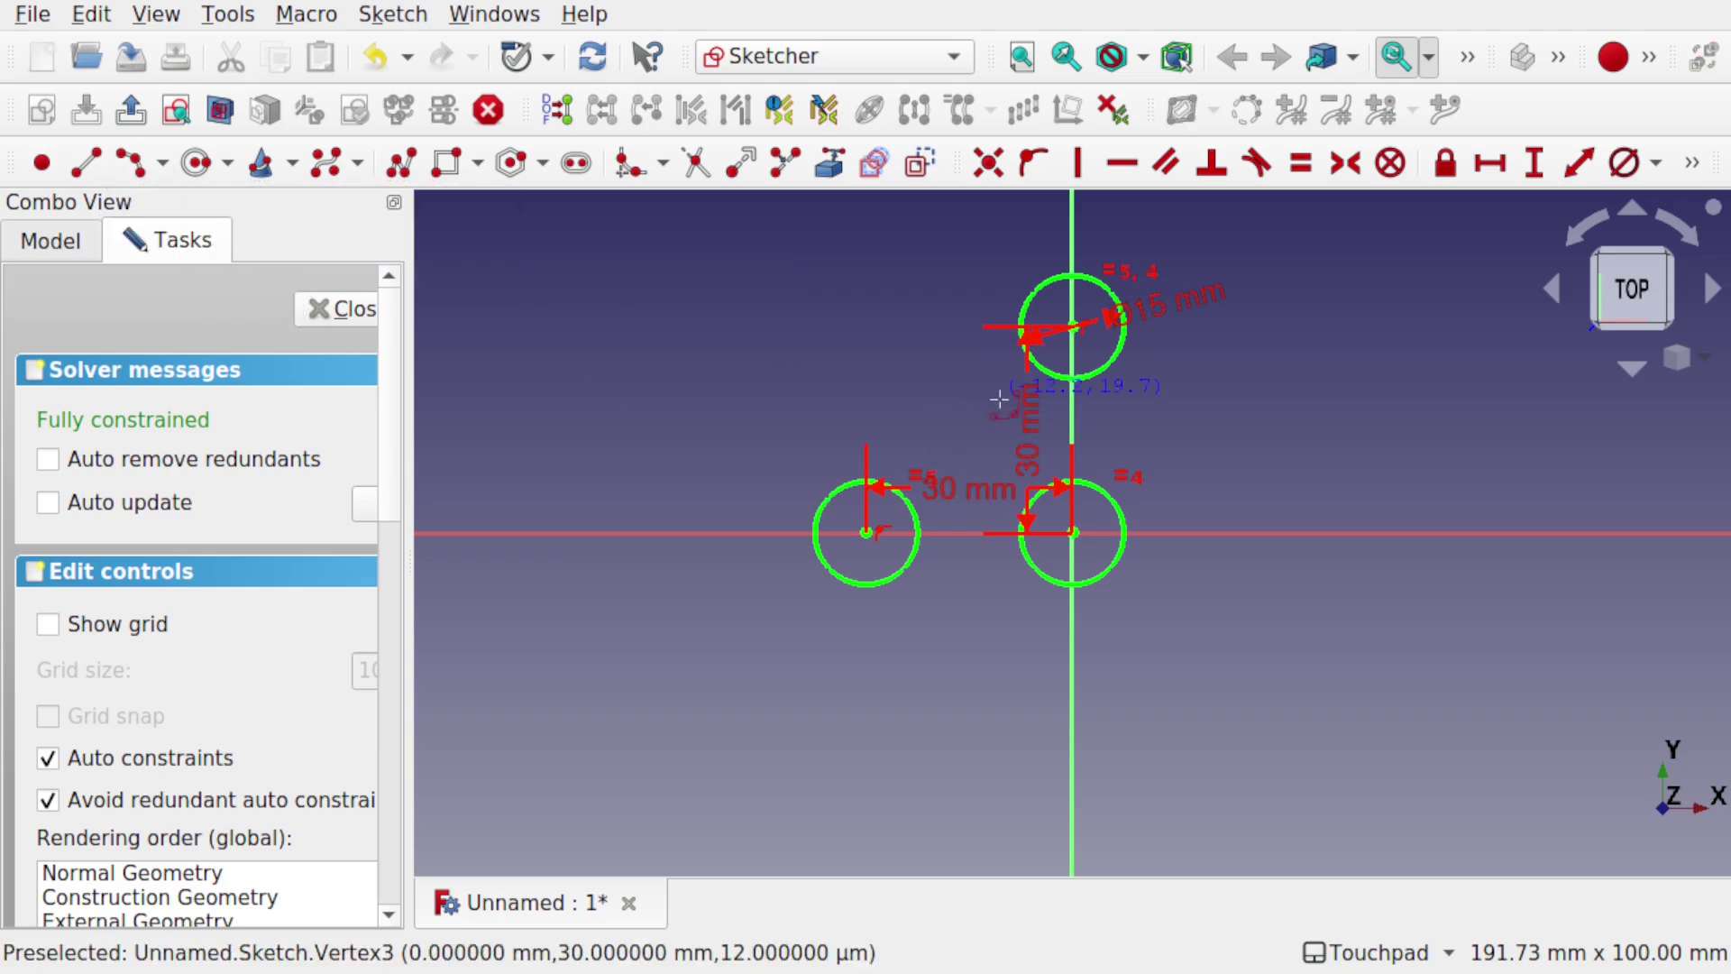
pyautogui.click(883, 438)
pyautogui.click(973, 420)
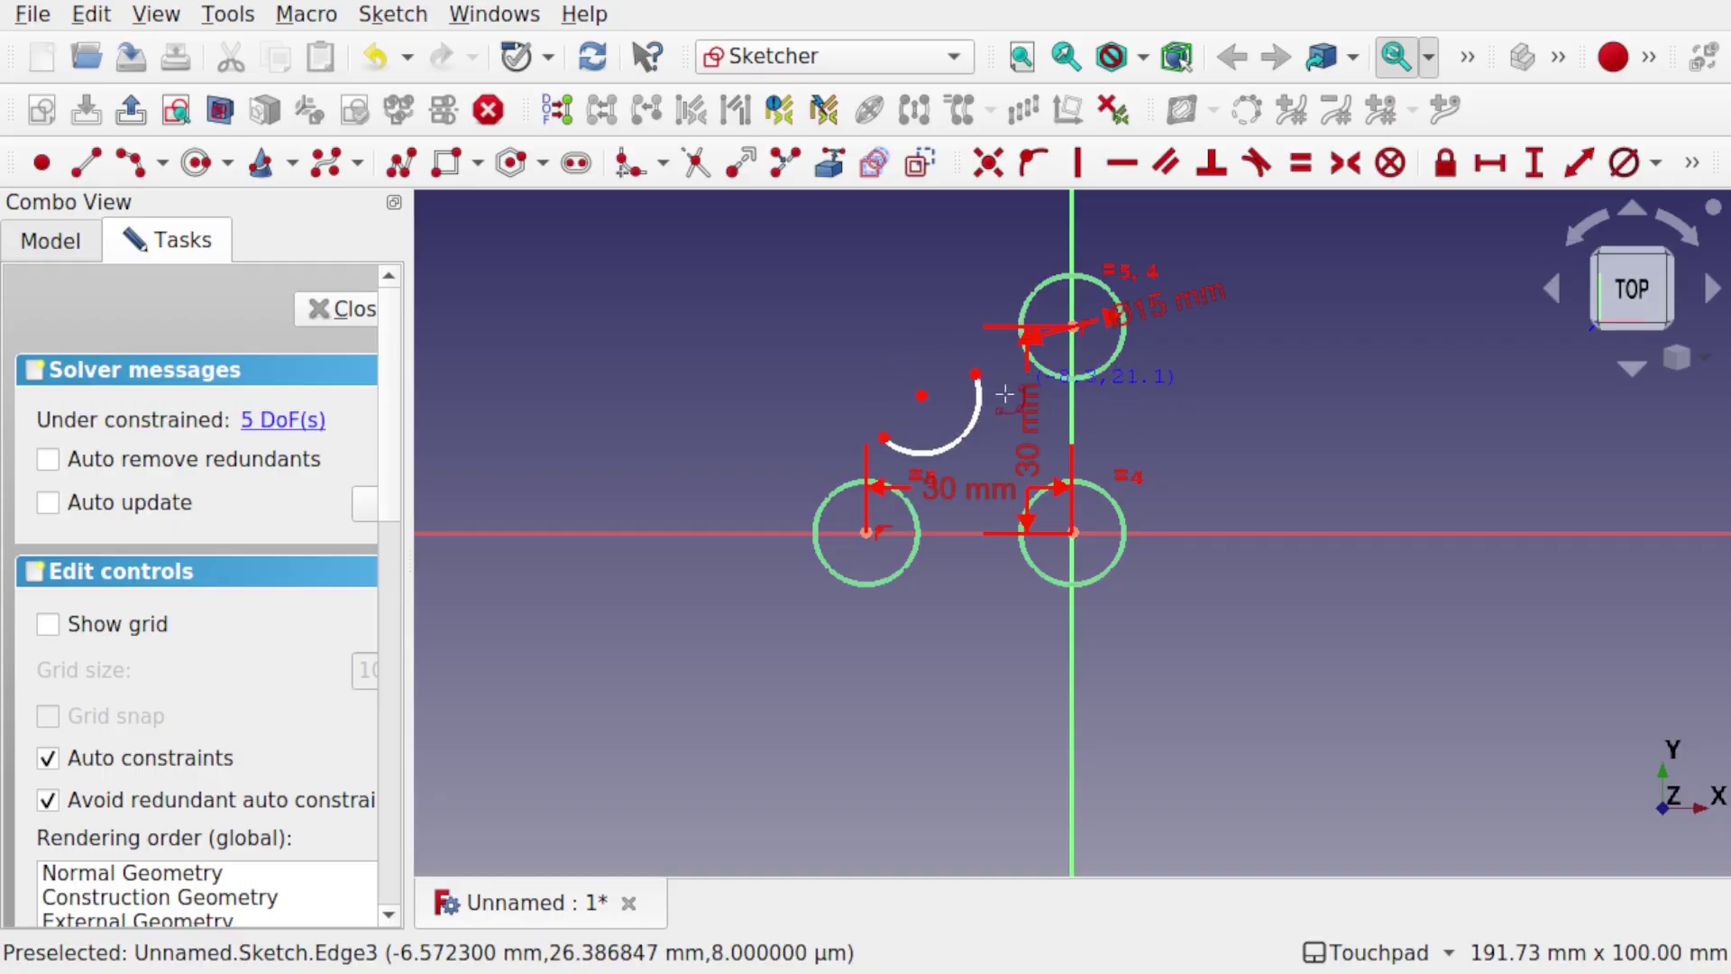
pyautogui.click(1125, 638)
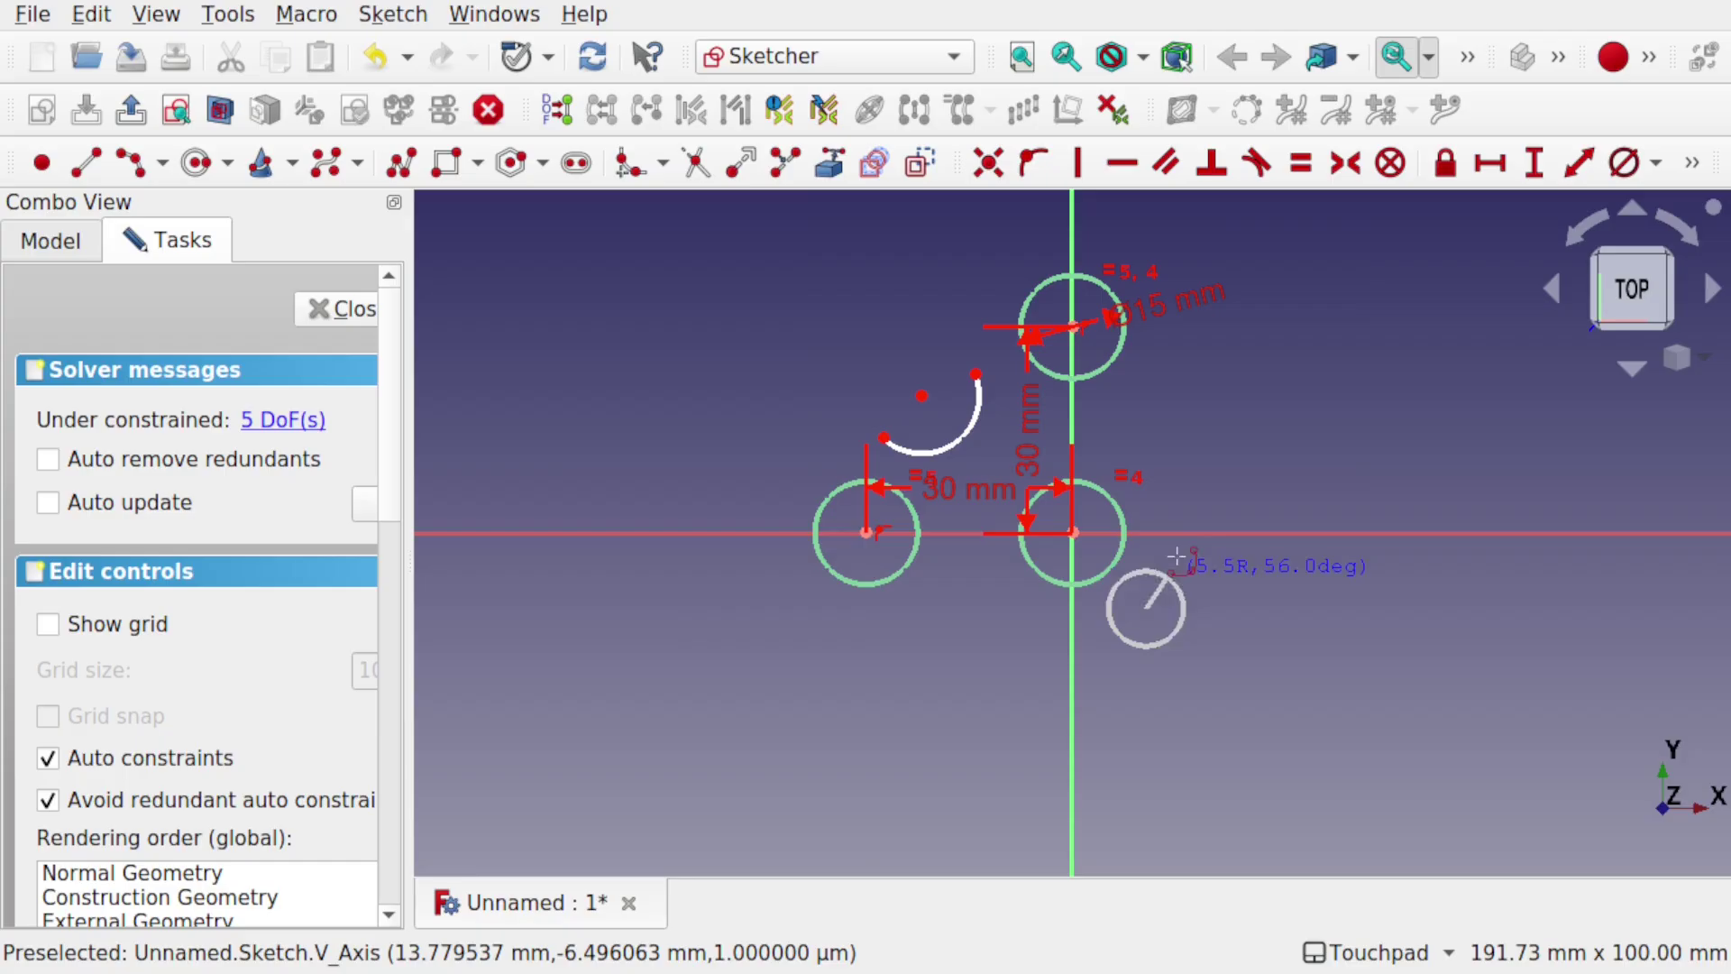
pyautogui.click(1183, 553)
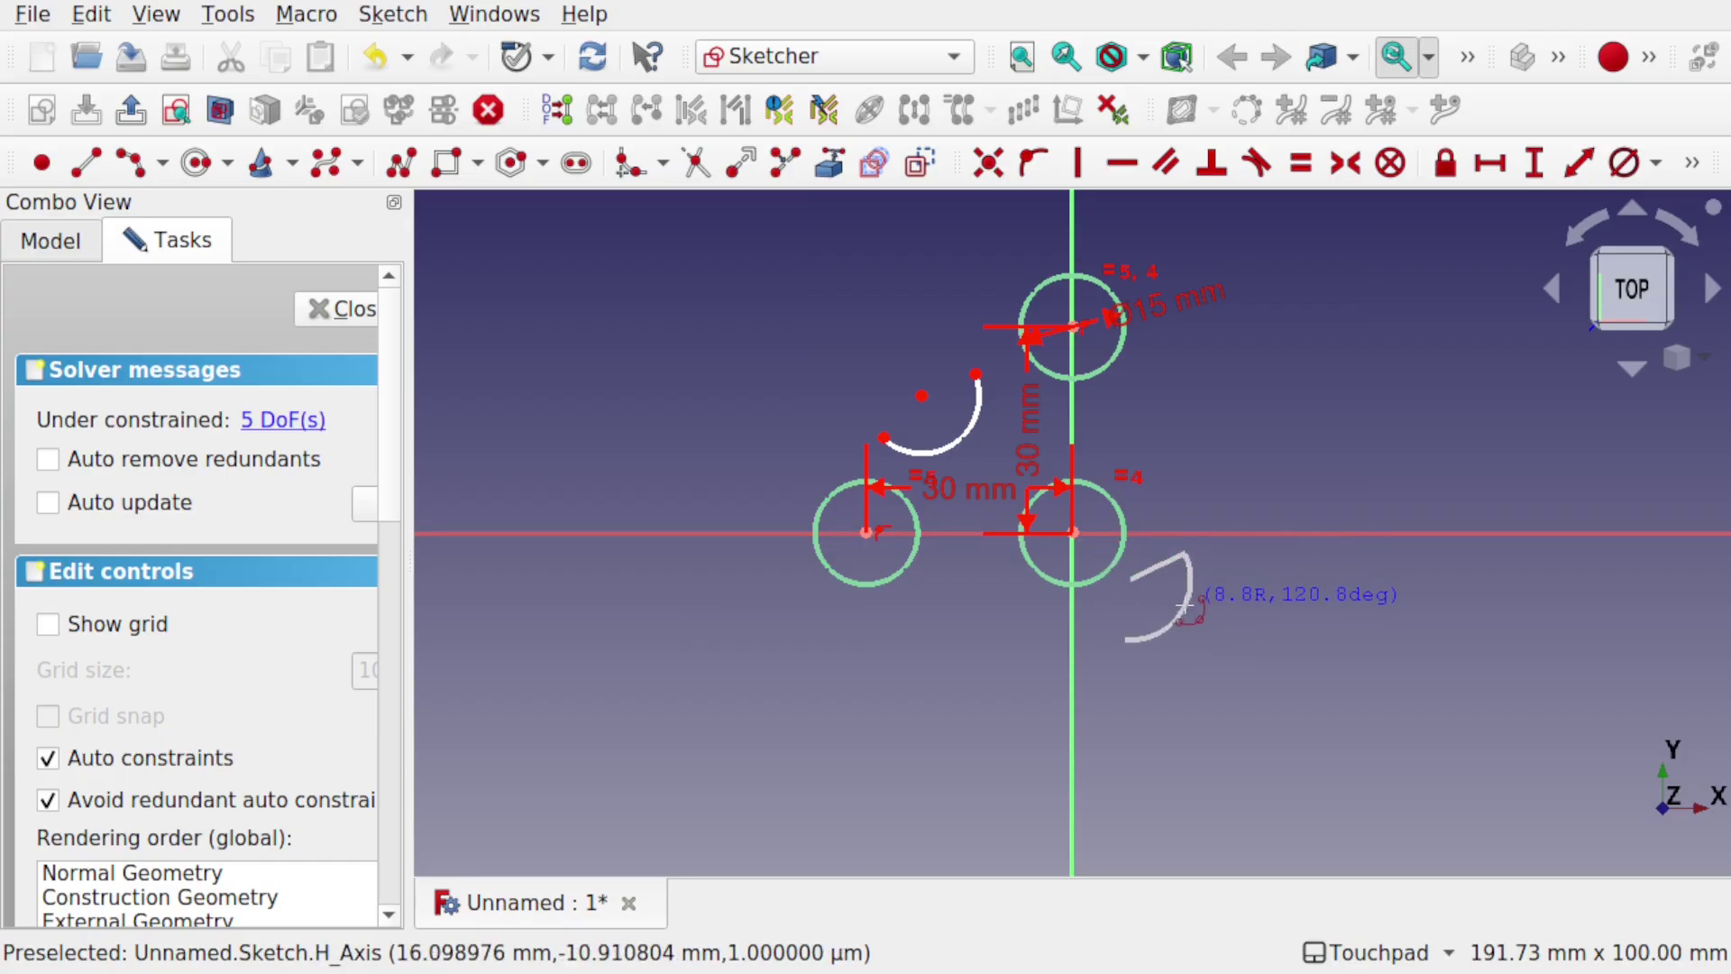
pyautogui.click(1182, 593)
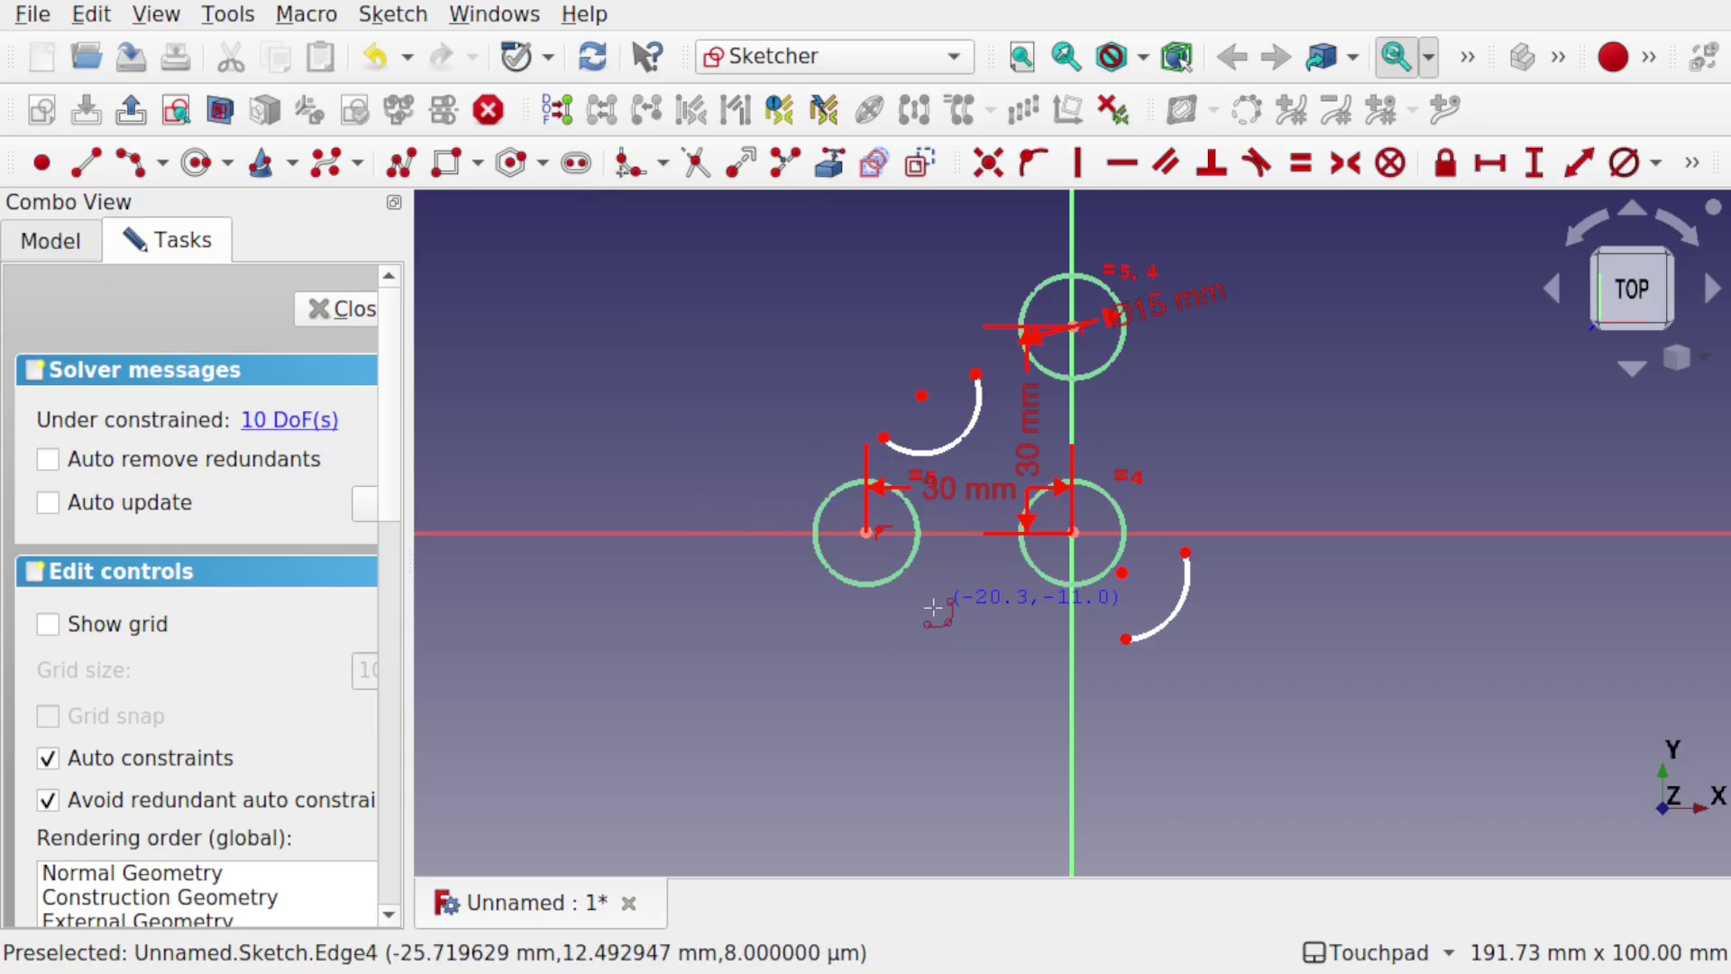
# Delete both stray arcs, leaving only the three circles.
pyautogui.press('Escape')
pyautogui.click(972, 433)
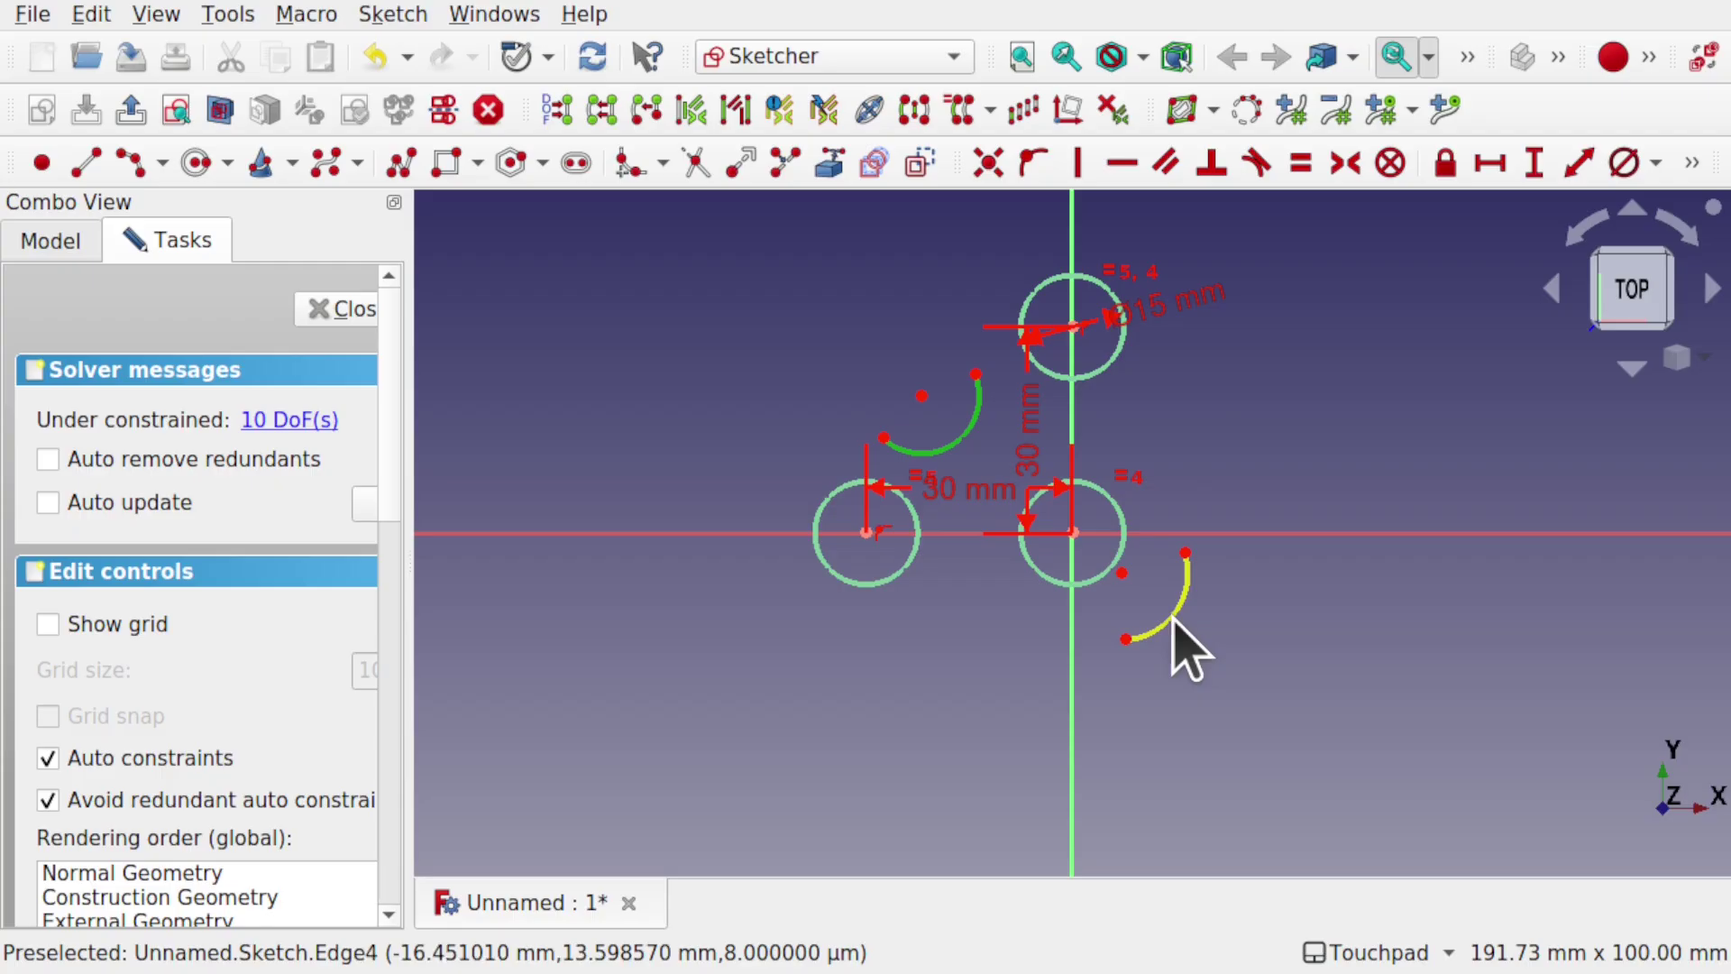
pyautogui.click(1172, 620)
pyautogui.press('Delete')
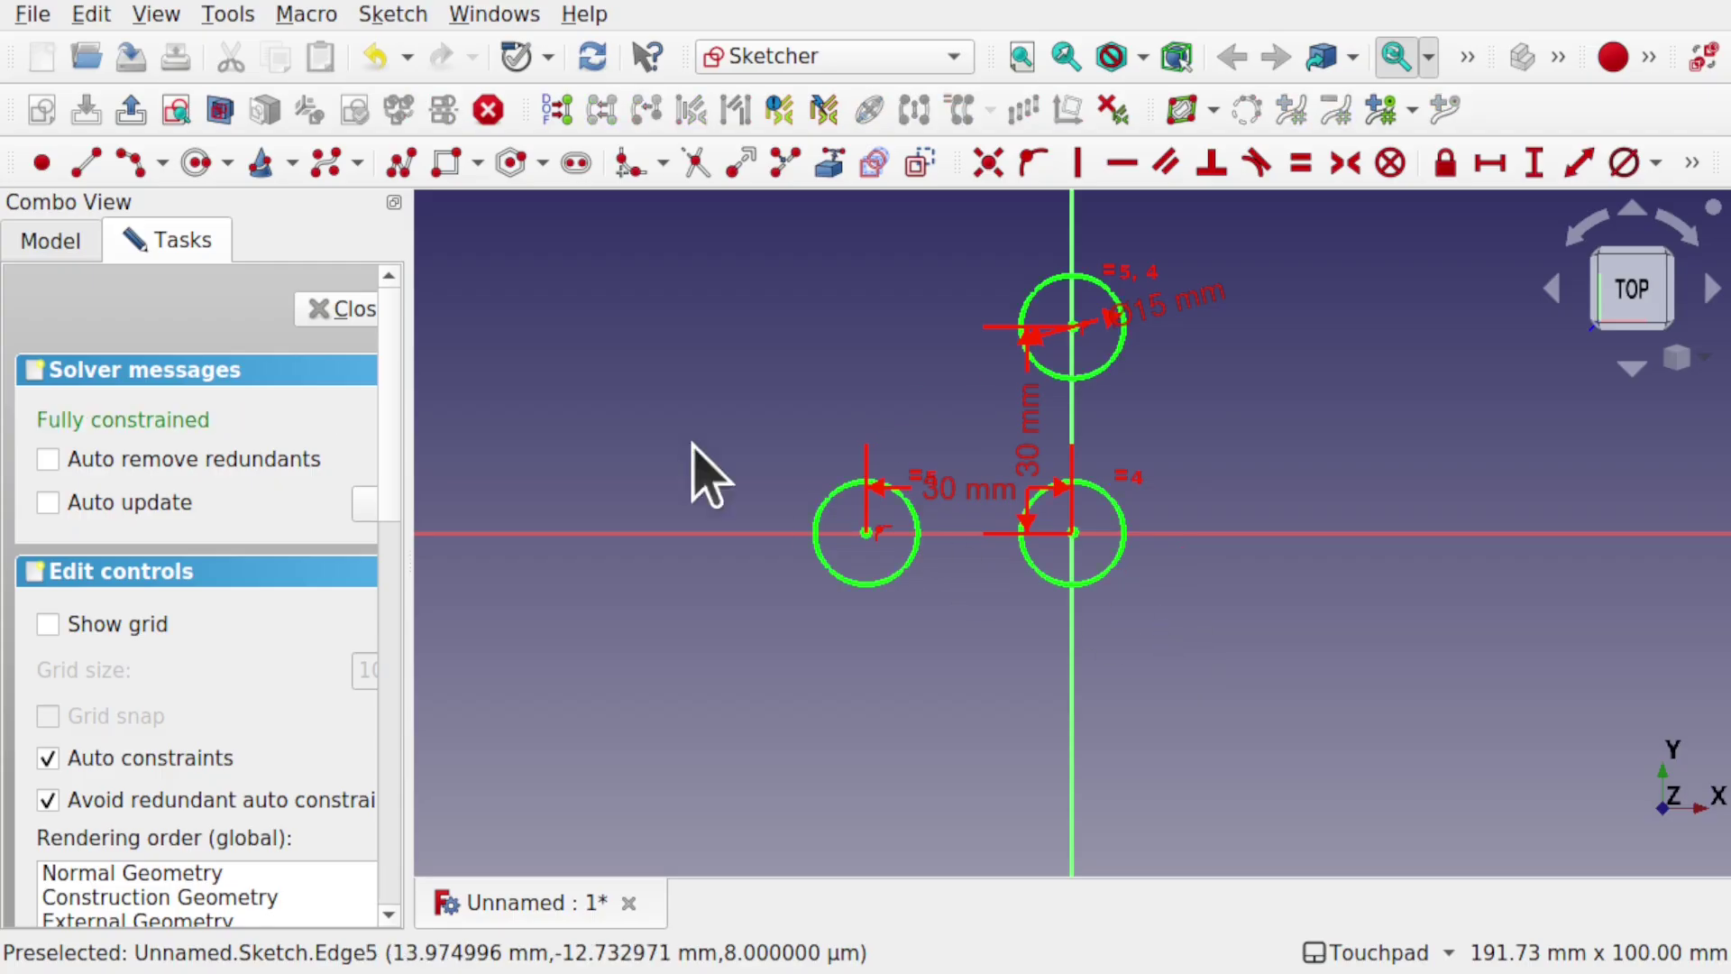
# Draw a centre-point arc at the upper left of the circles.
pyautogui.click(402, 163)
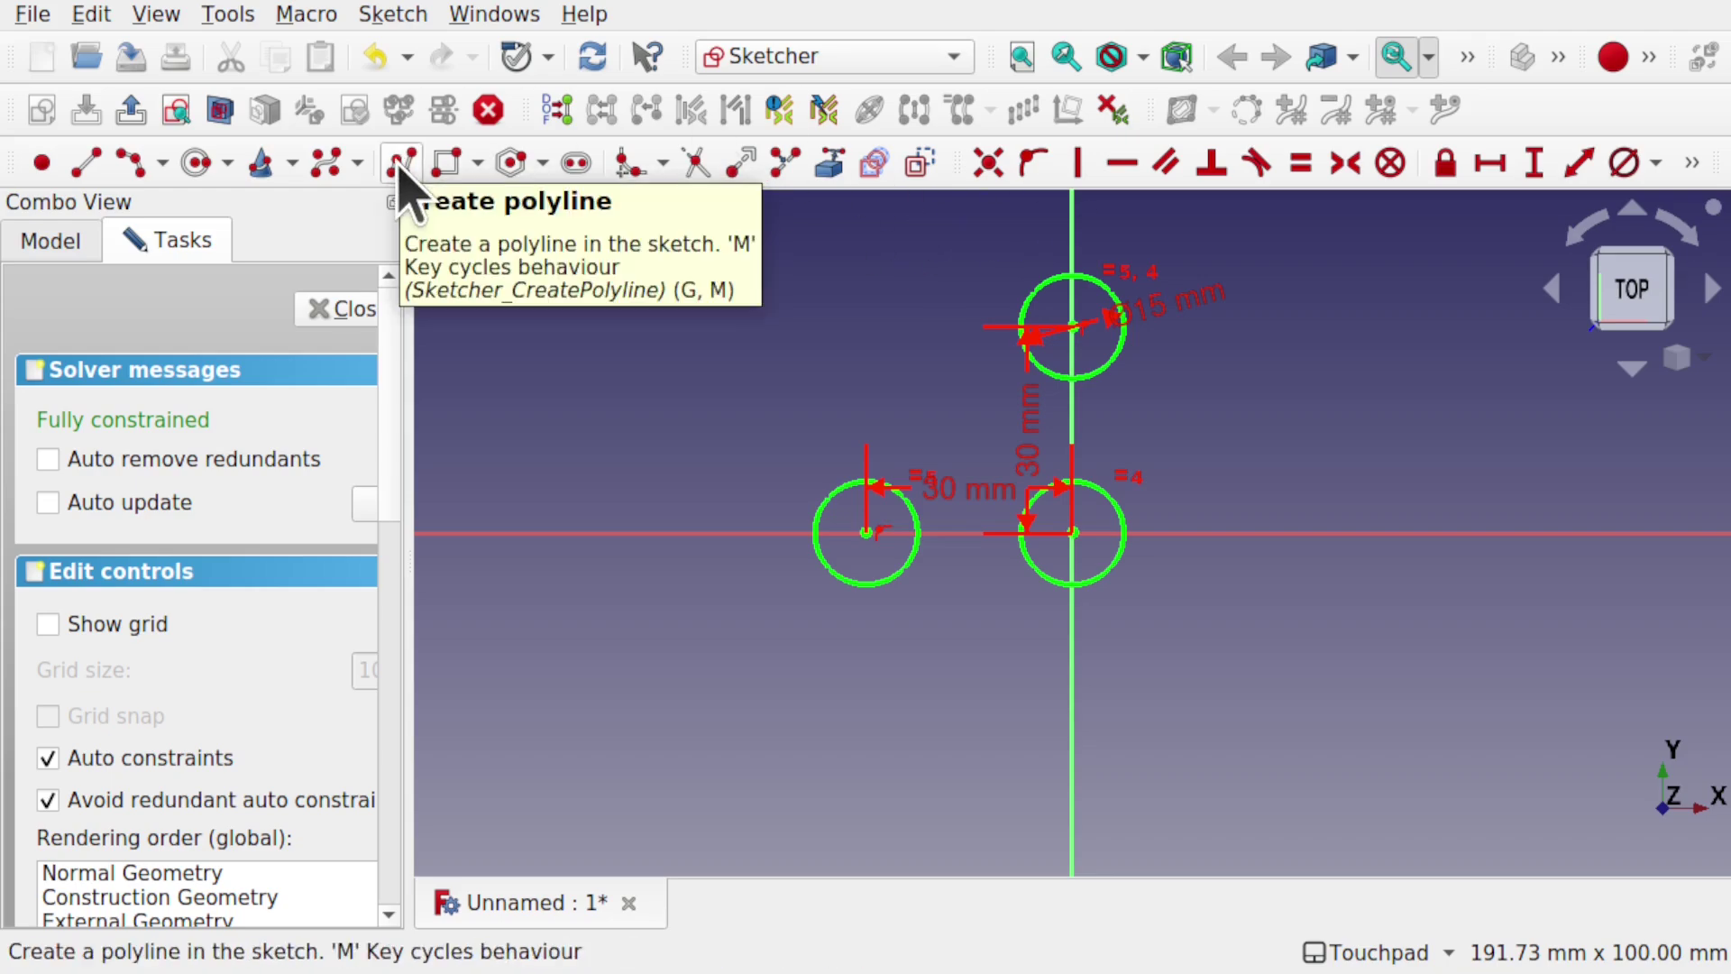
pyautogui.click(130, 163)
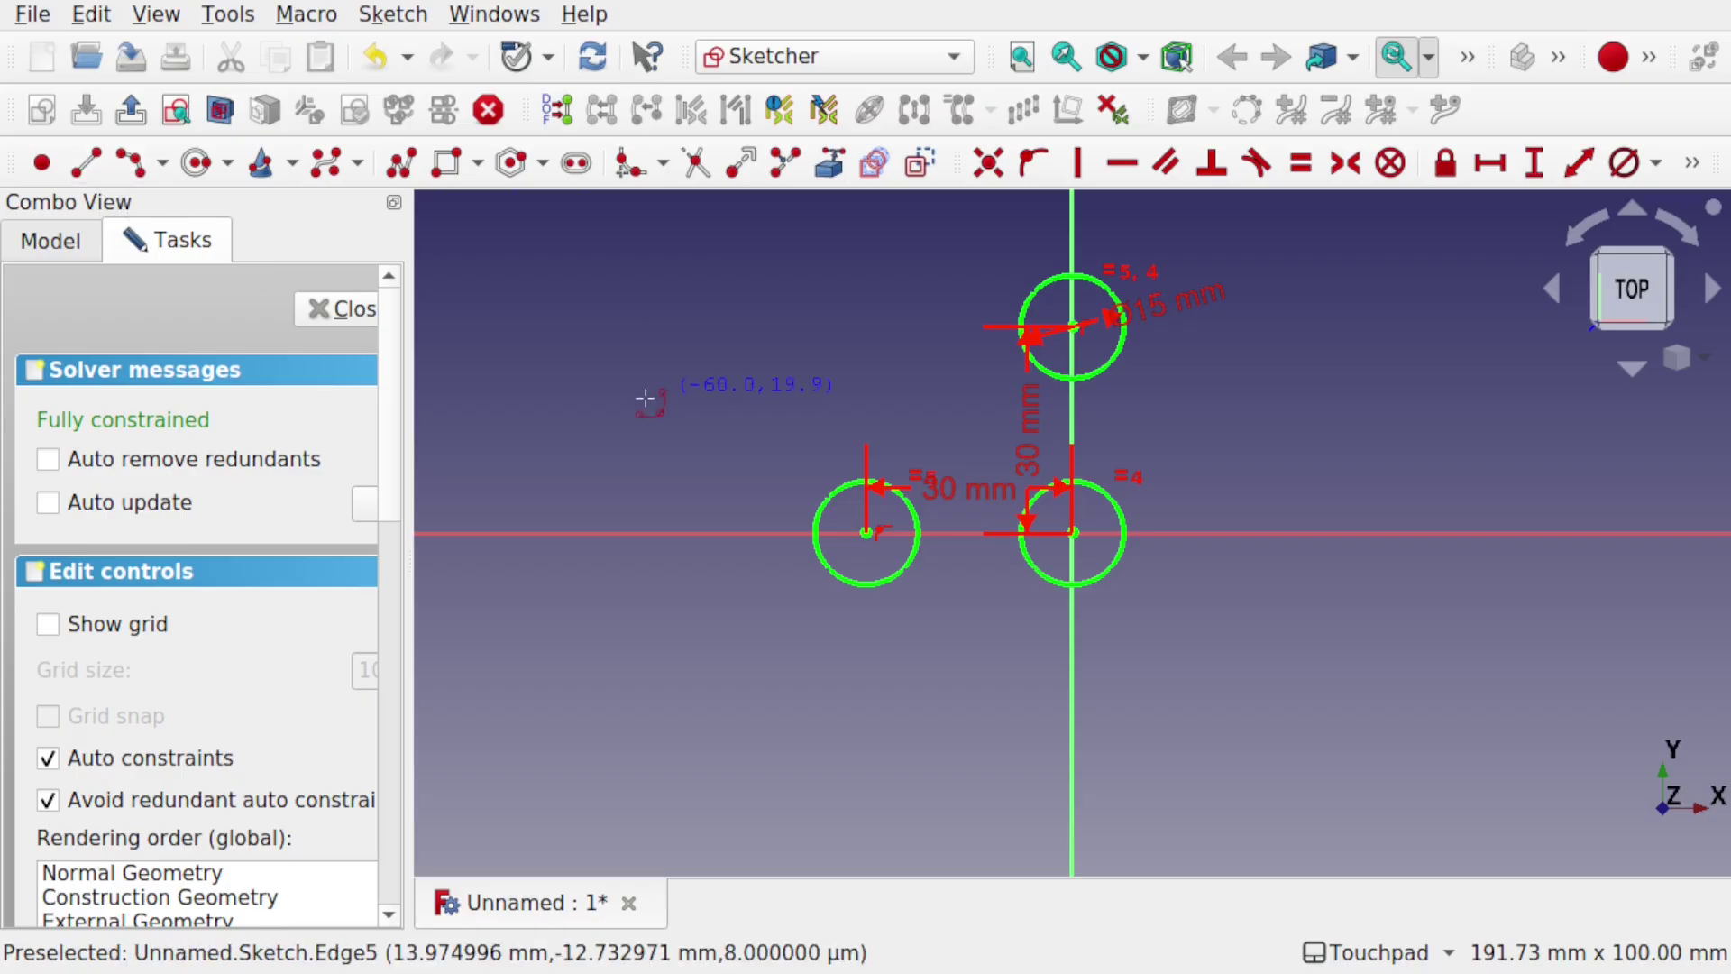
pyautogui.click(627, 392)
pyautogui.click(587, 392)
pyautogui.click(779, 397)
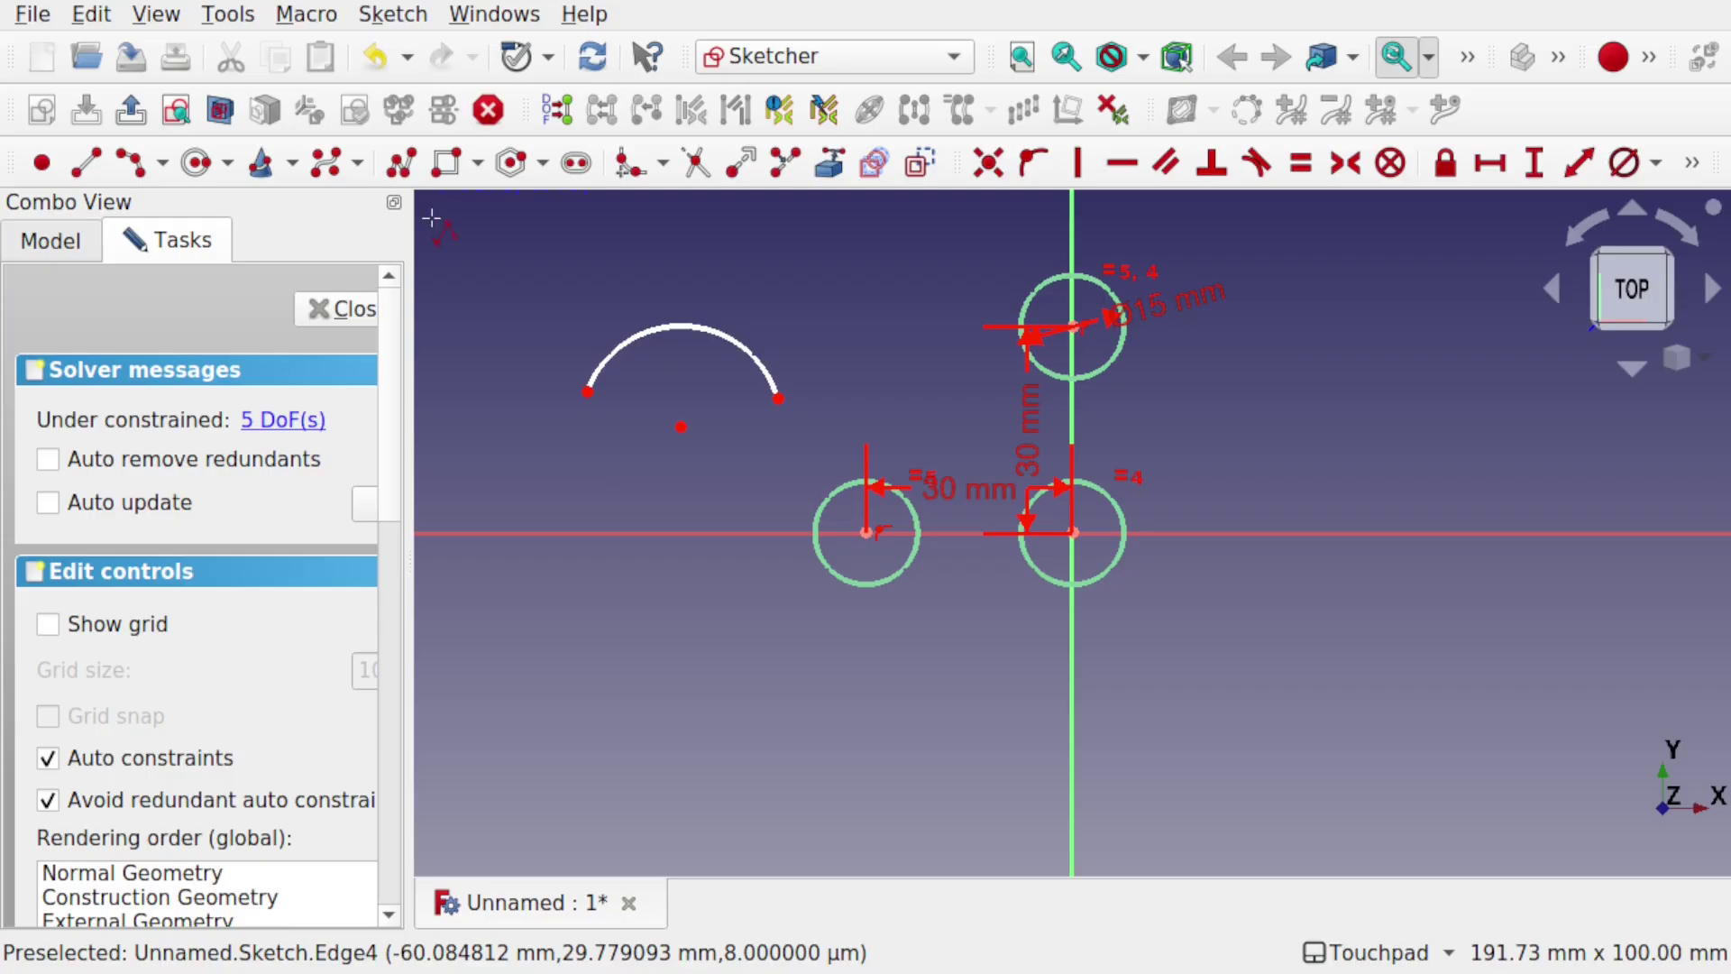
# Try a line and a polyline from the arc's left end, then cancel them.
pyautogui.click(587, 393)
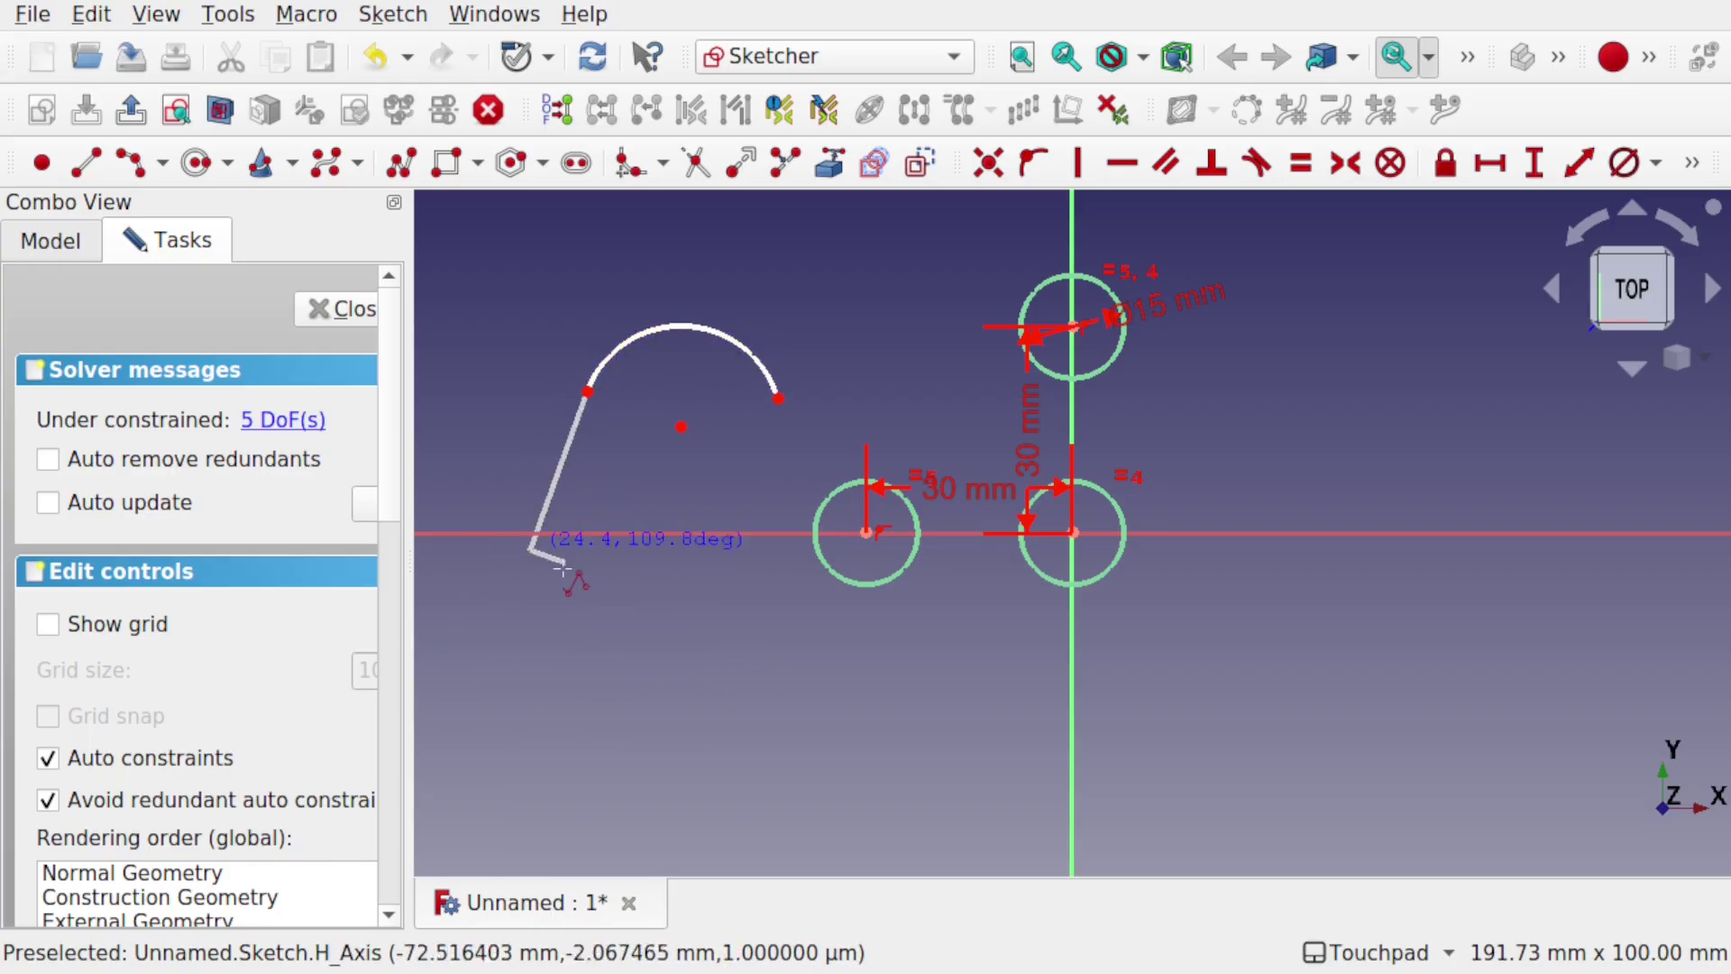
pyautogui.rightClick(598, 464)
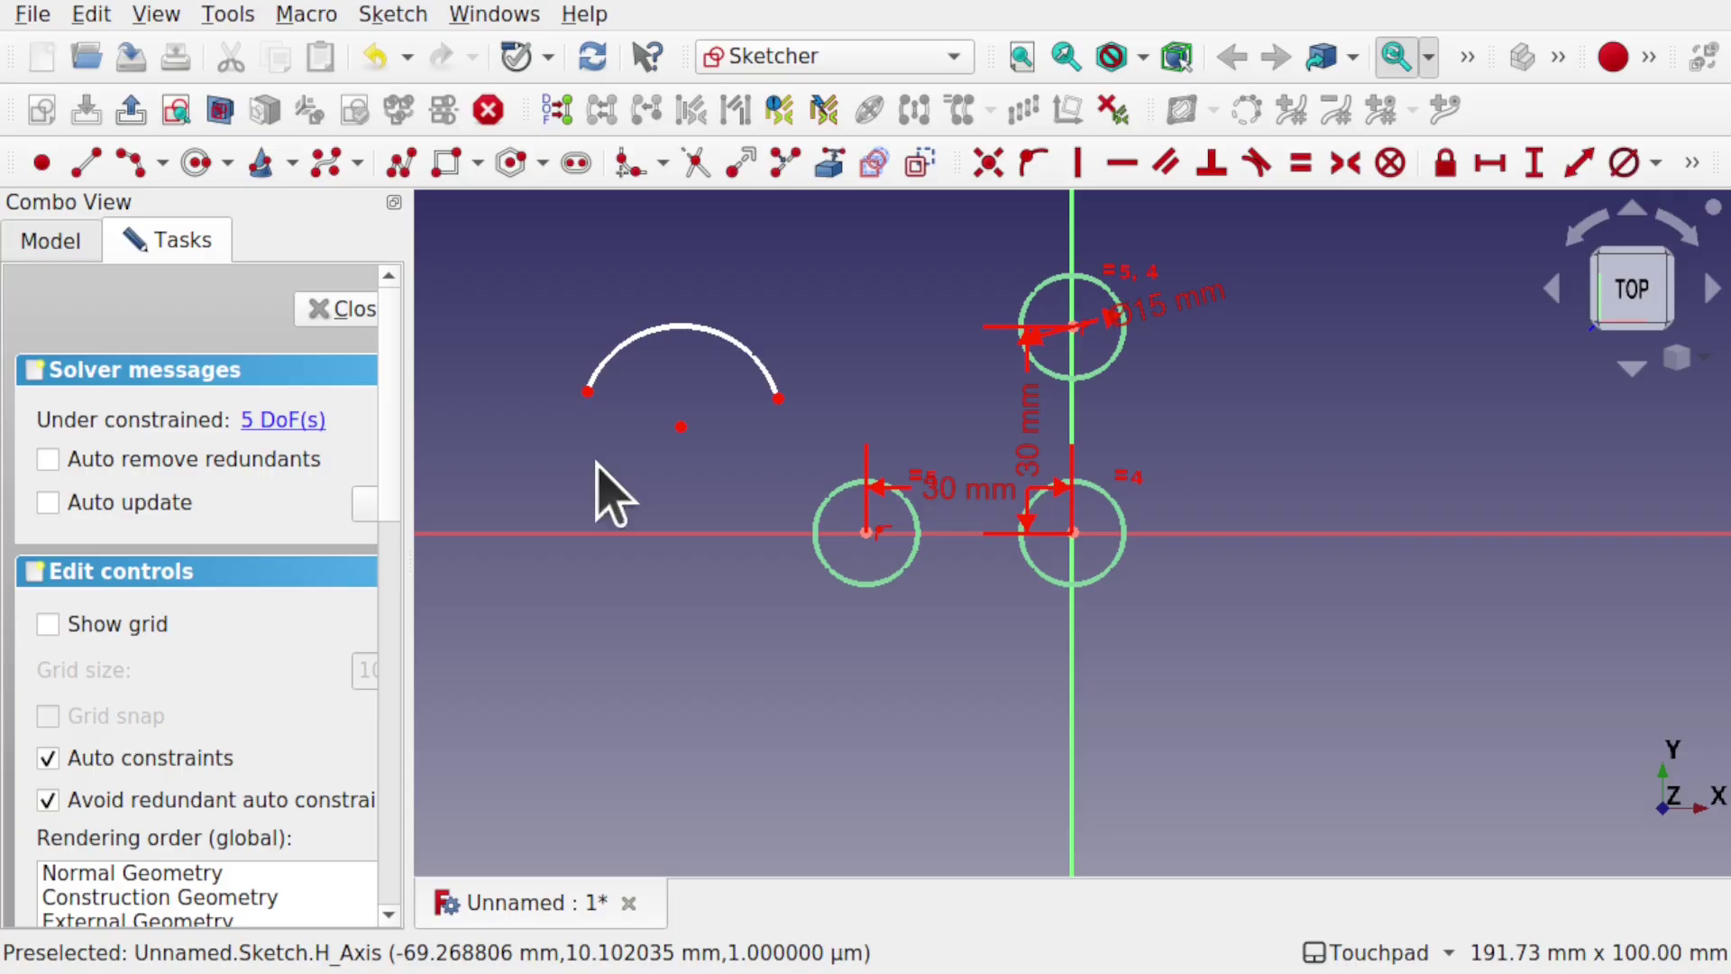
pyautogui.click(401, 164)
pyautogui.click(587, 391)
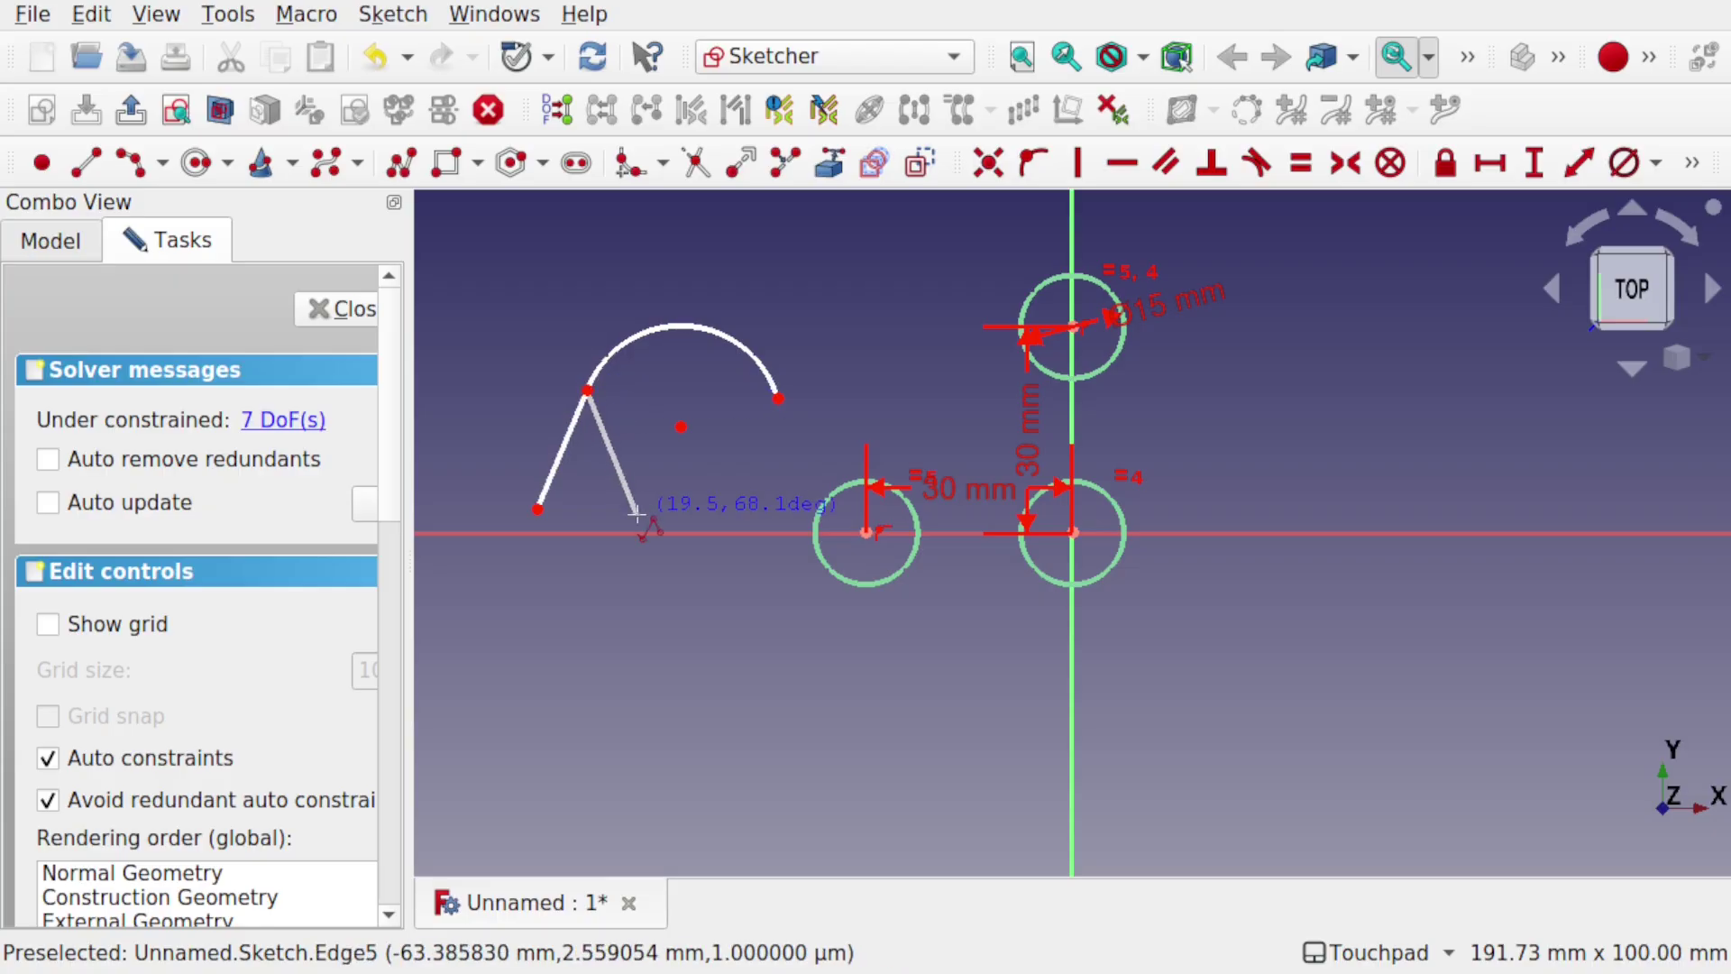
pyautogui.rightClick(576, 439)
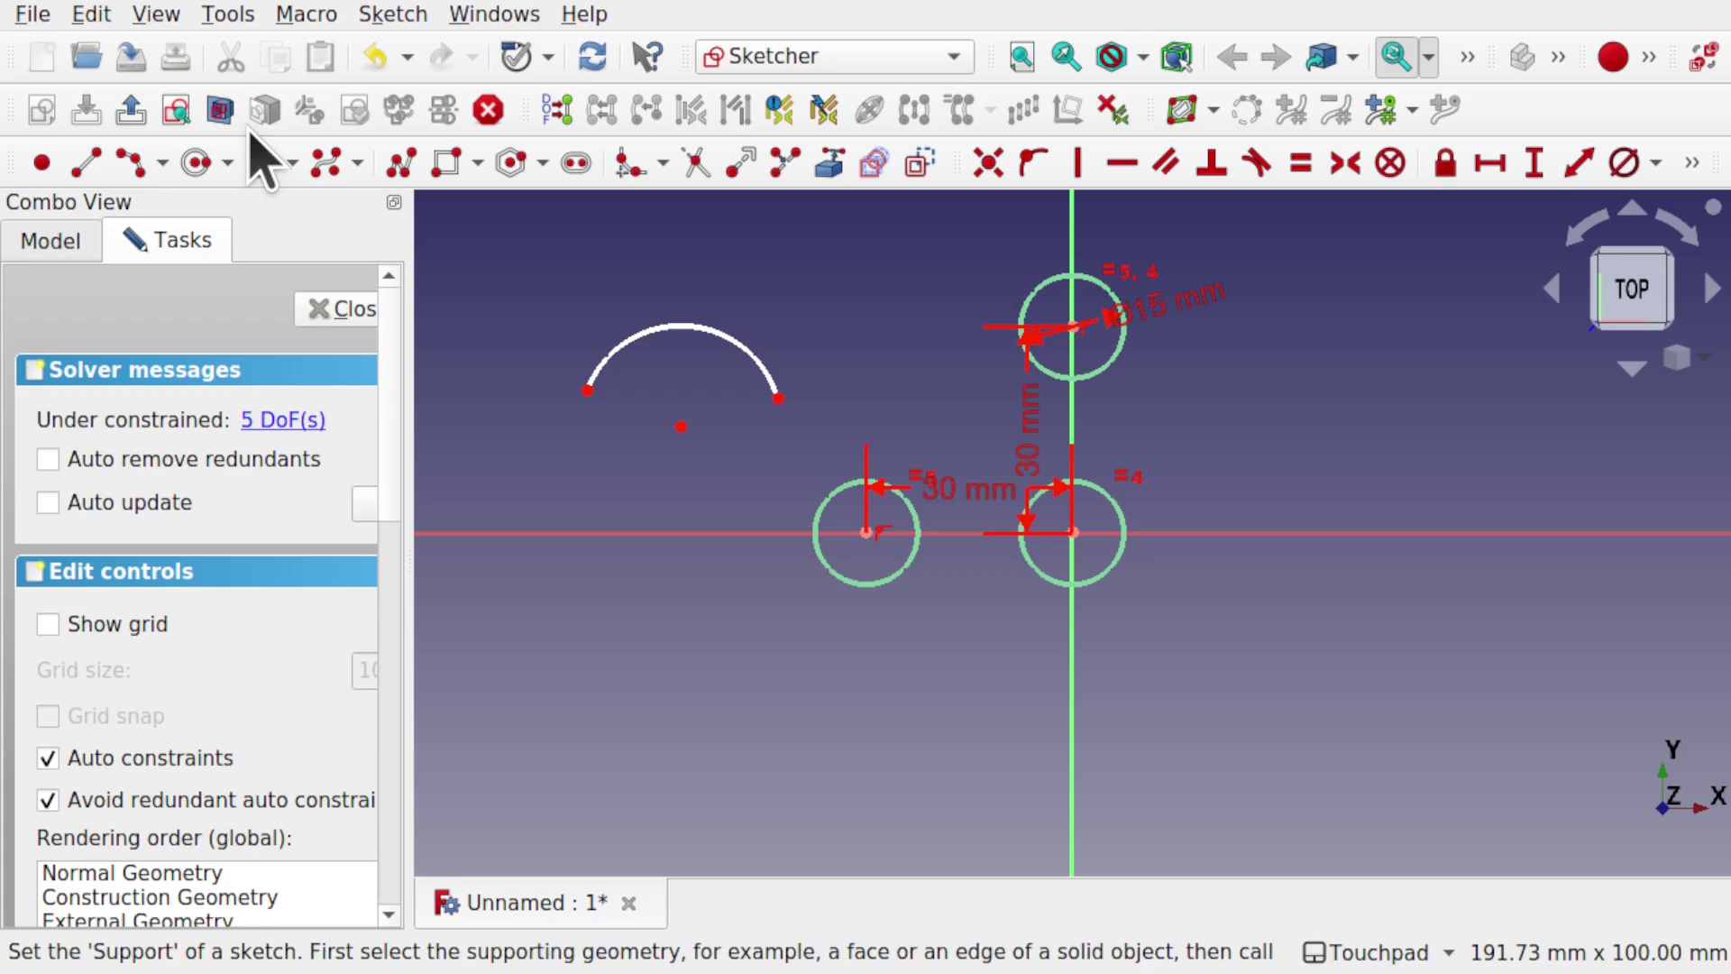
# Draw a polyline of two arc segments from the arc's left end, then box-select the trial arcs.
pyautogui.click(396, 165)
pyautogui.click(587, 390)
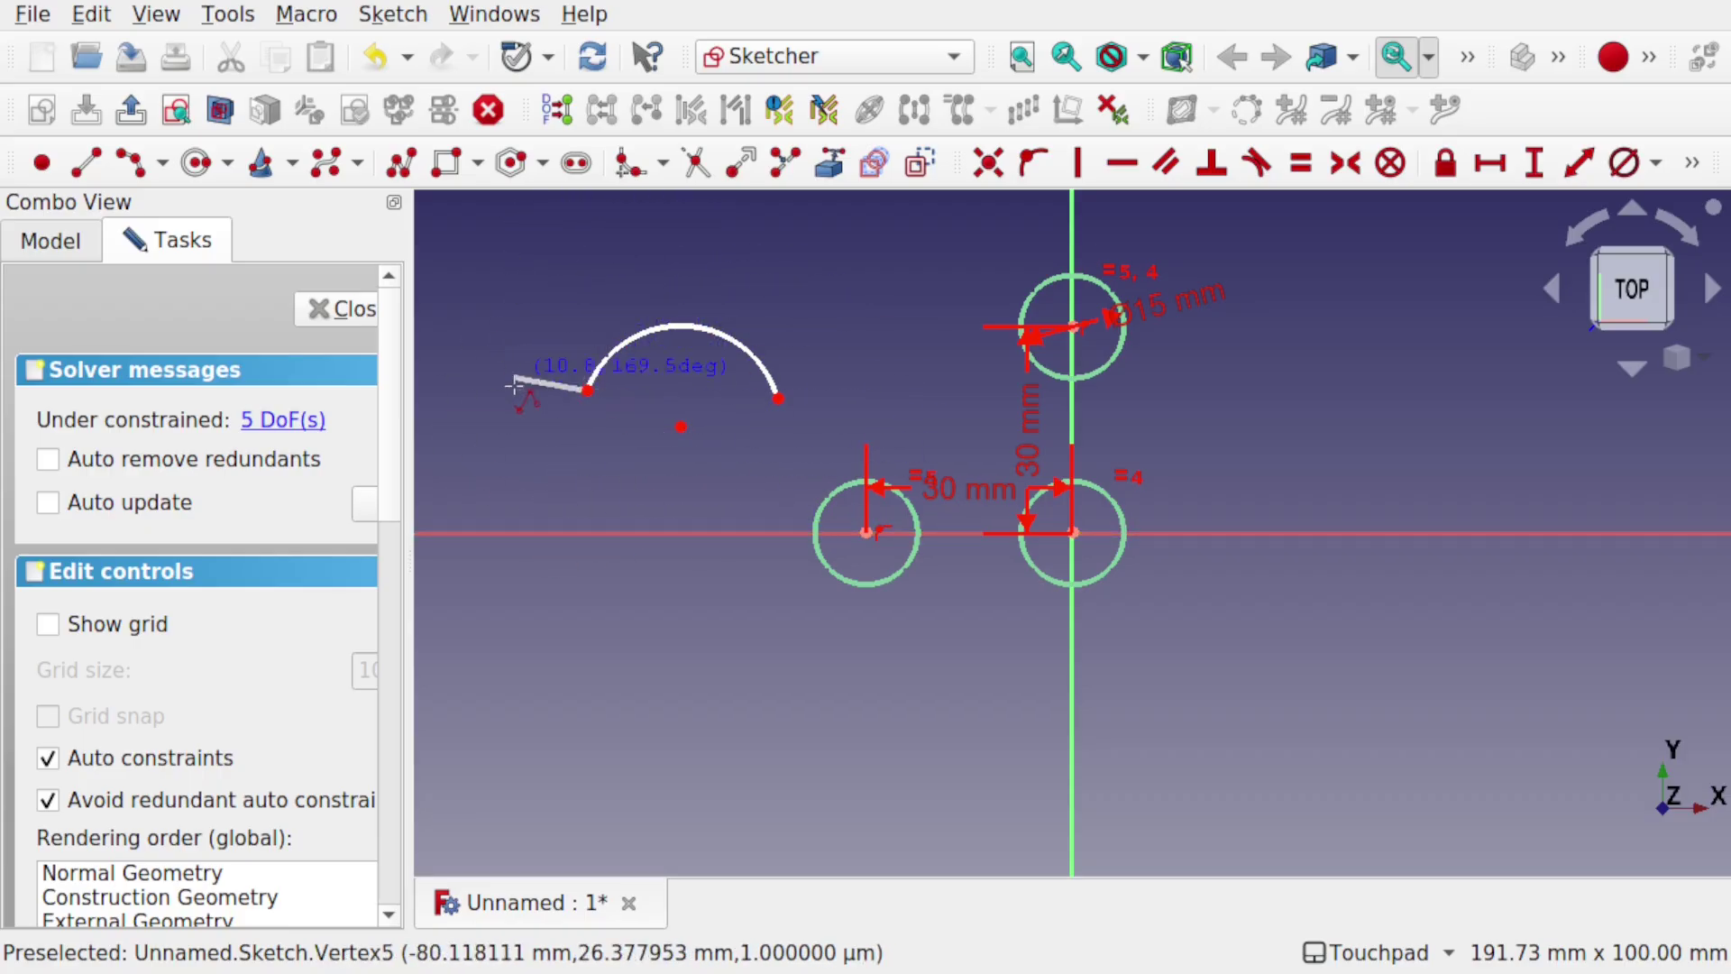
pyautogui.press('m')
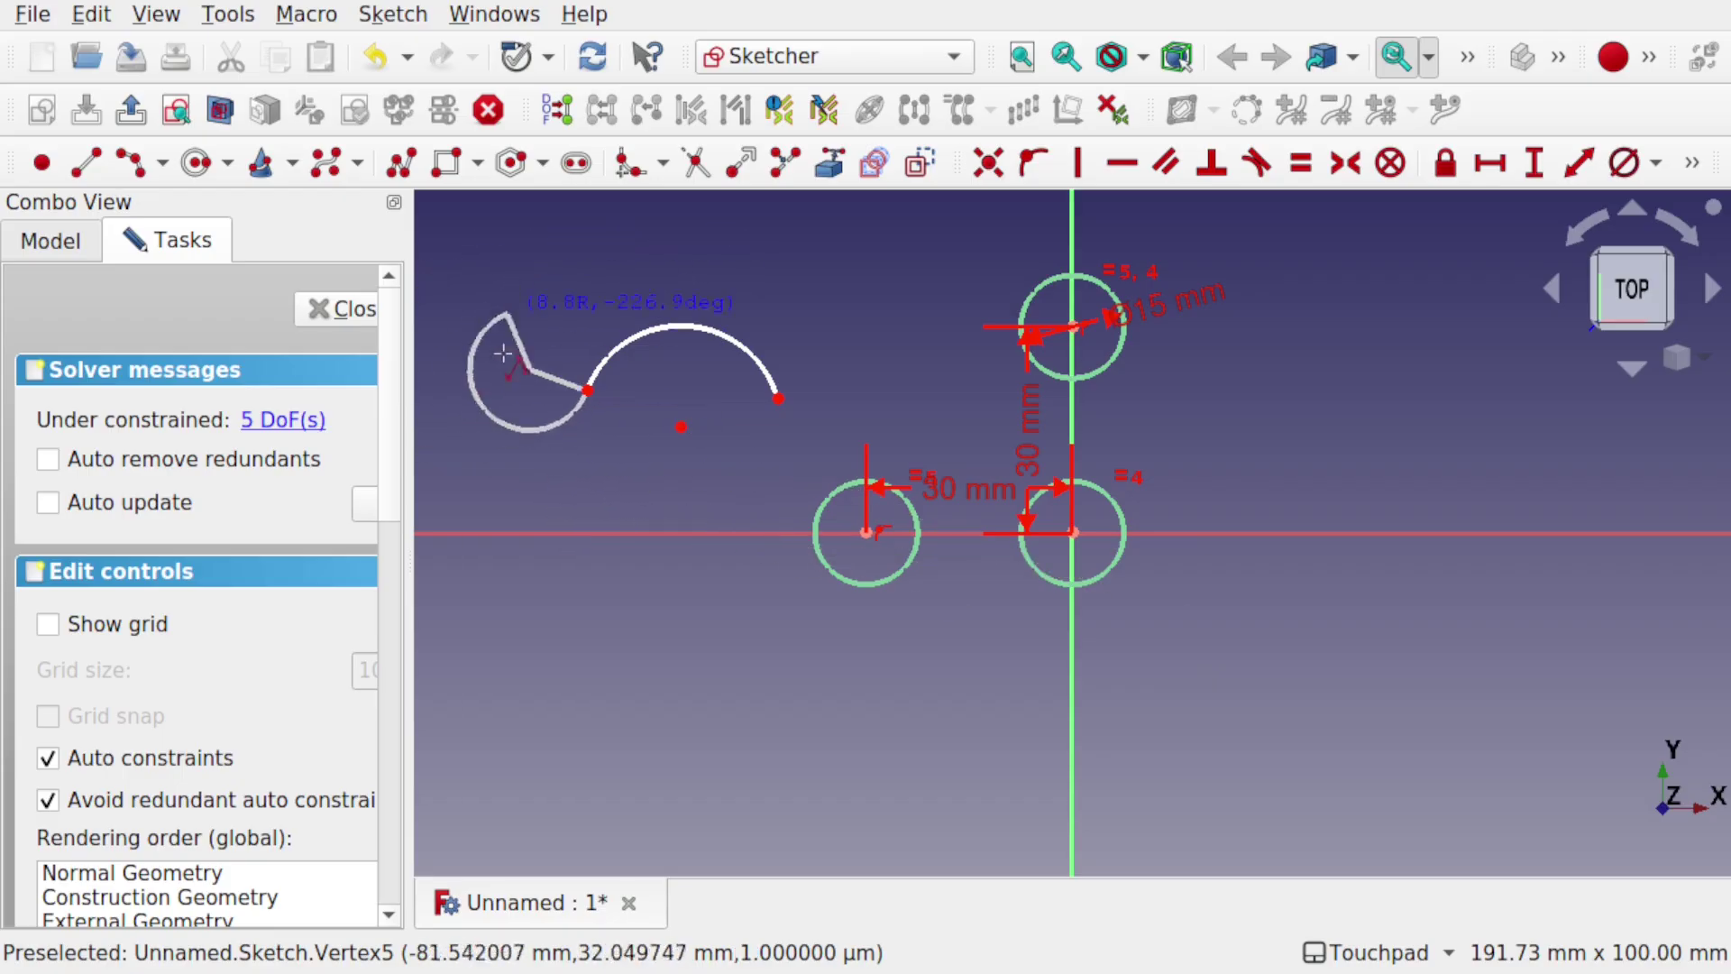
pyautogui.click(485, 336)
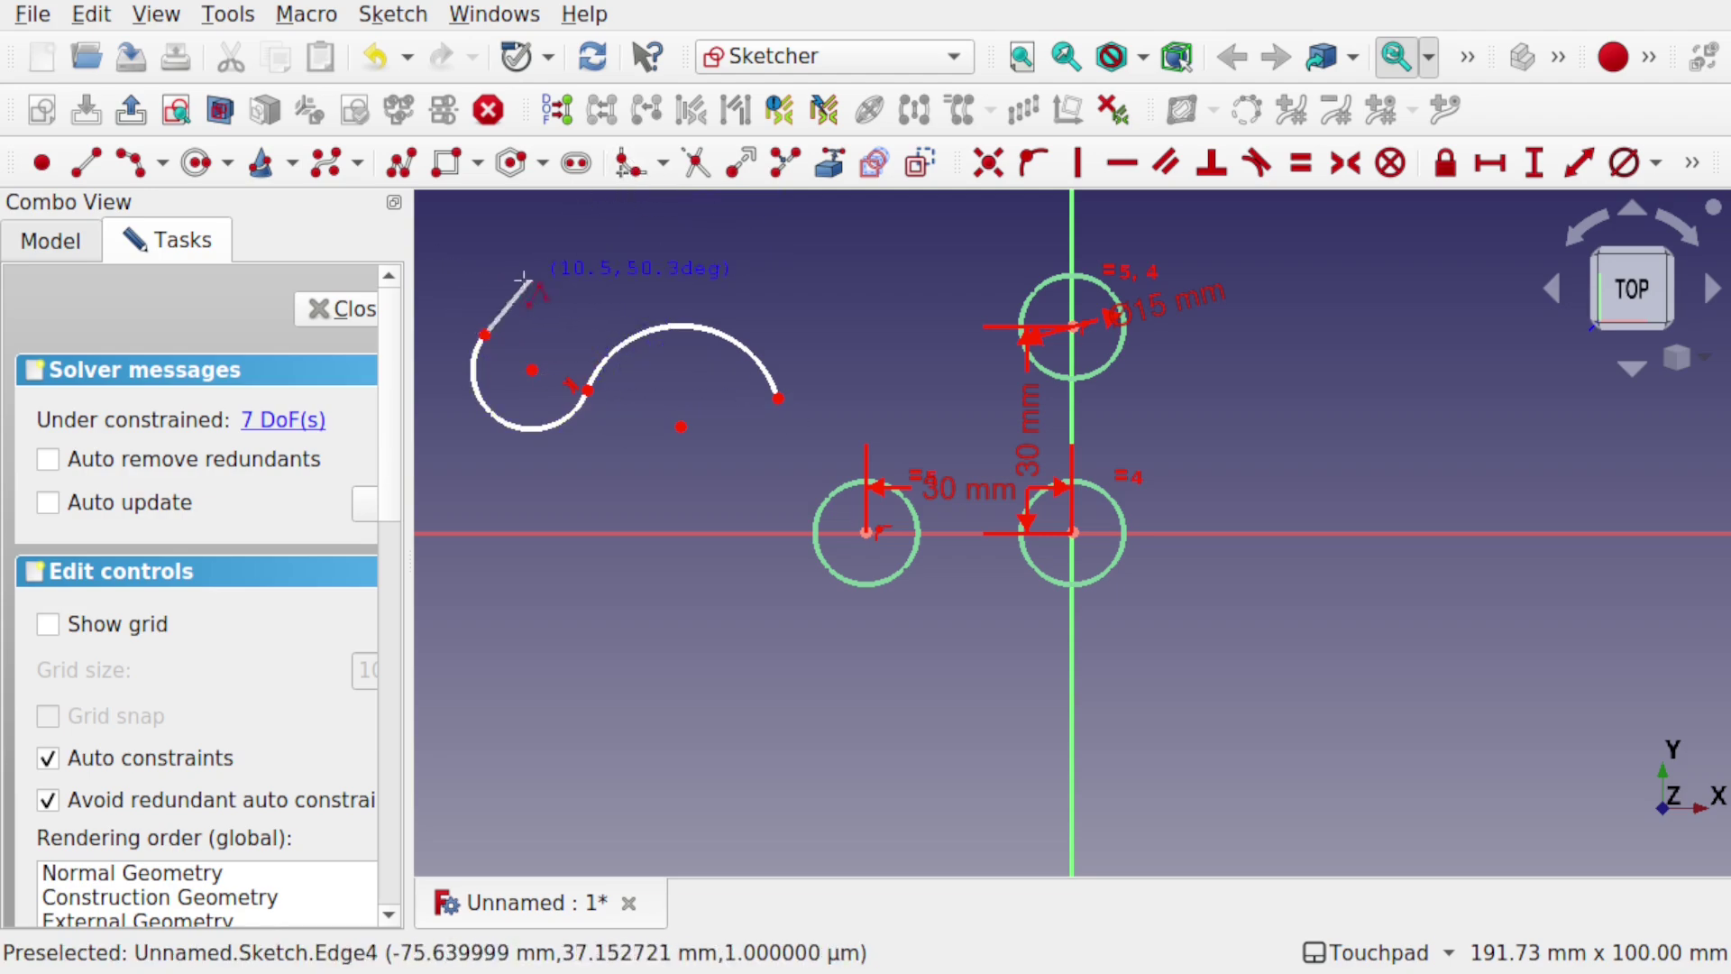
pyautogui.press('m')
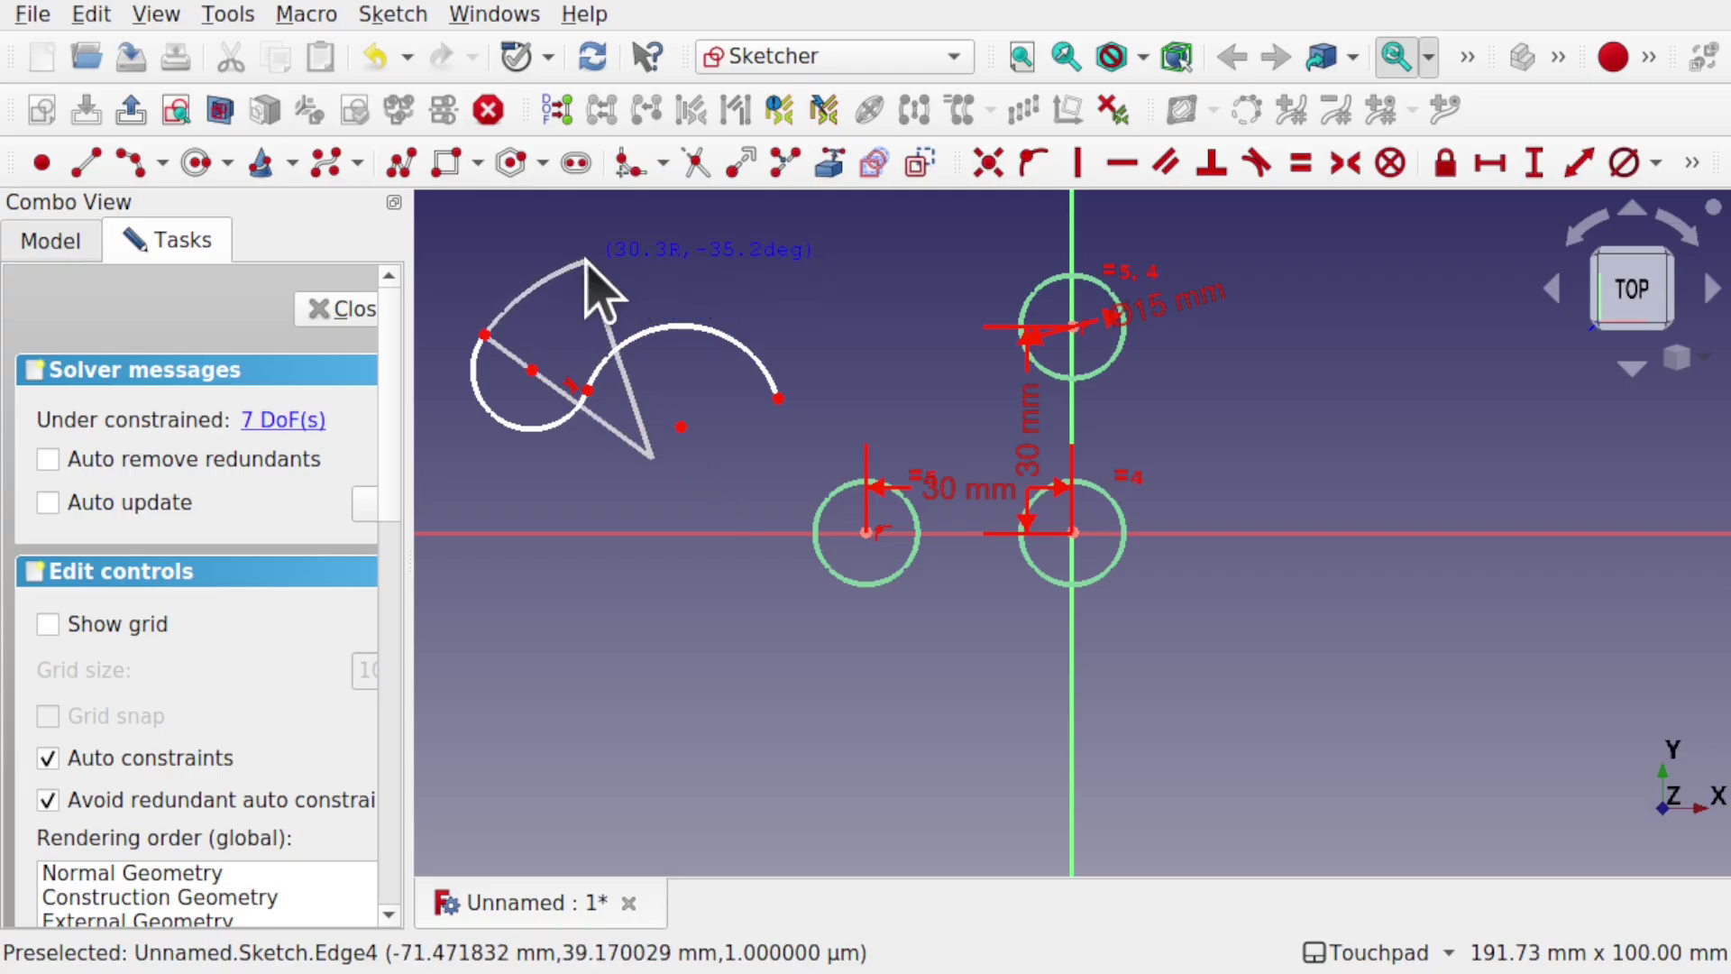
pyautogui.click(586, 262)
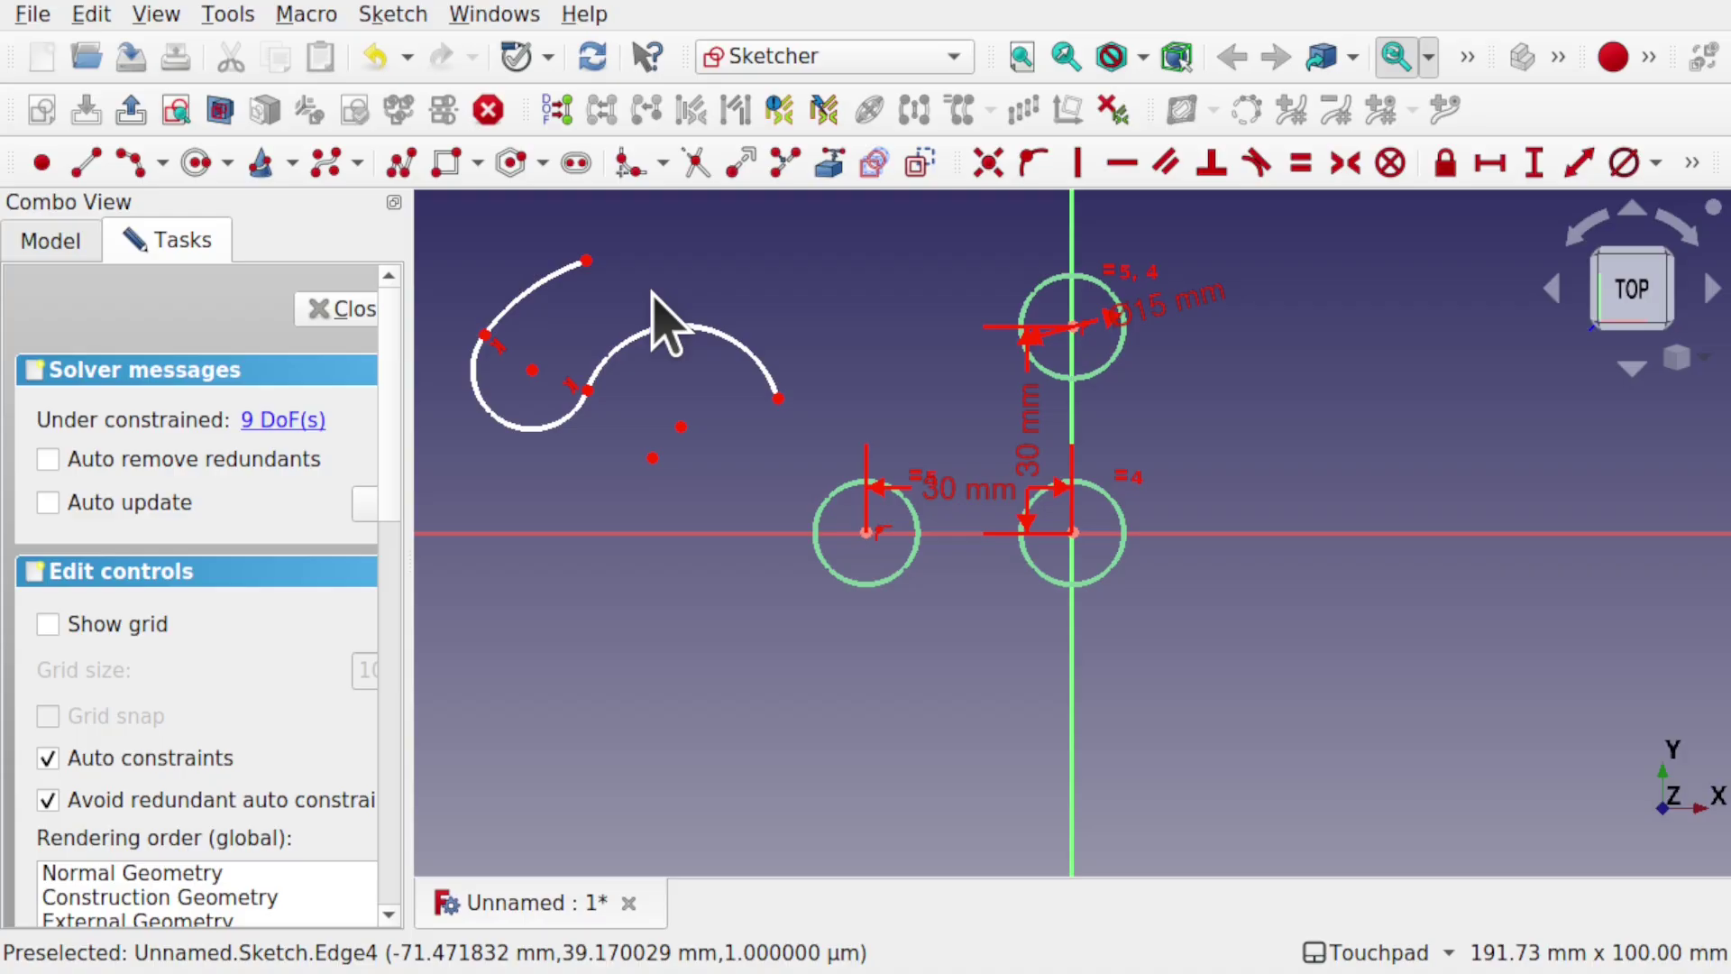
pyautogui.moveTo(436, 216); pyautogui.dragTo(809, 480)
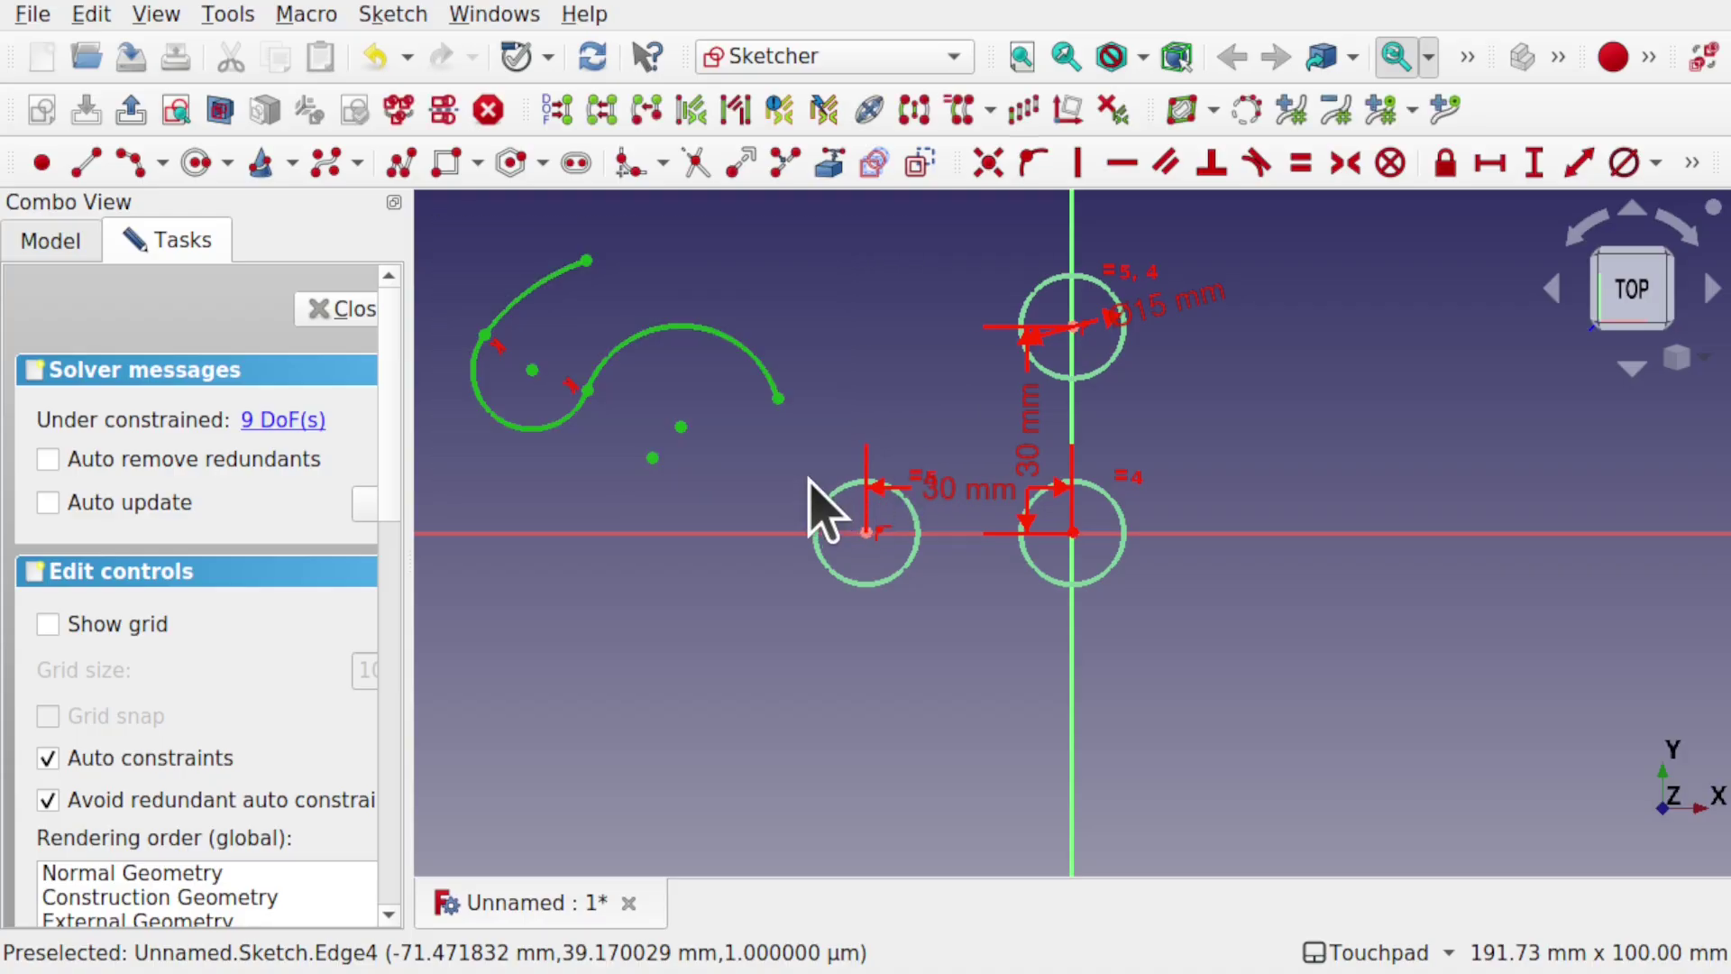
# Delete the trial arcs and hide all listed constraint annotations.
pyautogui.press('Delete')
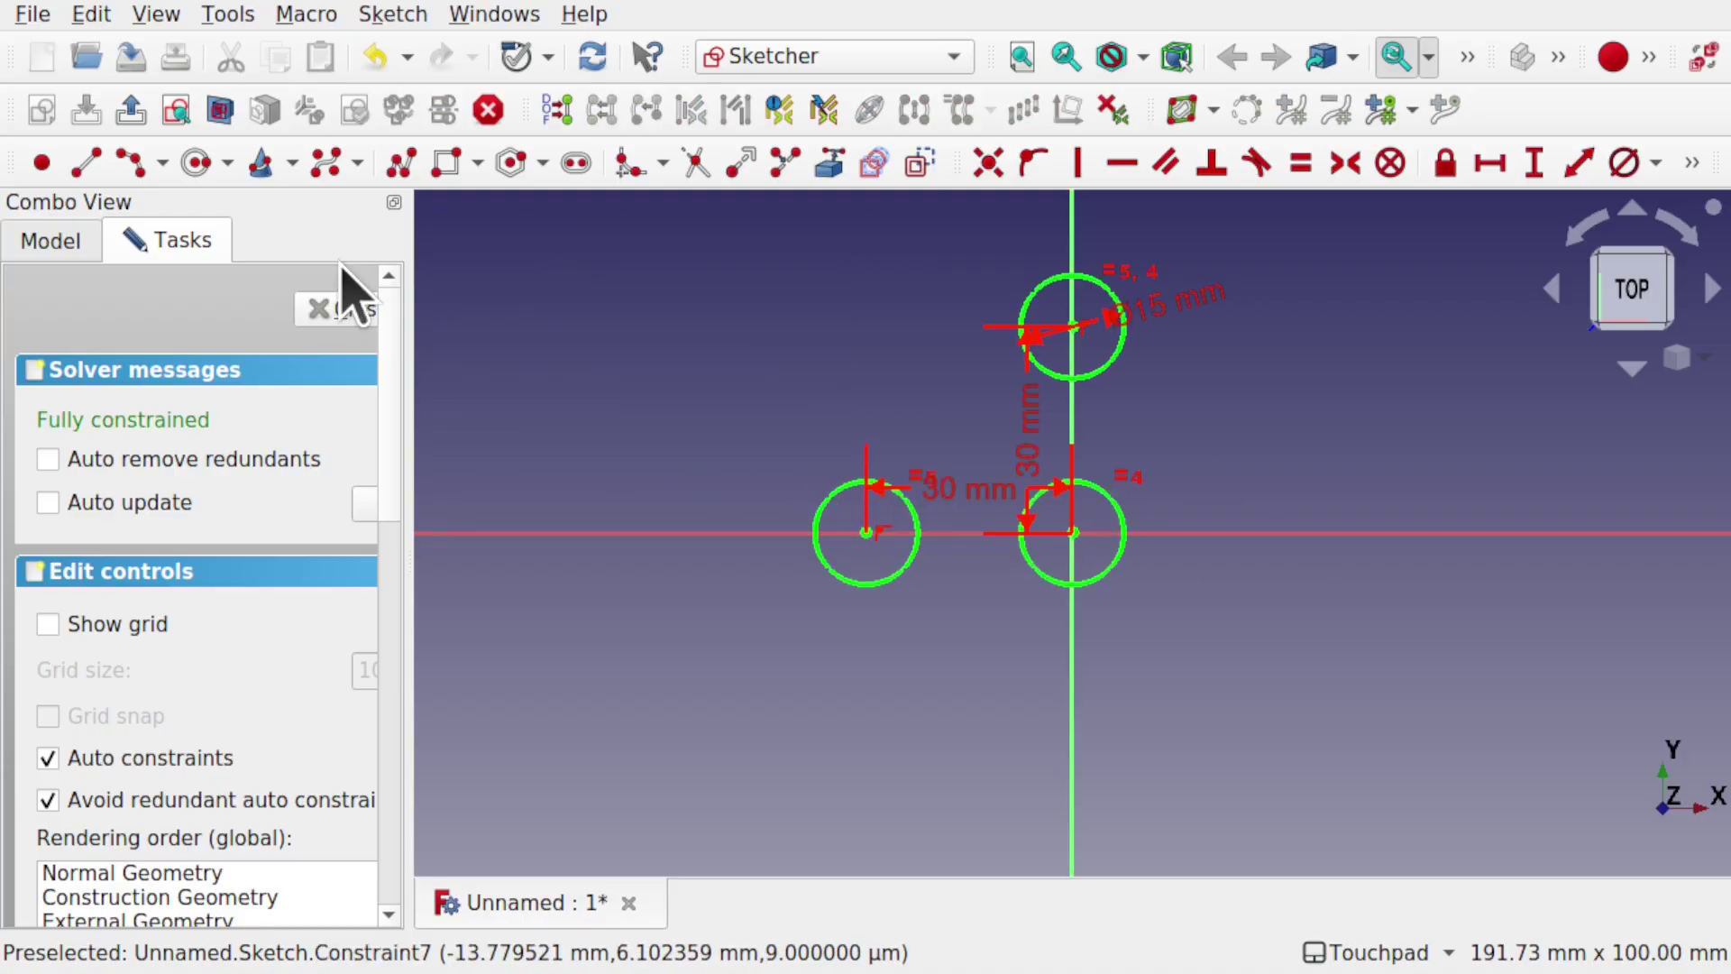
pyautogui.click(403, 165)
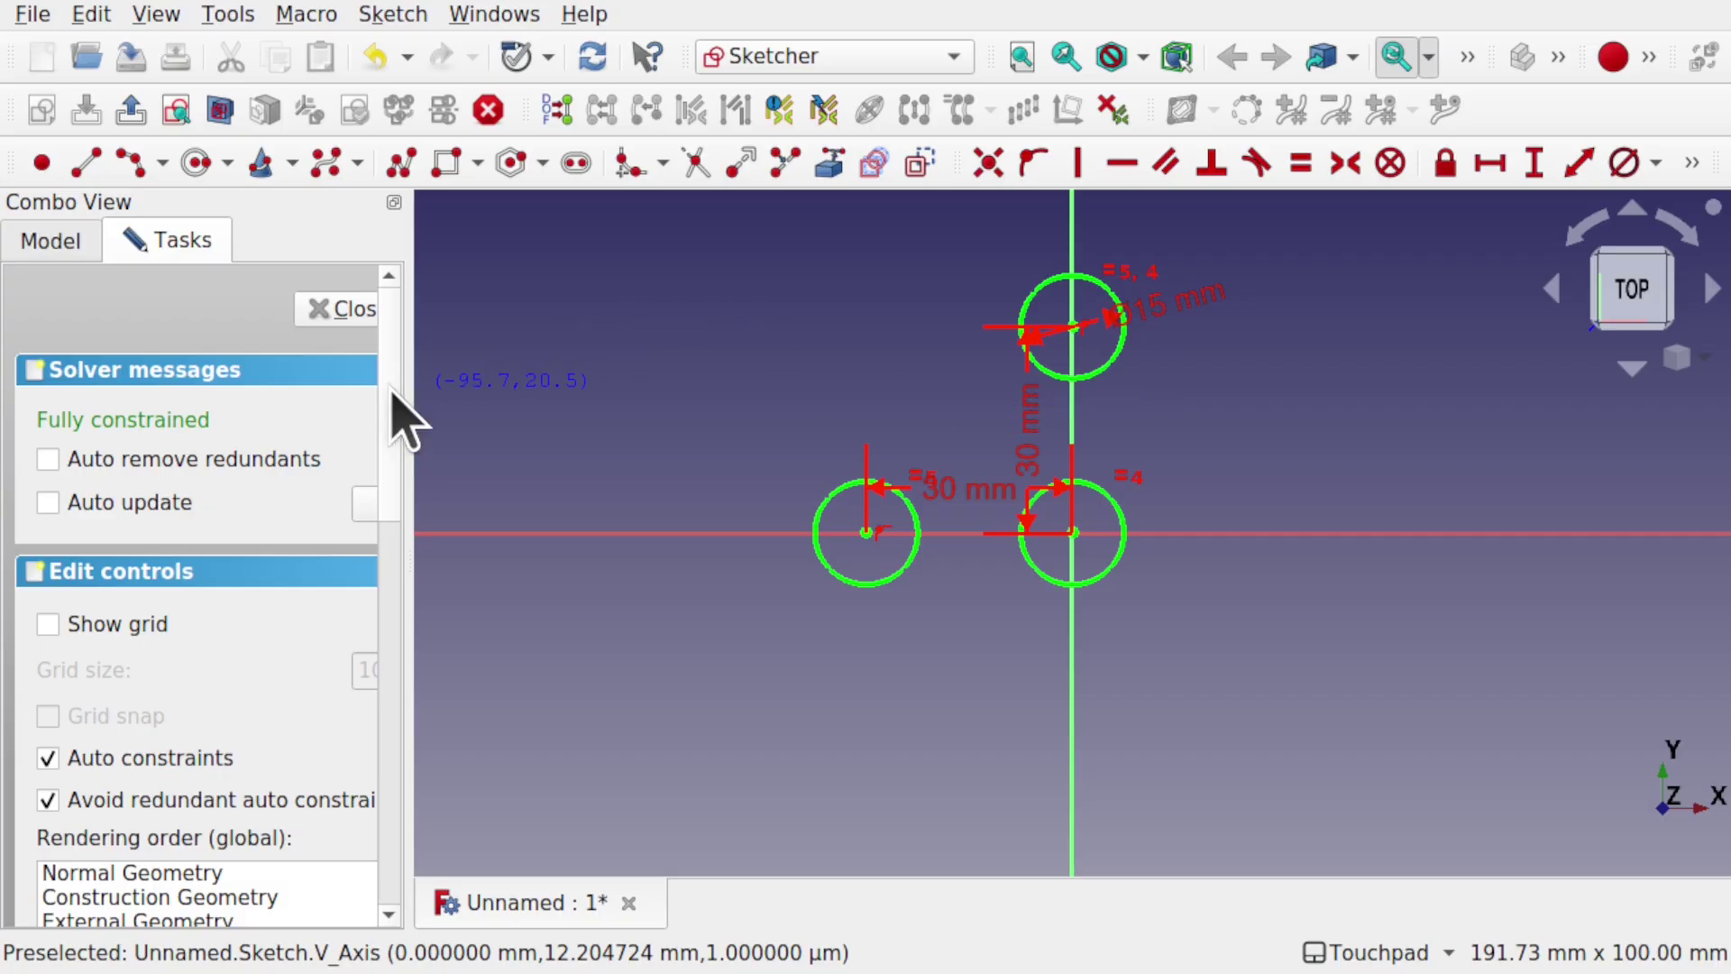
pyautogui.moveTo(392, 385); pyautogui.dragTo(402, 599)
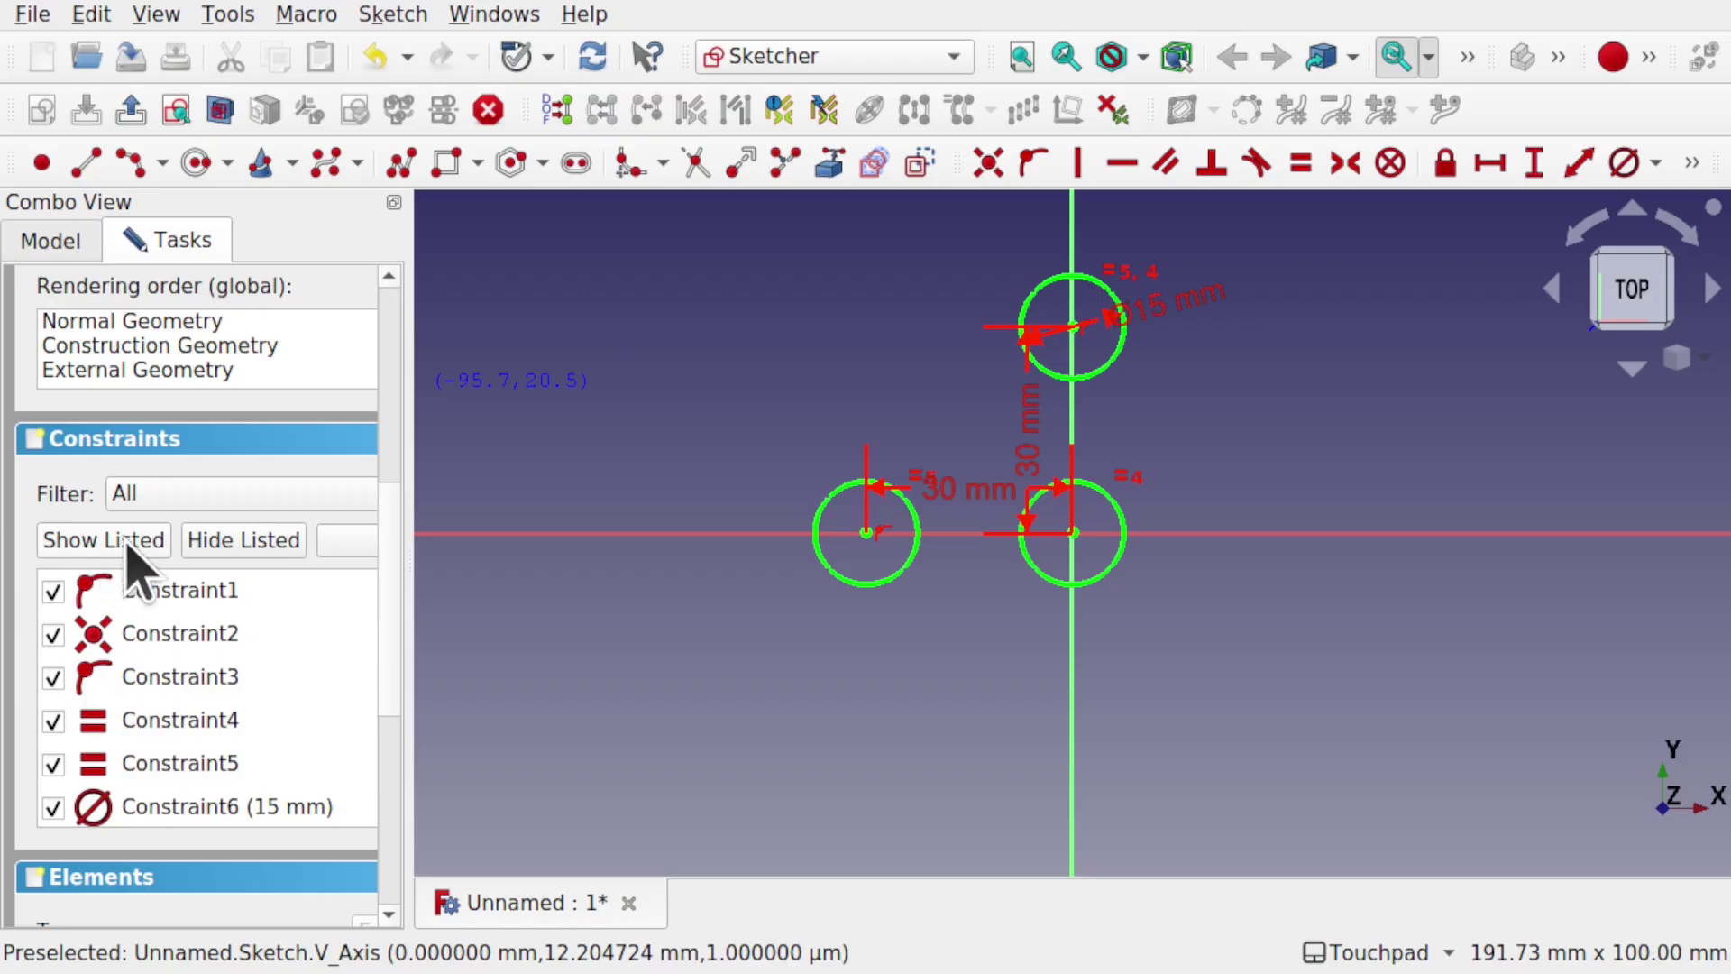
pyautogui.click(242, 540)
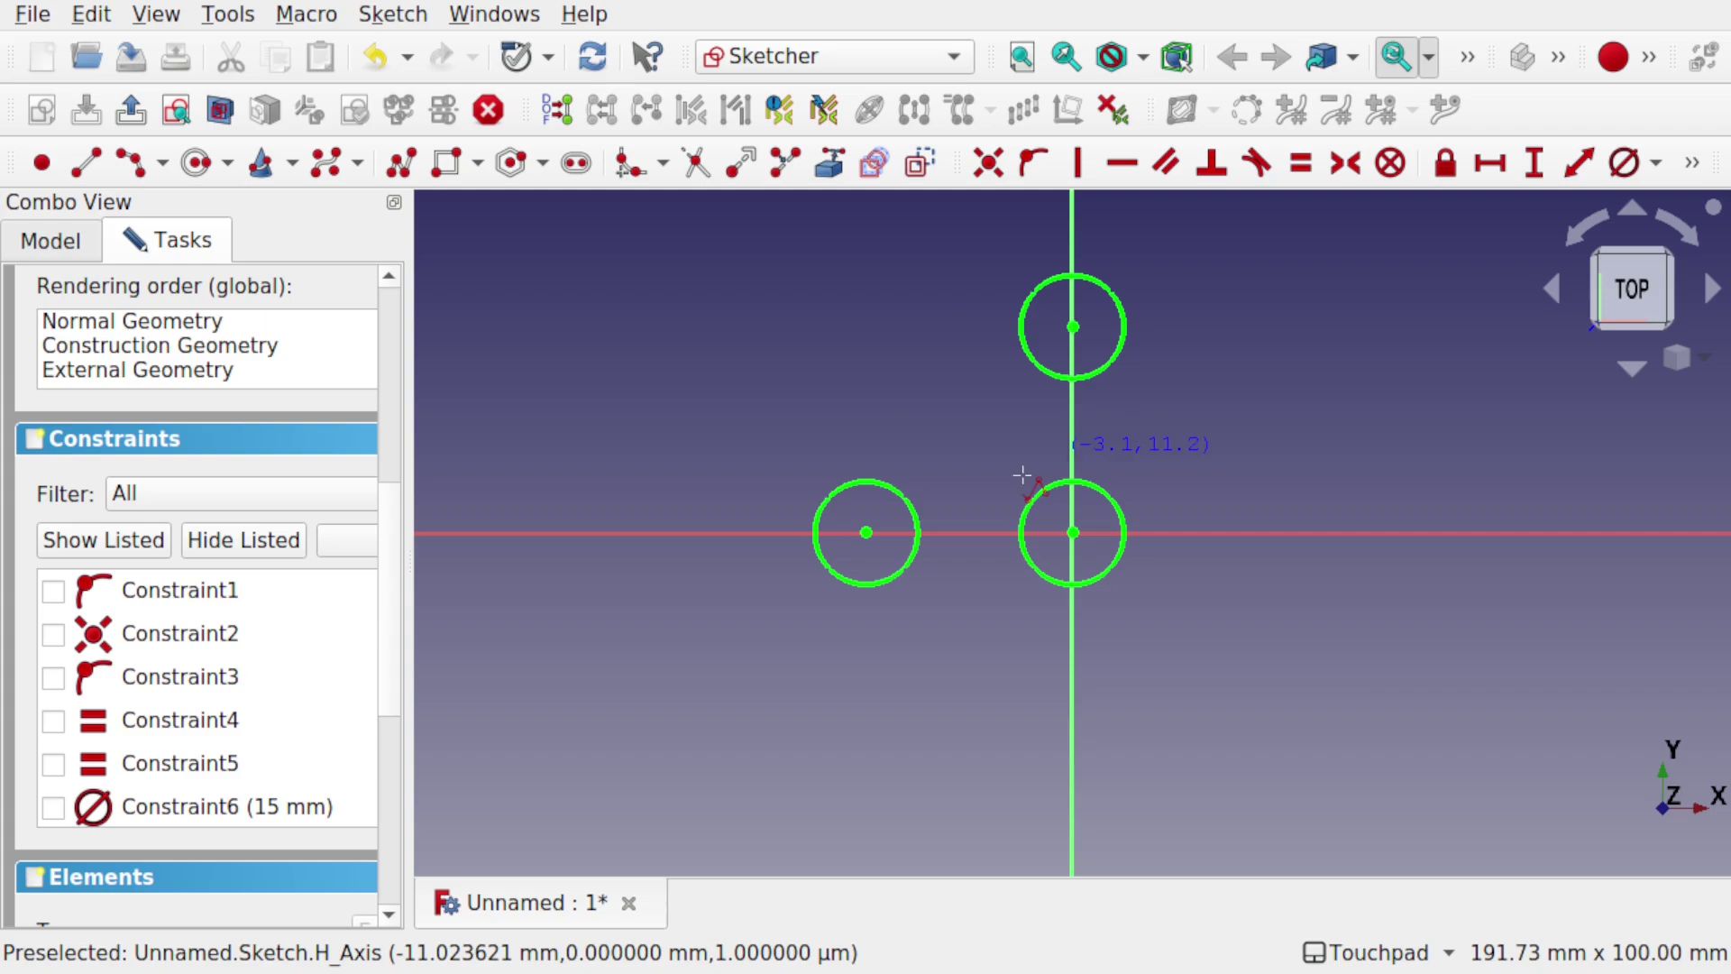
# Draw a horizontal line above the left circle, a tangent arc, and a vertical line to the top centre's level.
pyautogui.click(866, 448)
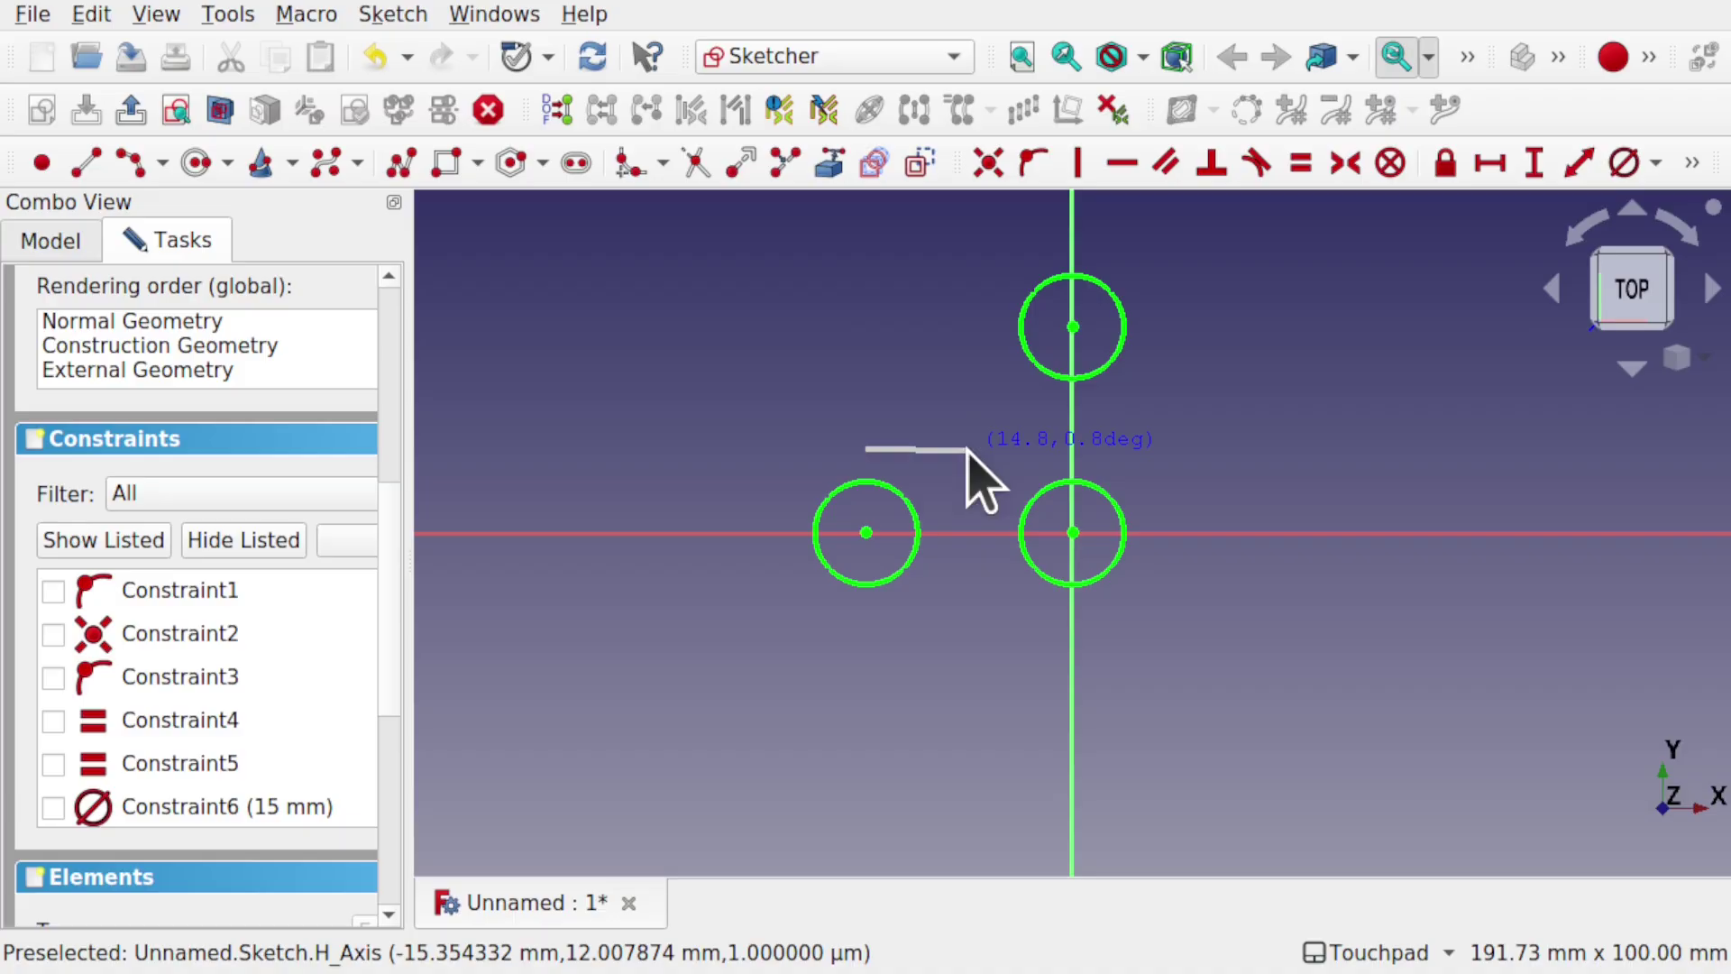
pyautogui.click(966, 448)
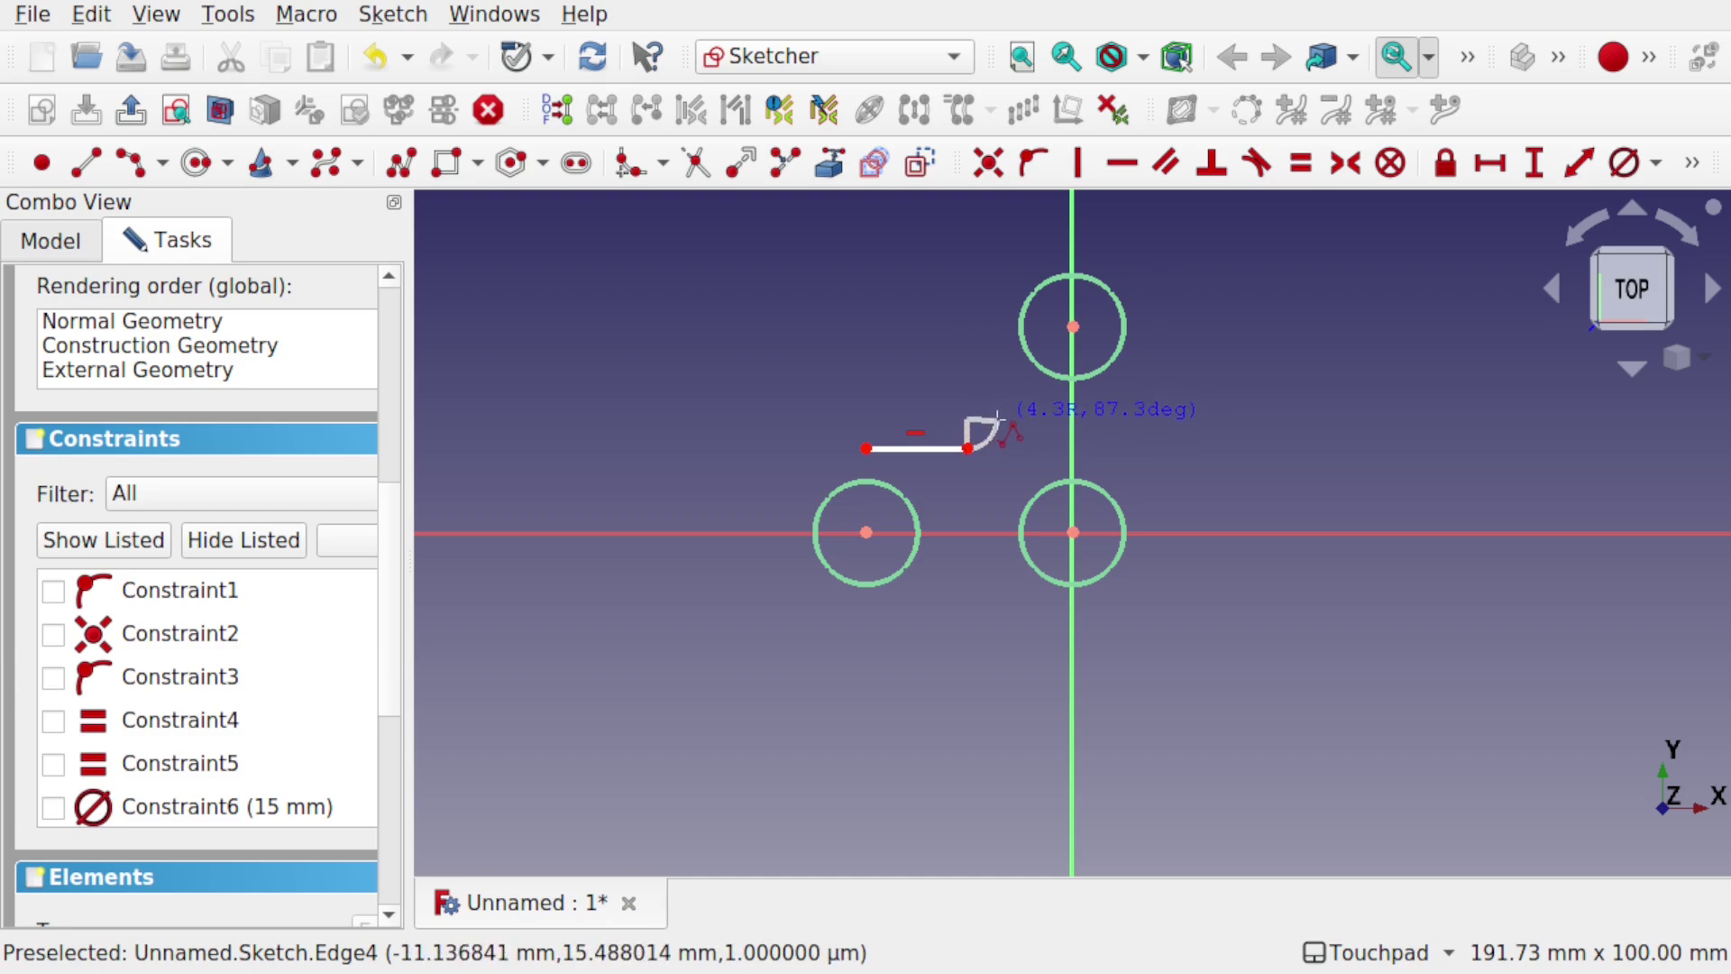
pyautogui.scroll(5, 997, 410)
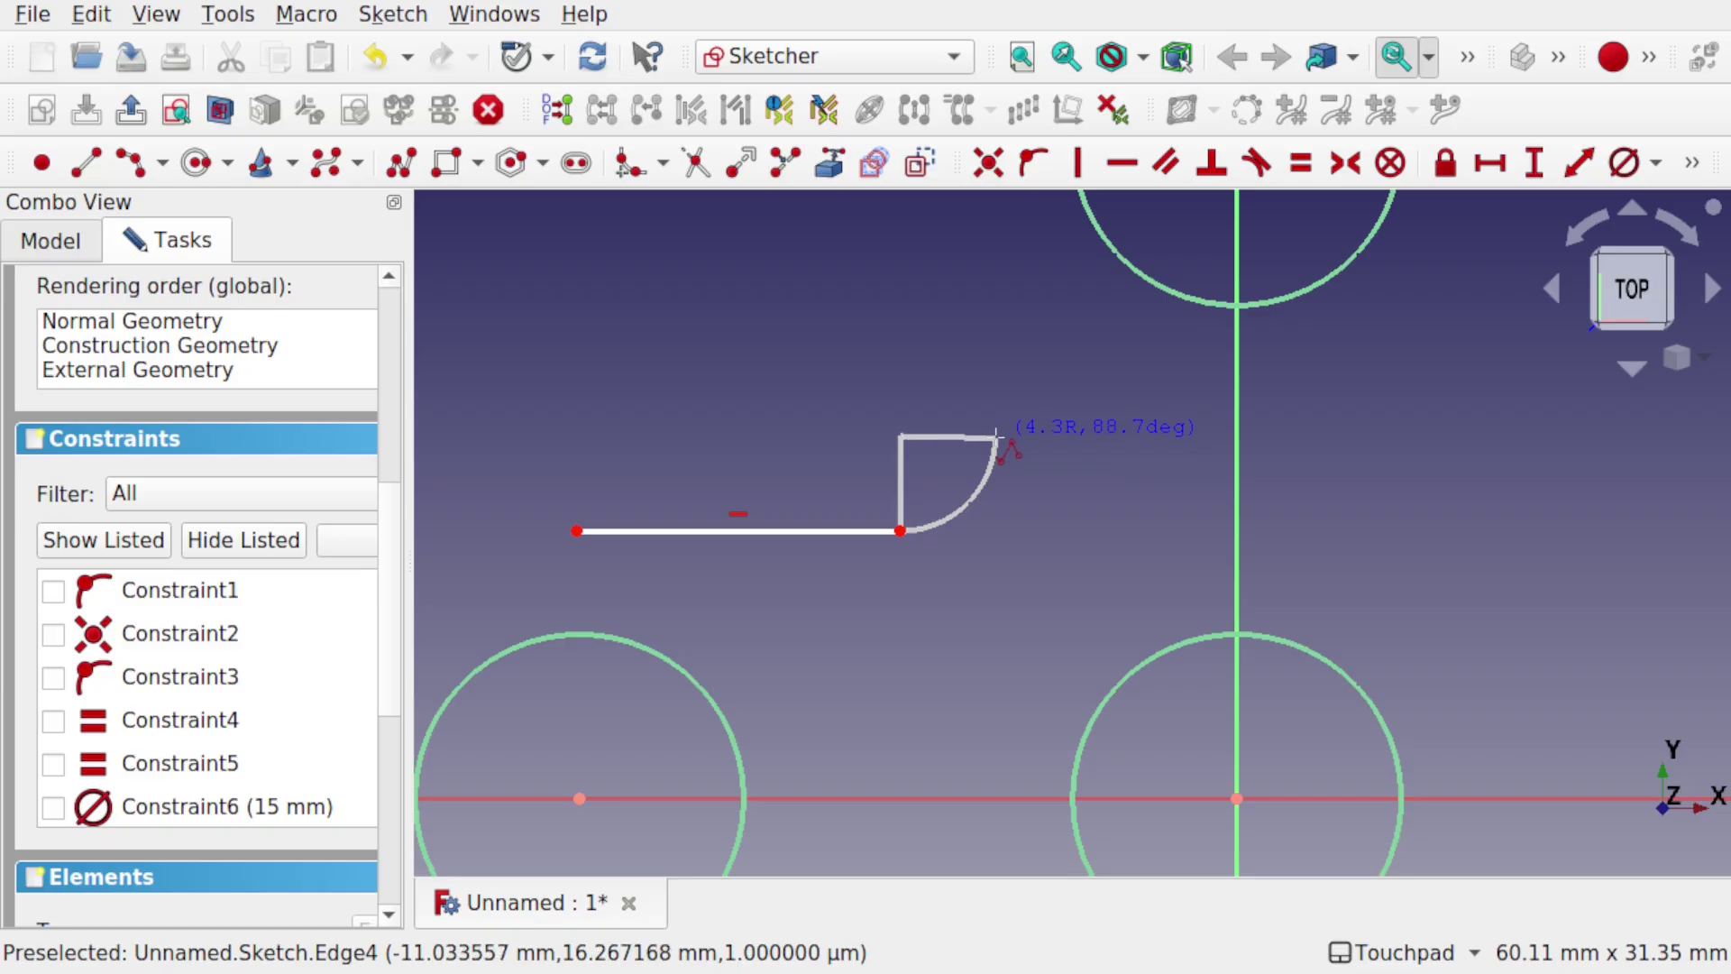
pyautogui.click(995, 438)
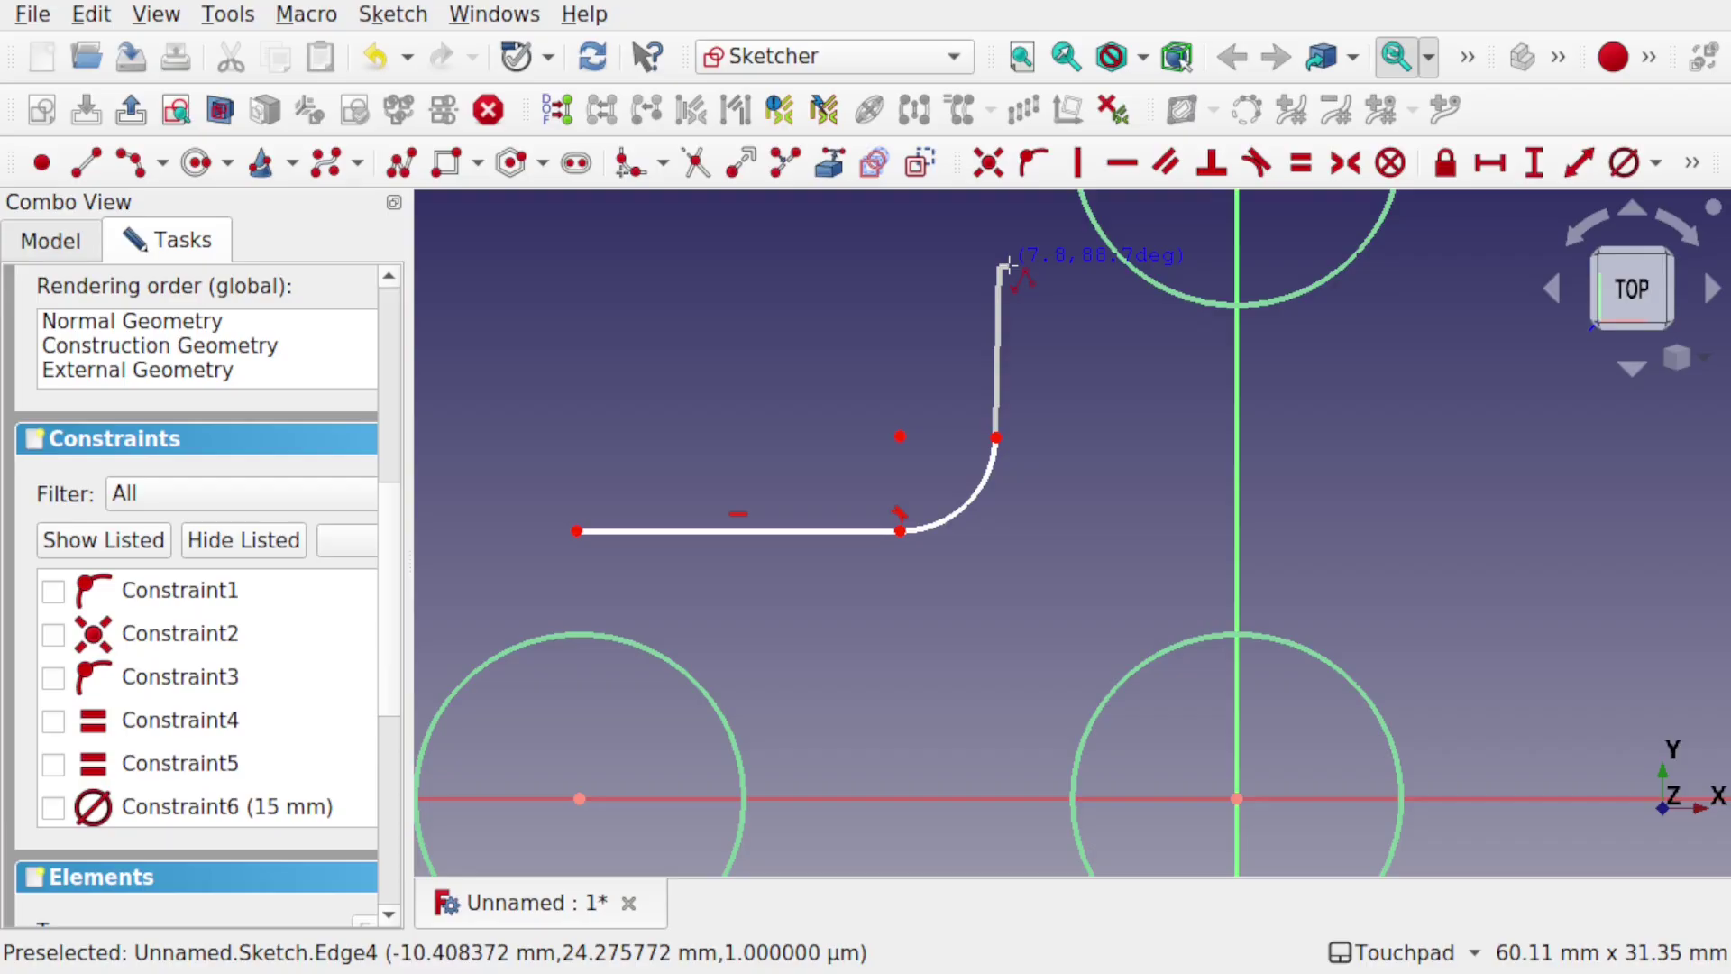
pyautogui.scroll(4, 1007, 264)
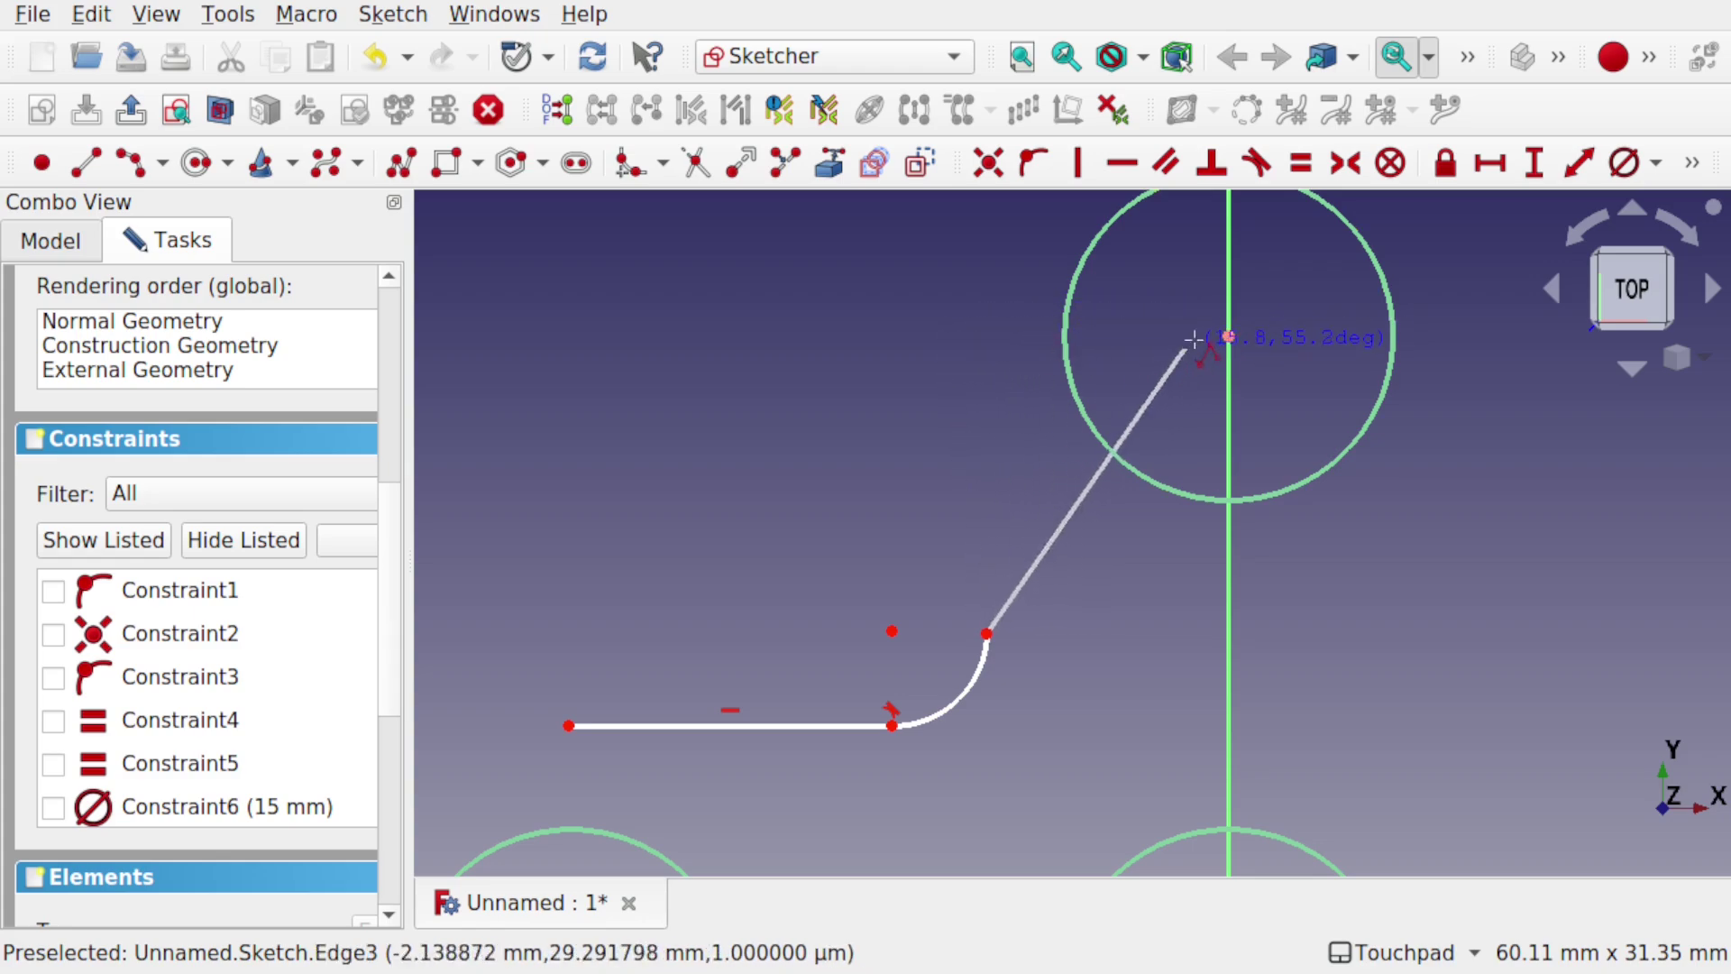
pyautogui.click(979, 333)
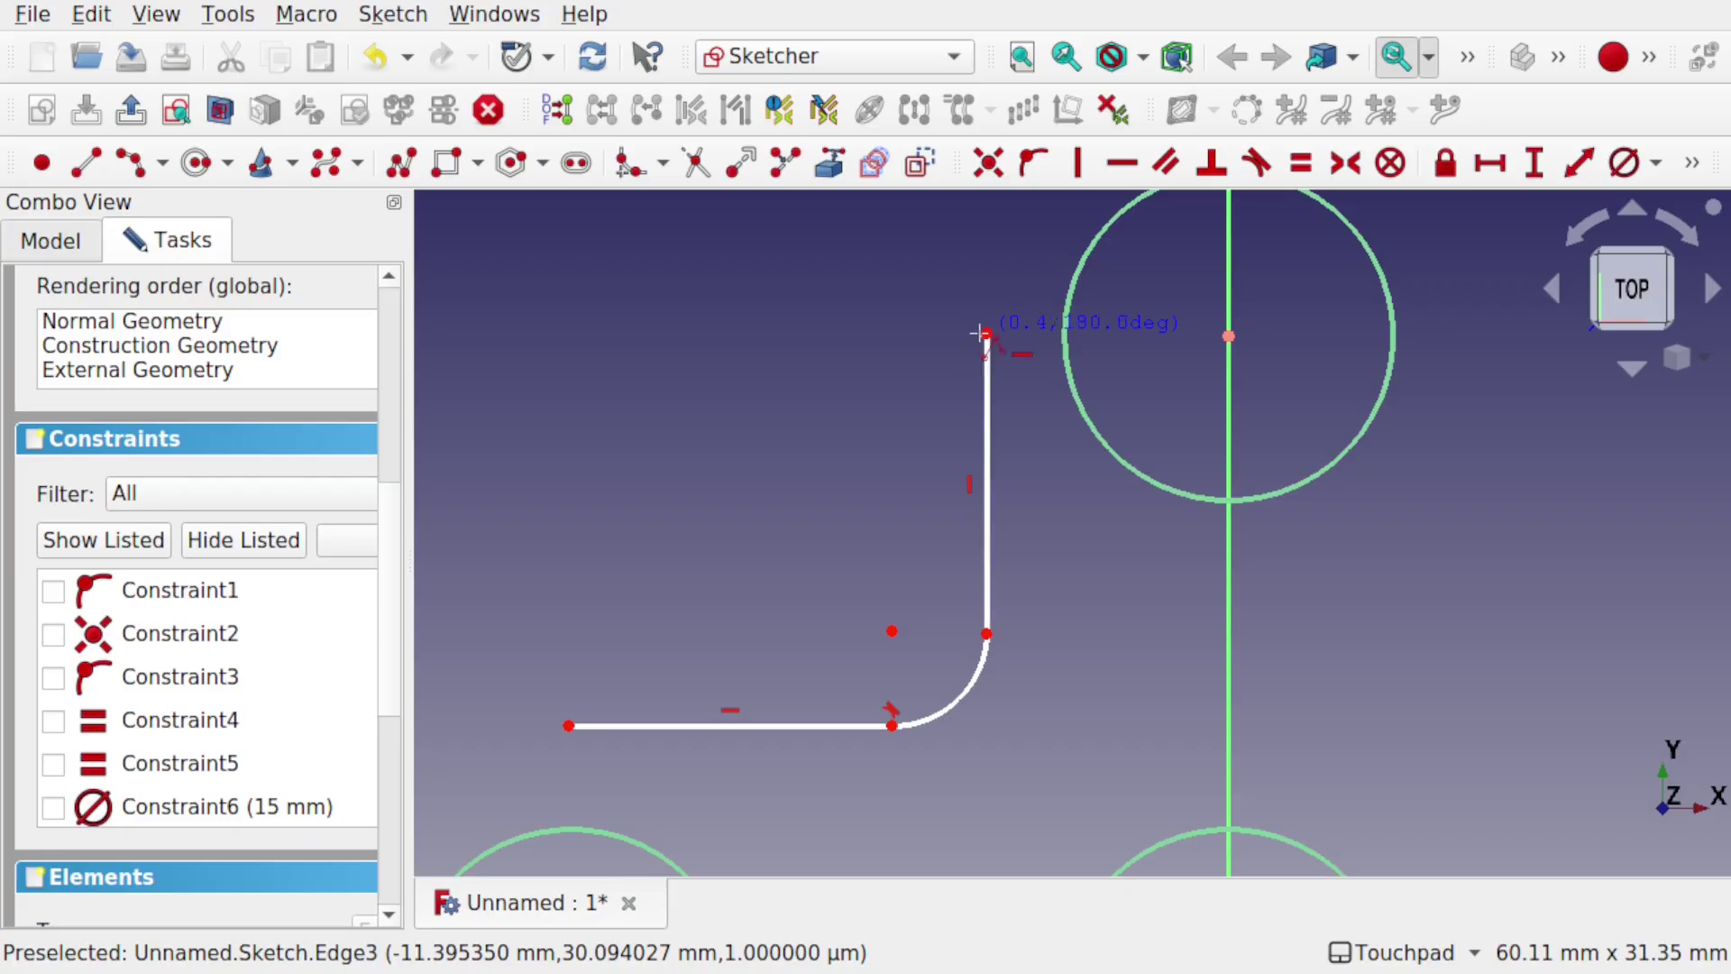
pyautogui.press('shift')
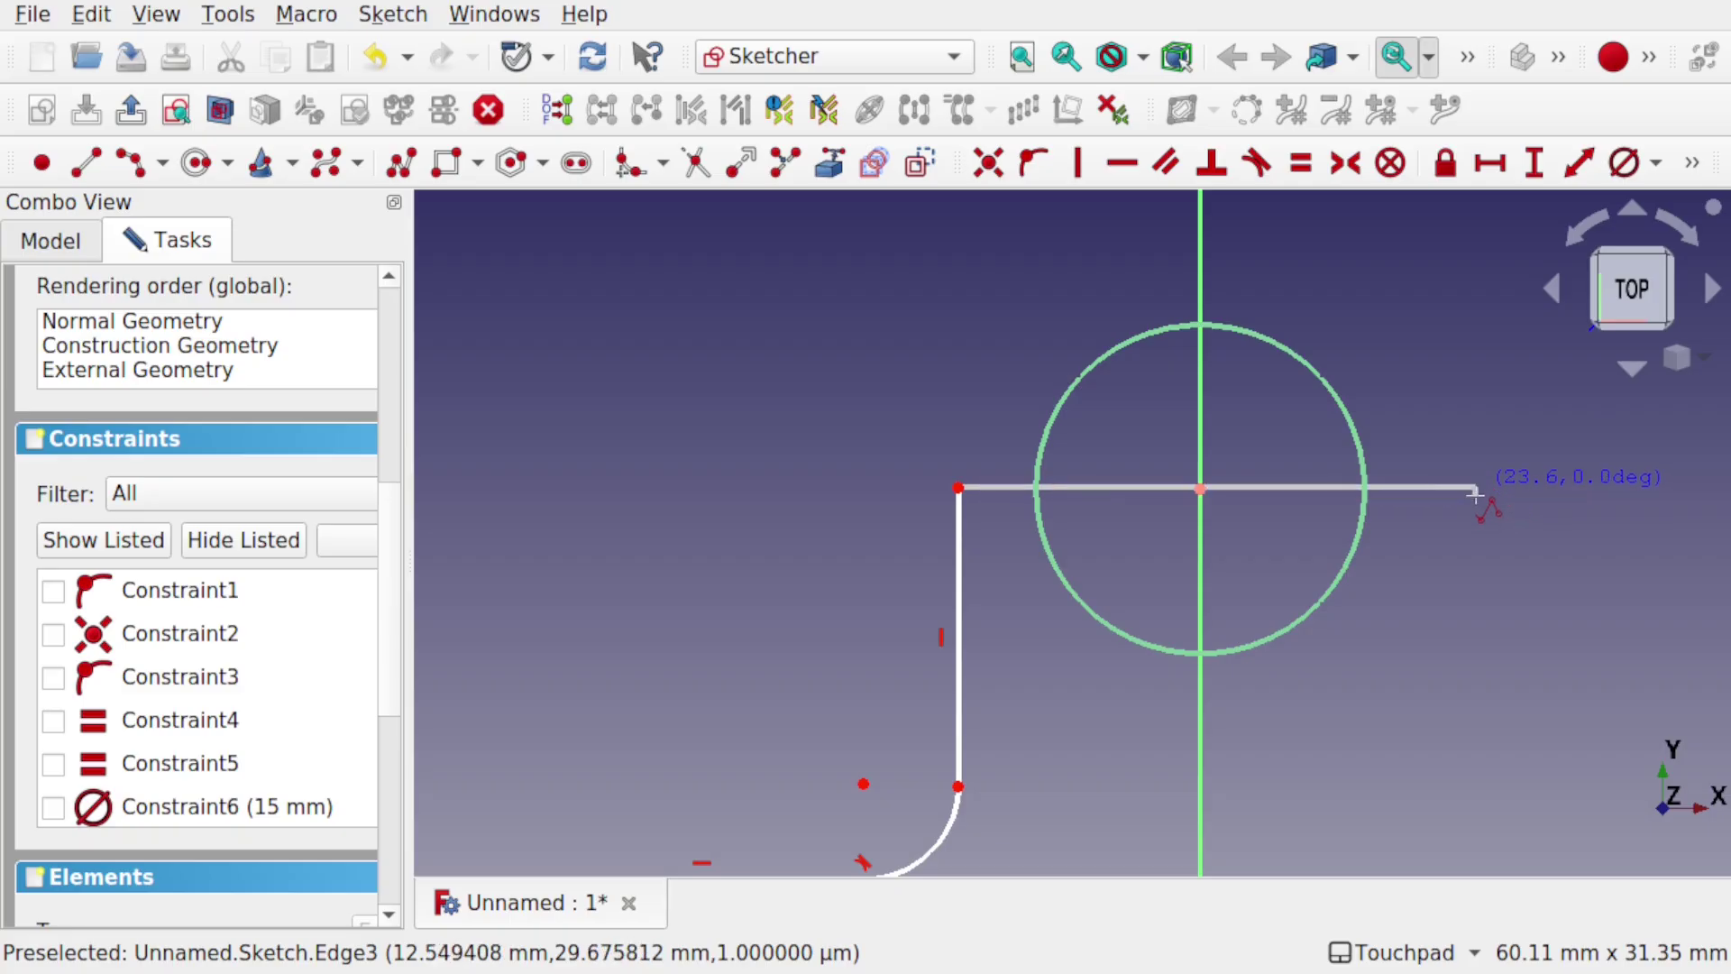
# Add an arc over the top circle, a right edge down to the horizontal axis, and a lower-right tangent arc.
pyautogui.press('m')
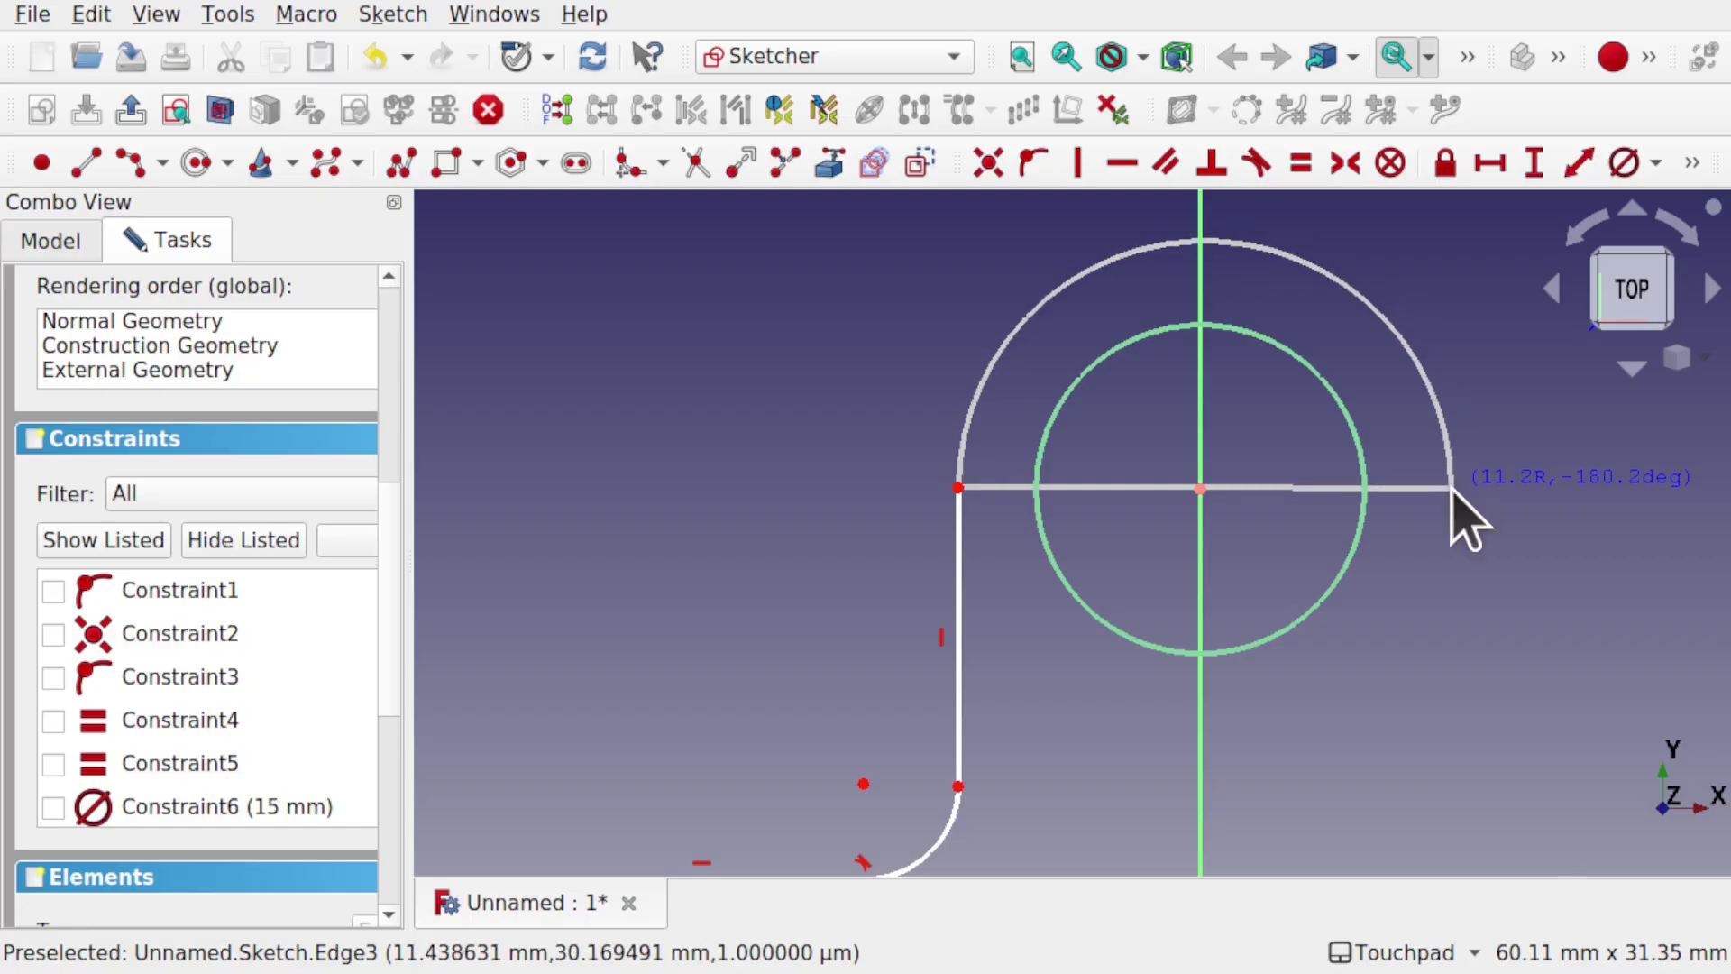
pyautogui.click(1451, 489)
pyautogui.scroll(-5, 1445, 748)
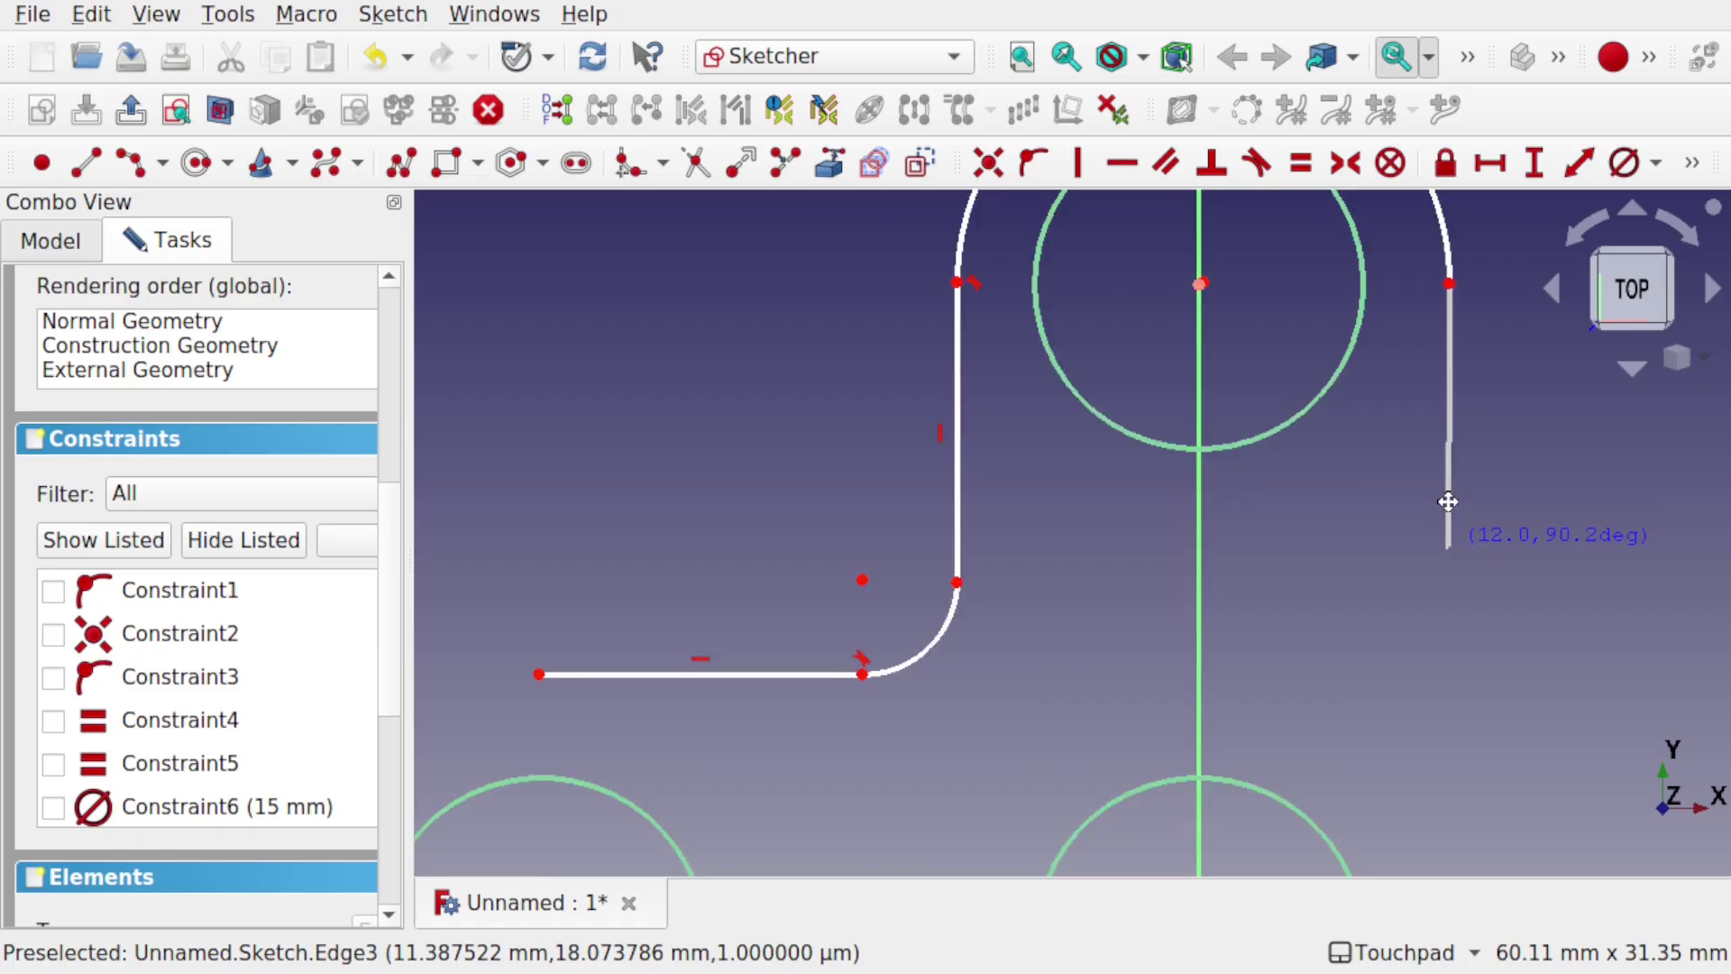
pyautogui.scroll(-3, 1444, 705)
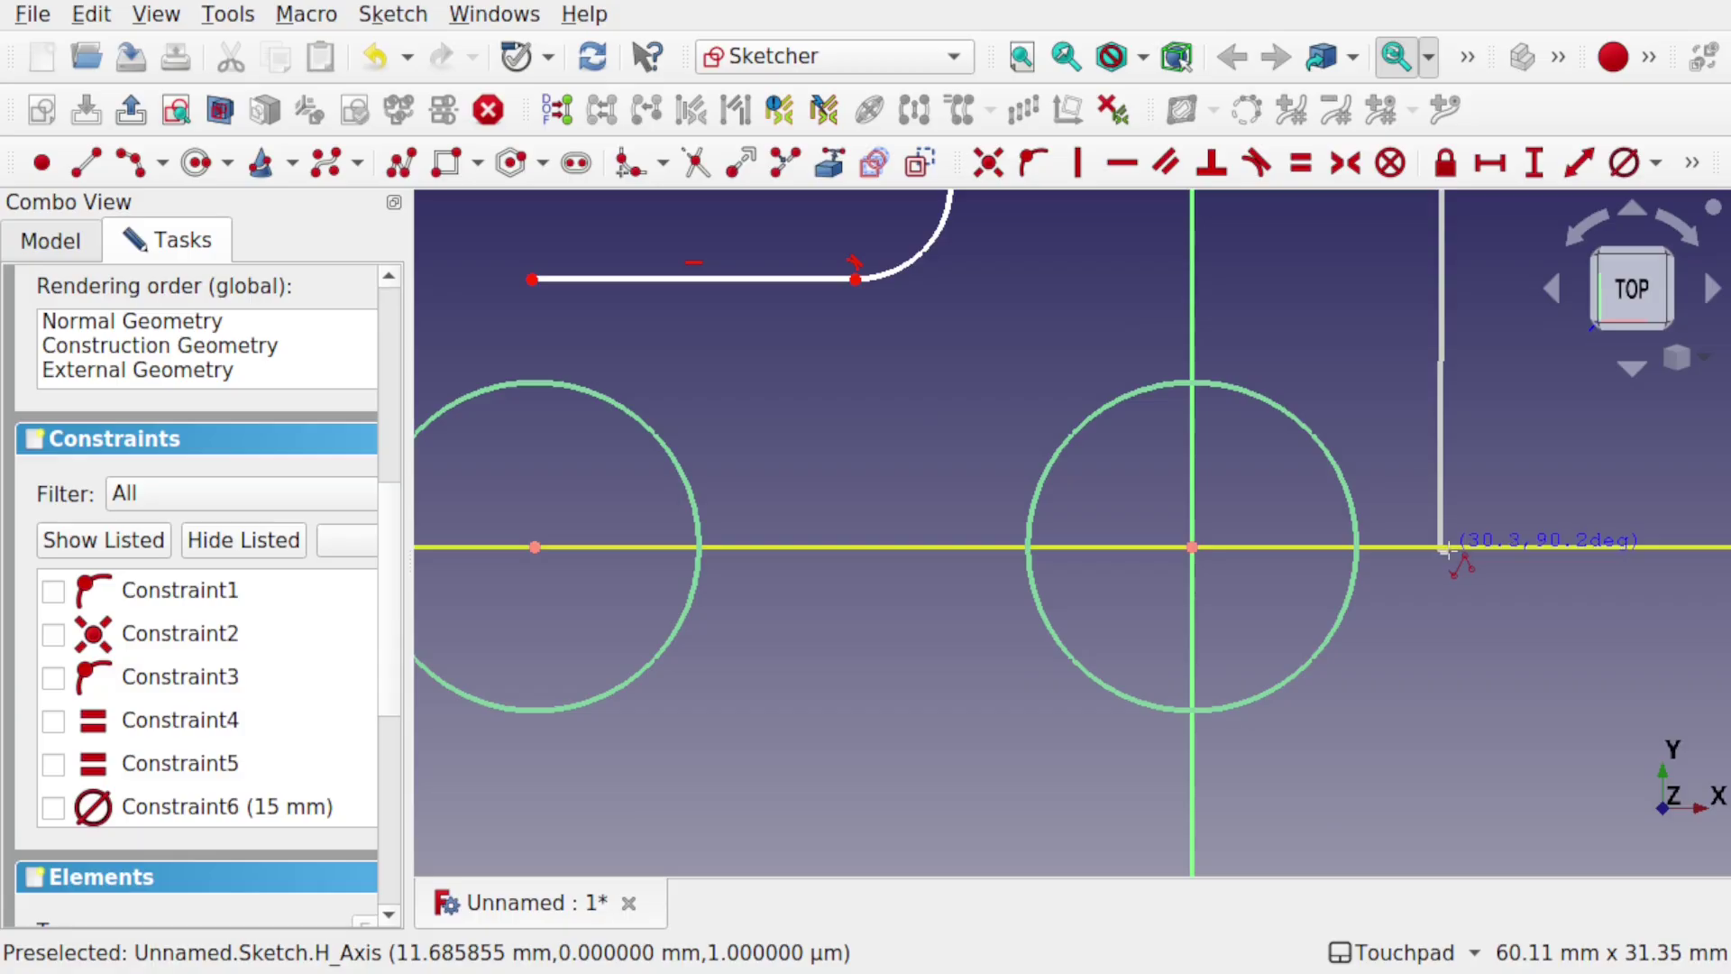
pyautogui.click(1440, 548)
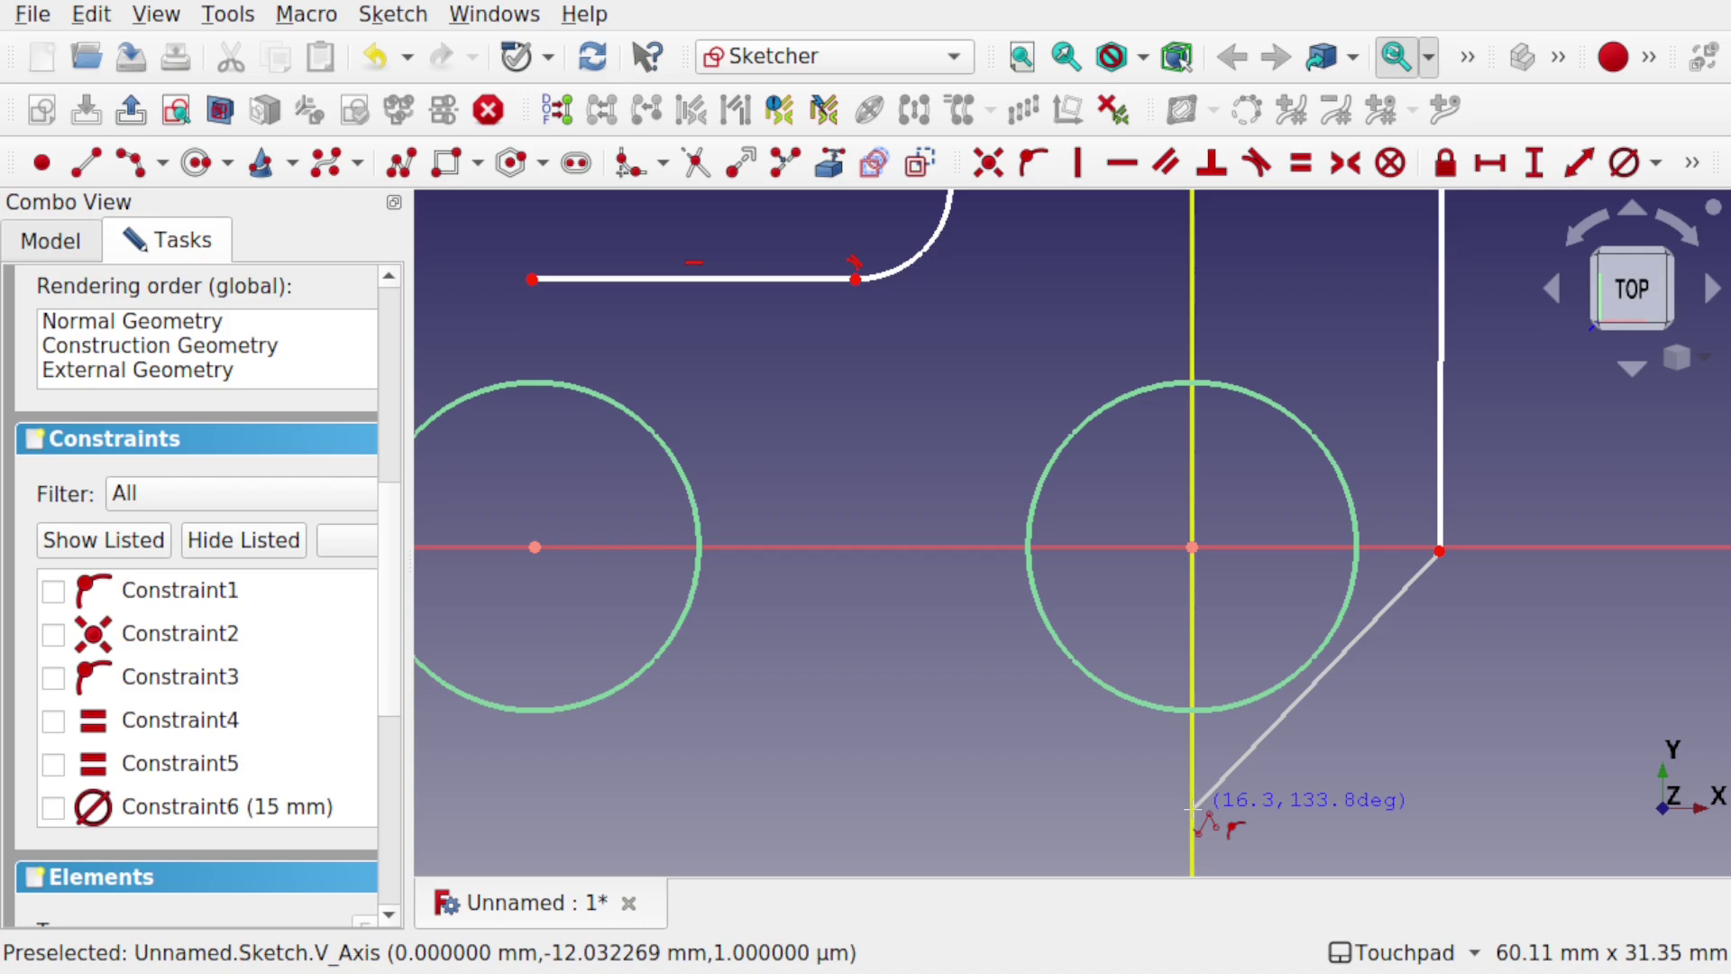
pyautogui.press('m')
pyautogui.press('m')
pyautogui.press('m')
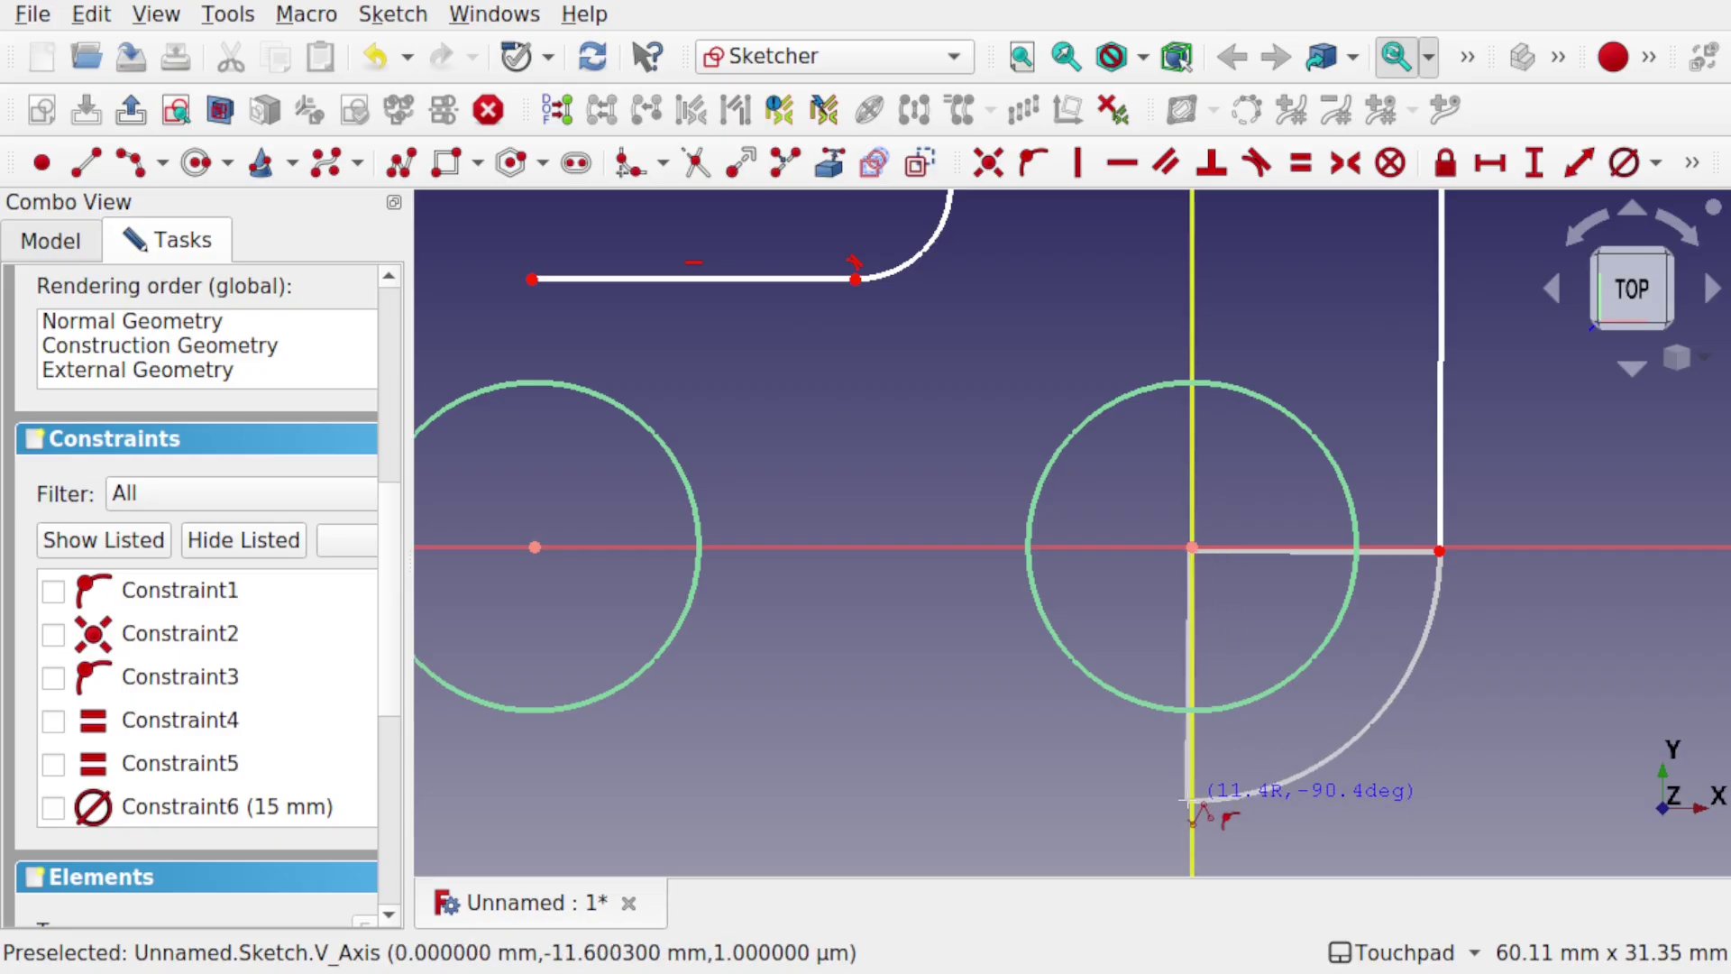
pyautogui.click(1190, 796)
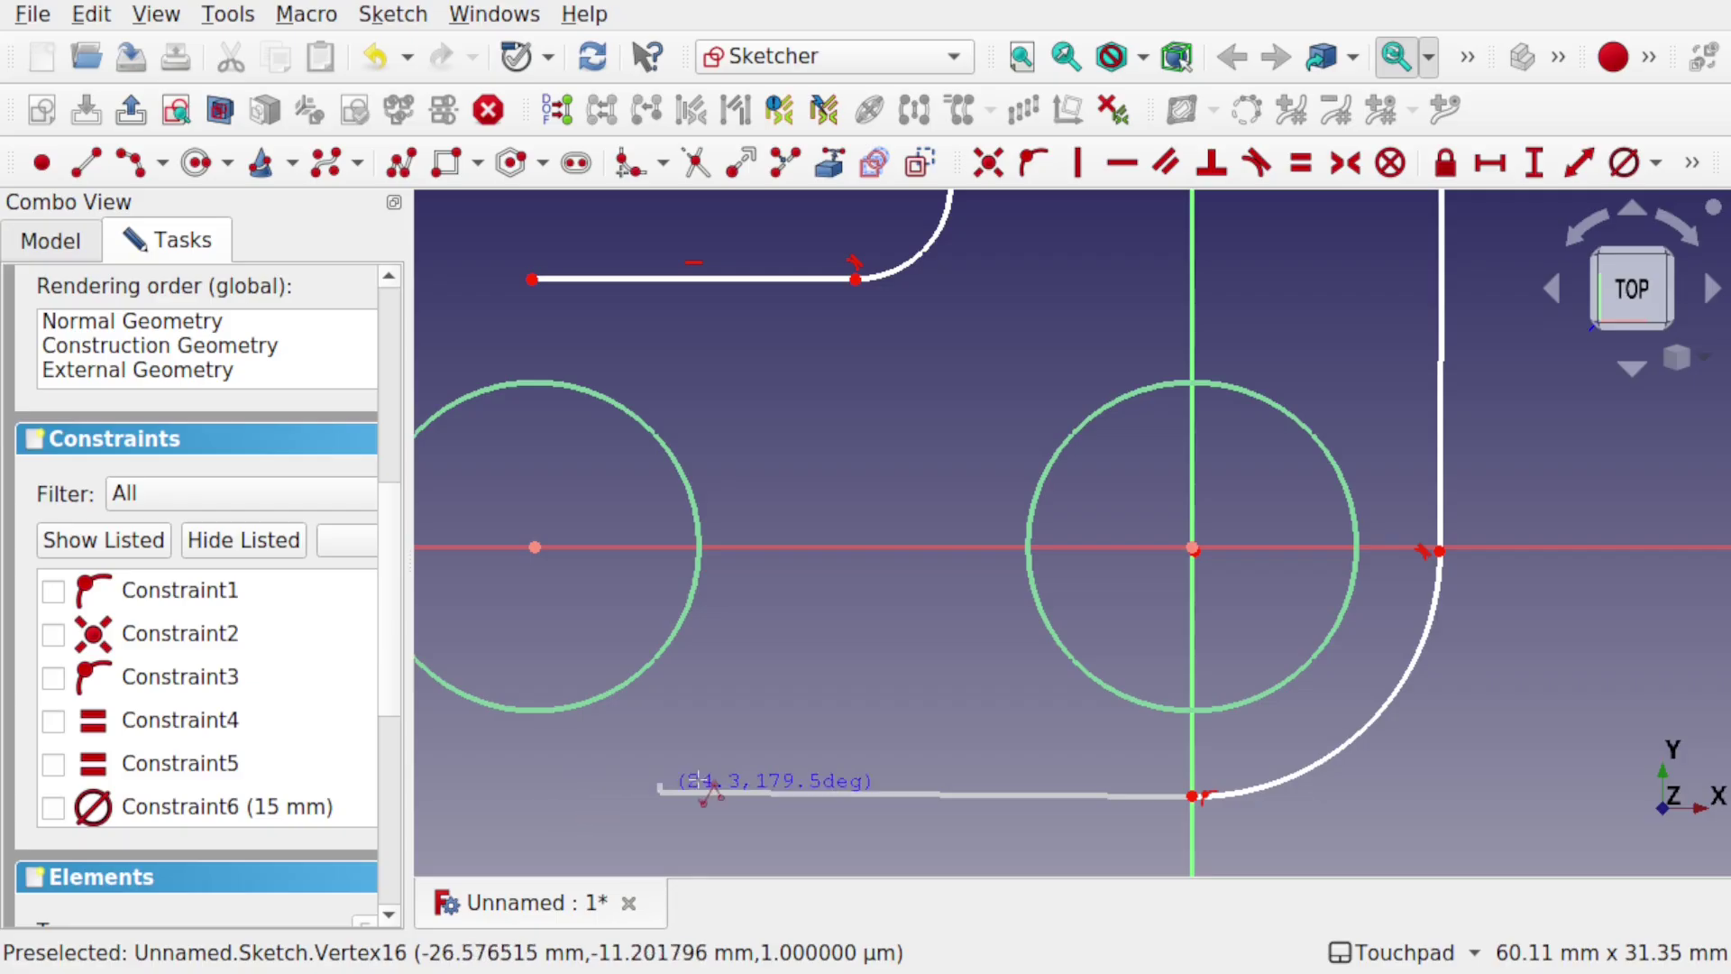
pyautogui.press('shift')
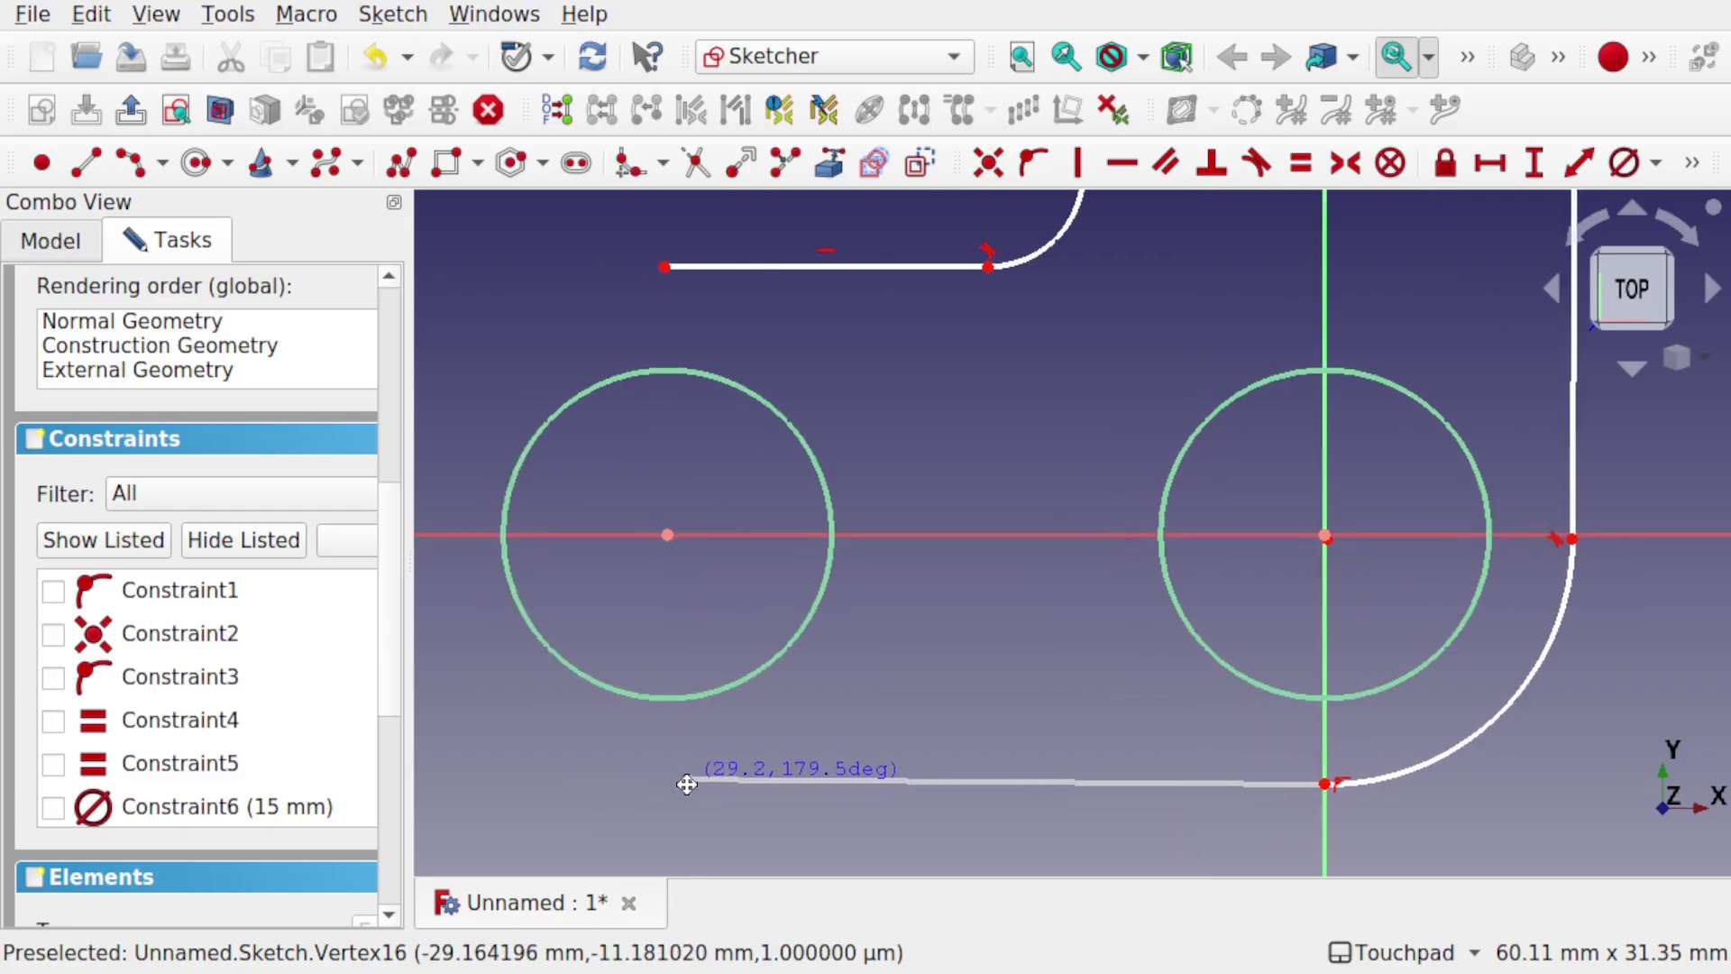
# Draw the straight bottom edge beneath the left circle and set the closing segment to tangent arc.
pyautogui.click(769, 795)
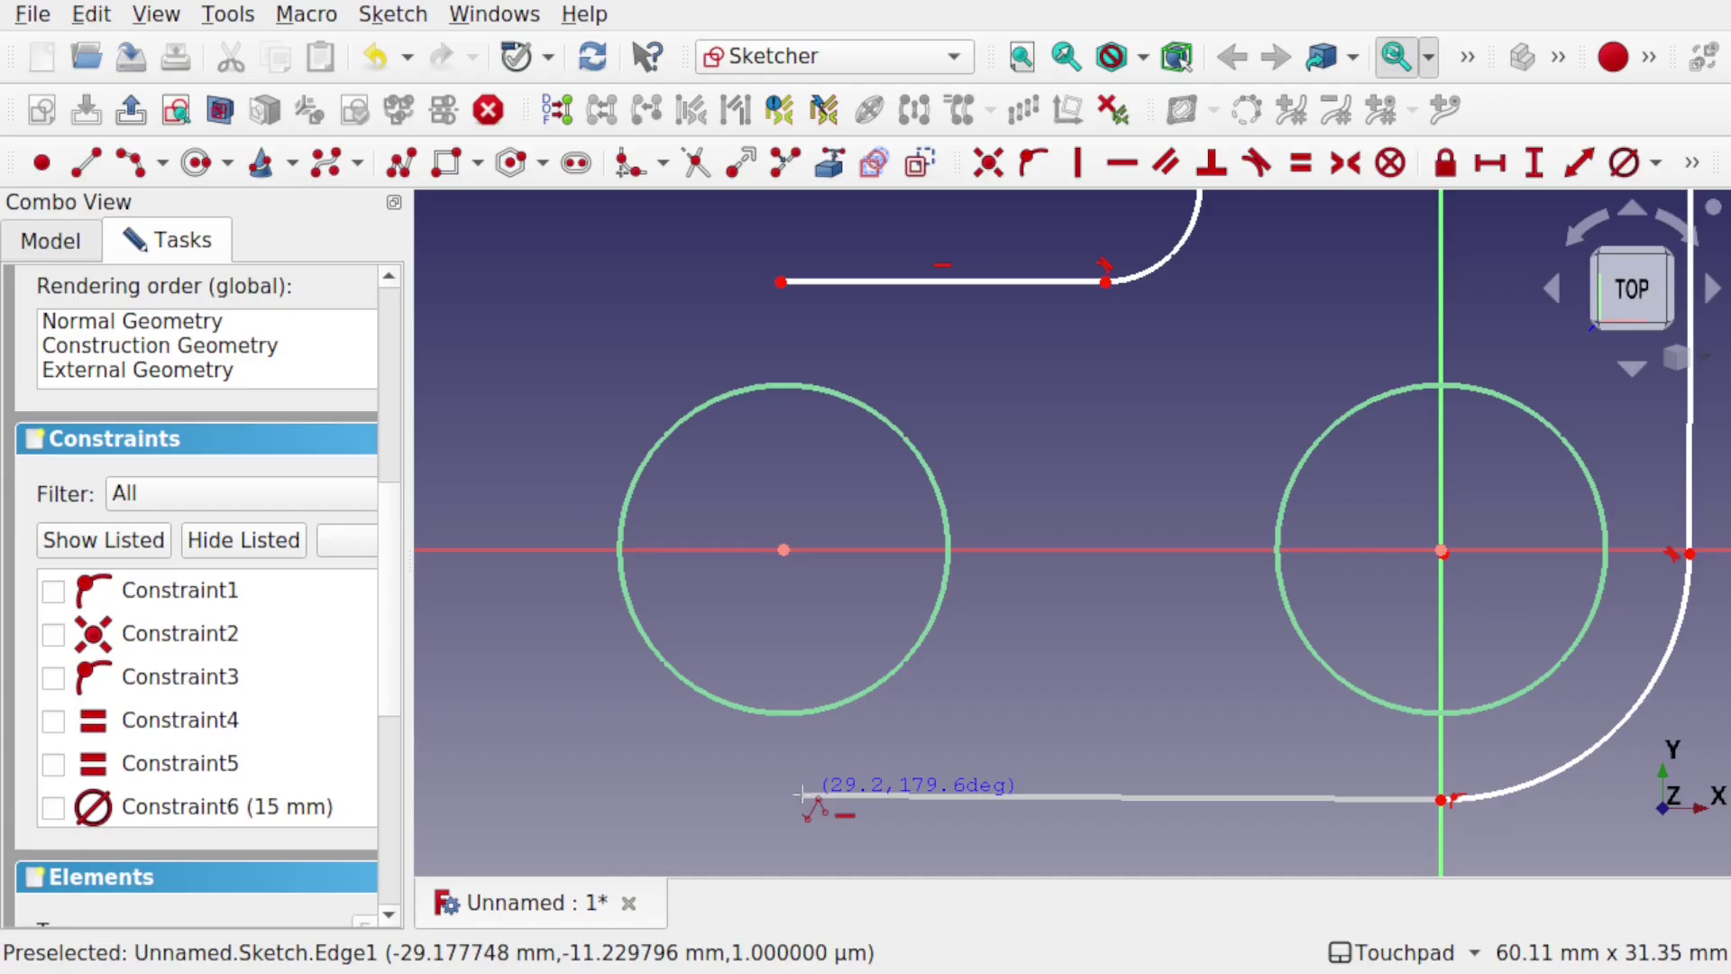
pyautogui.click(802, 794)
pyautogui.press('m')
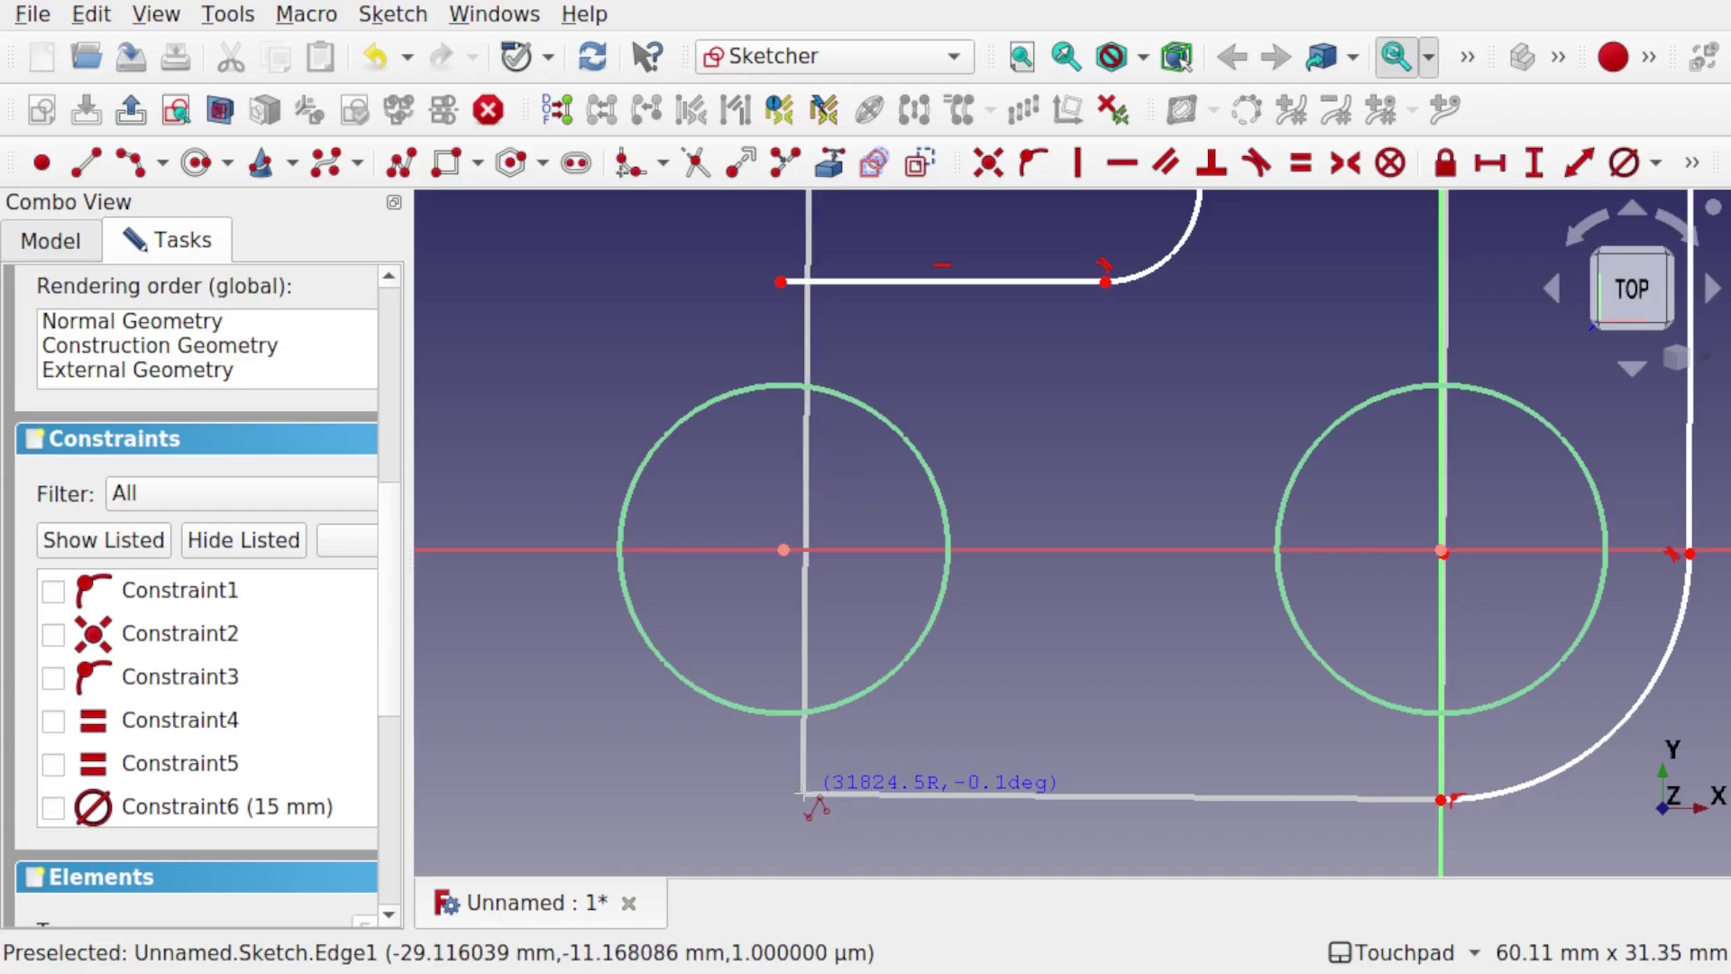
pyautogui.press('m')
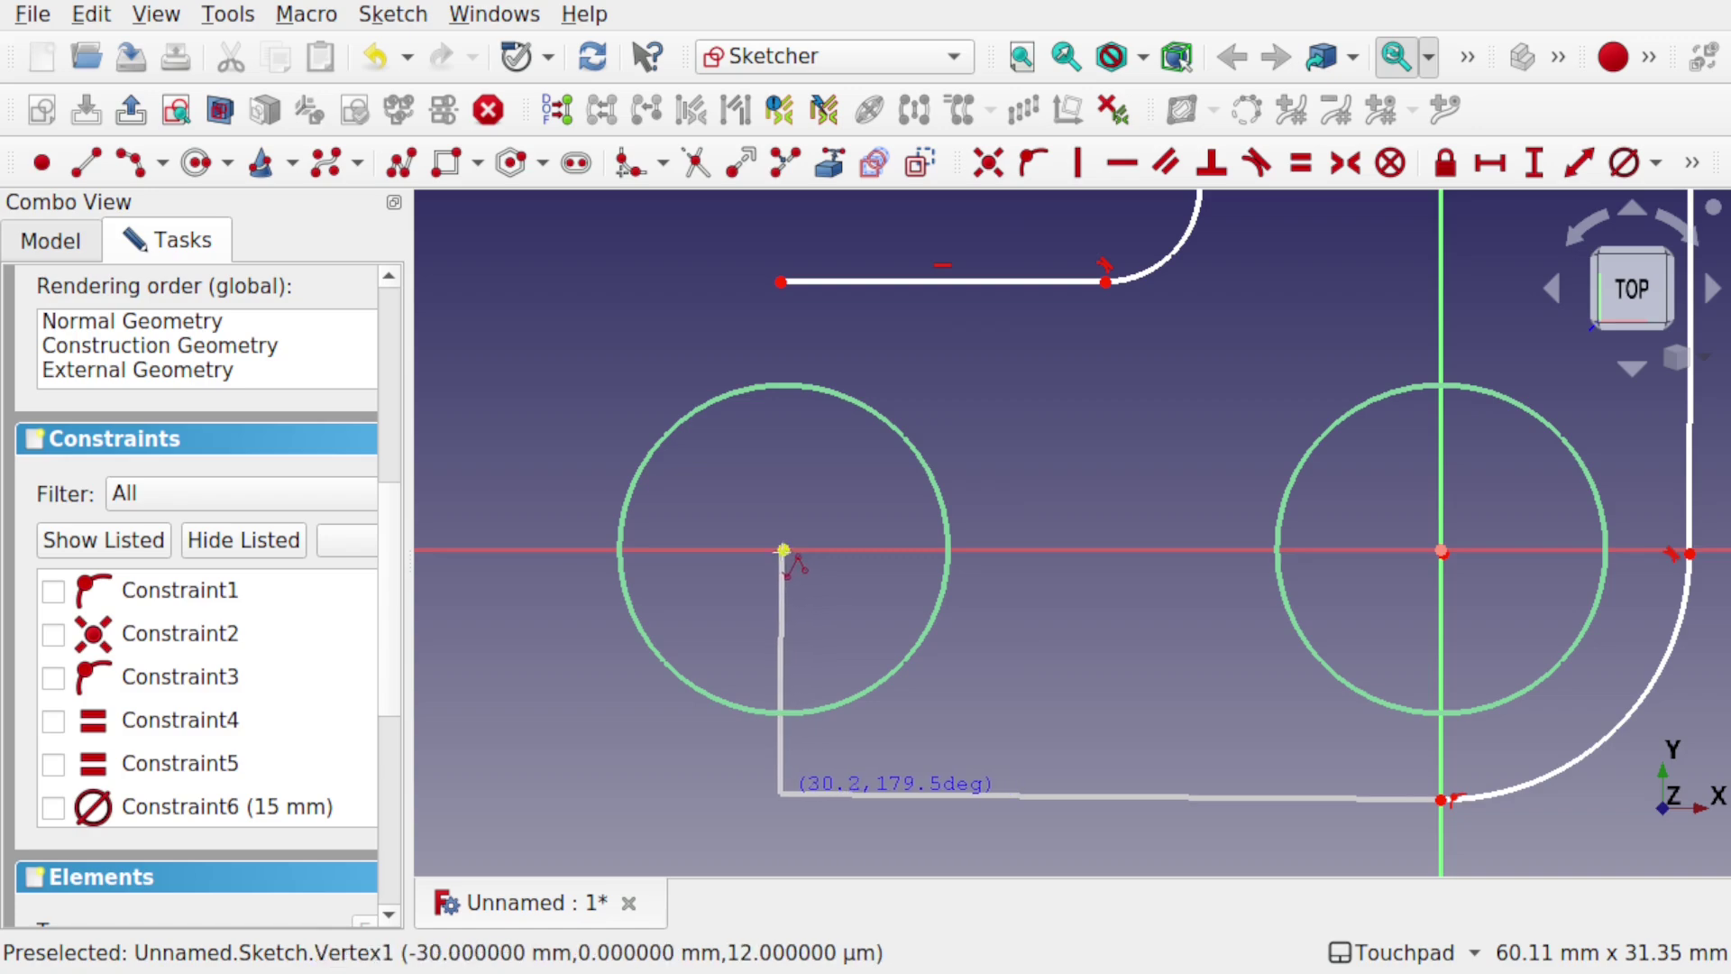
pyautogui.click(782, 550)
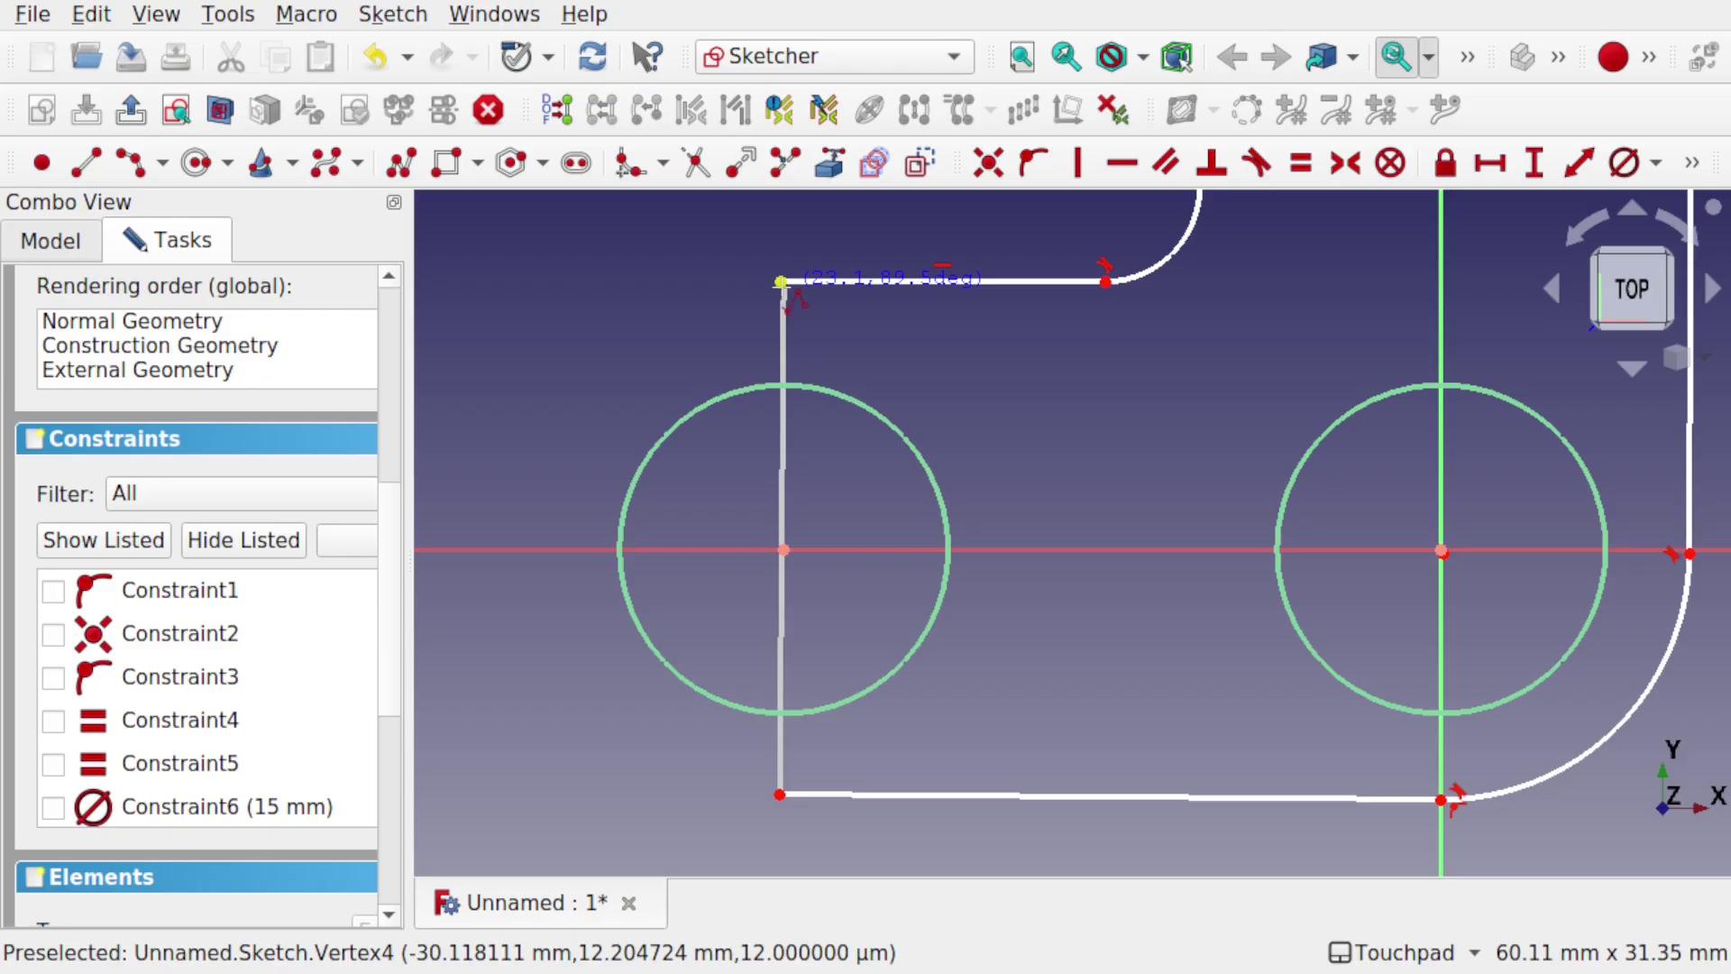
pyautogui.press('m')
pyautogui.press('m')
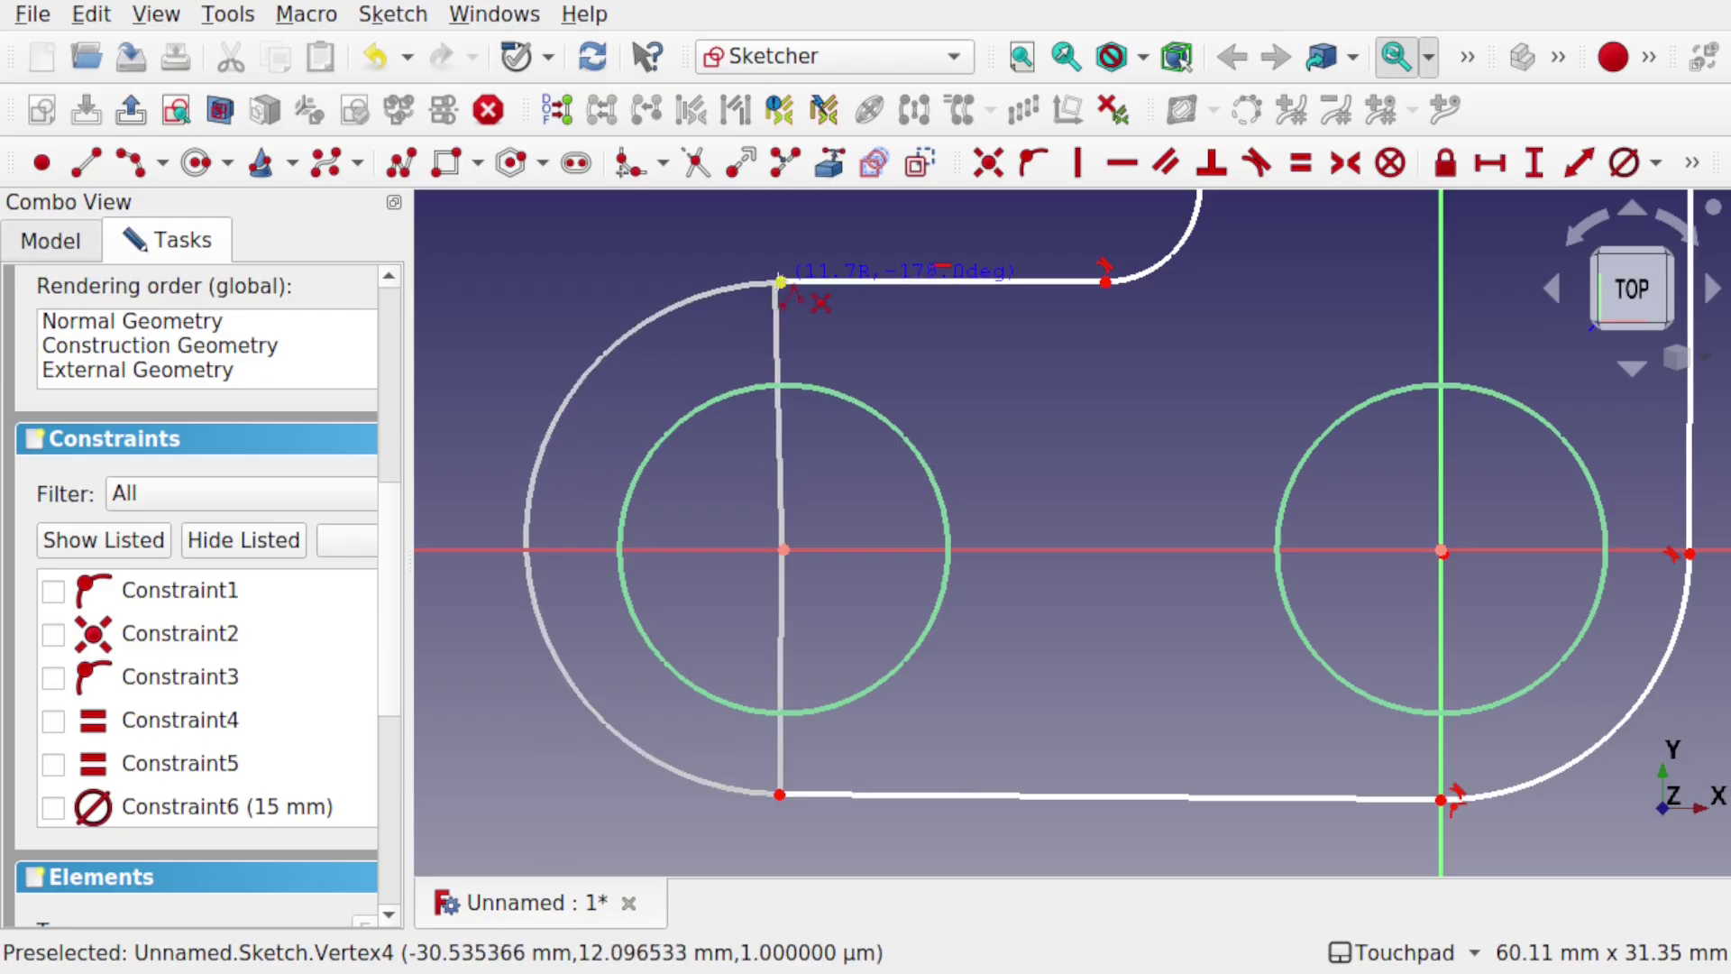
# Close the outline at the top-left corner; put the left centre on the horizontal axis and the lower-right centre at the origin.
pyautogui.click(781, 283)
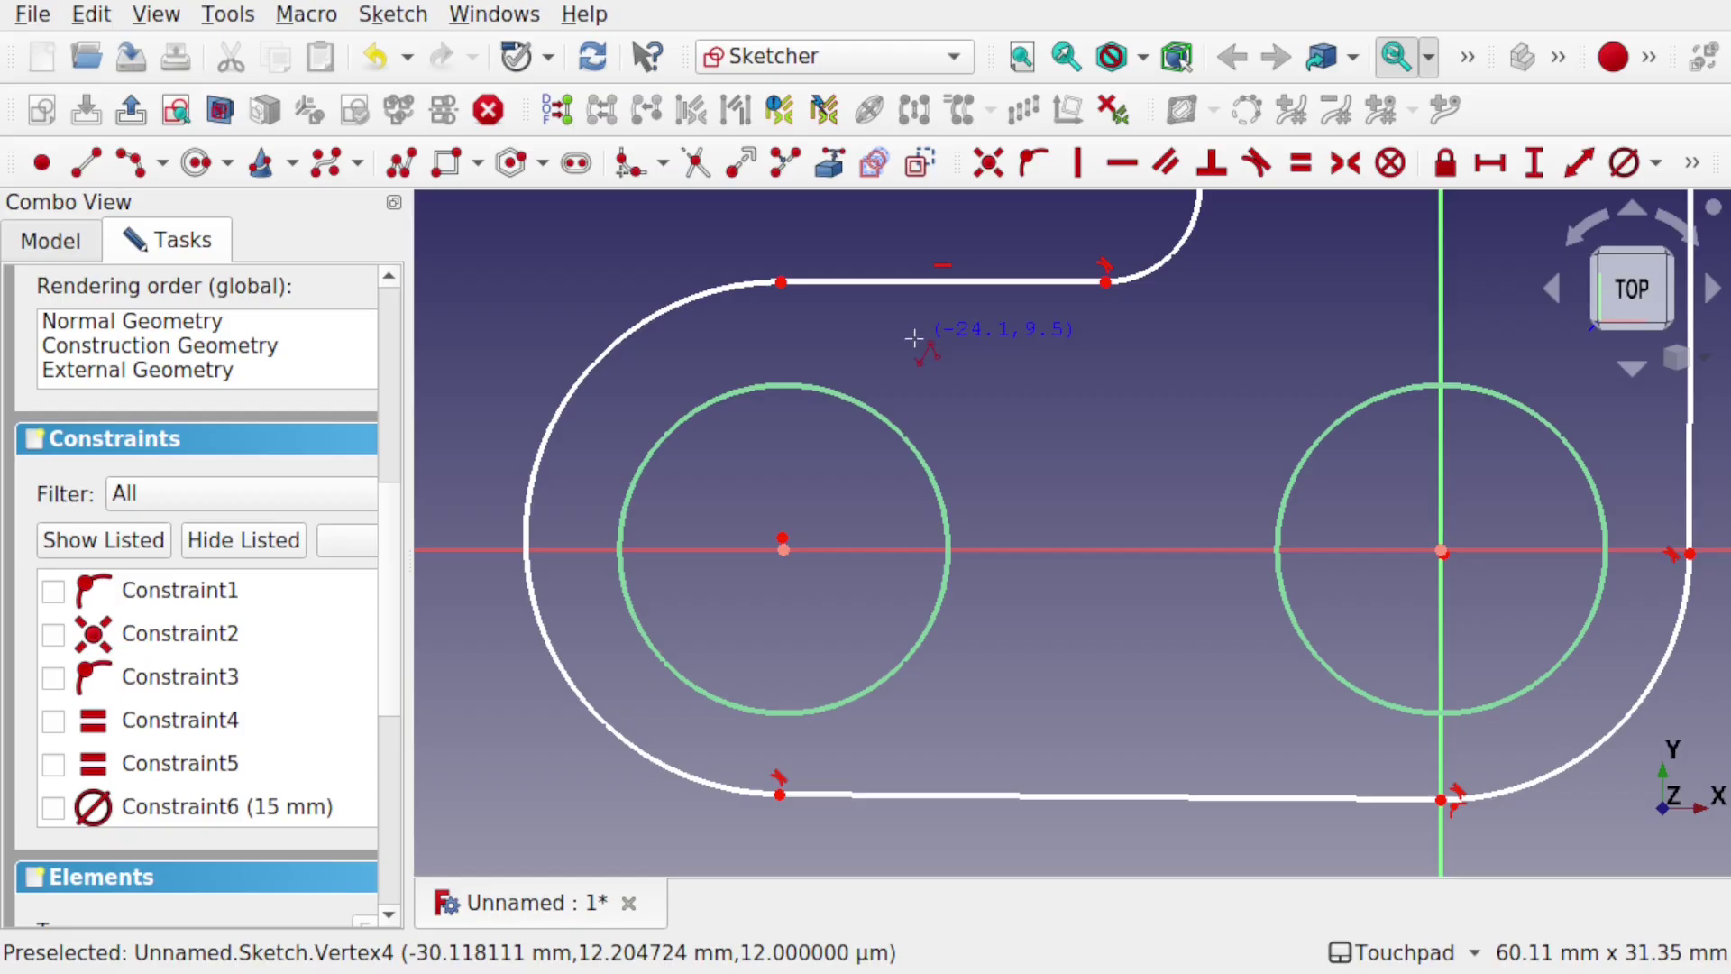
pyautogui.scroll(-1, 902, 364)
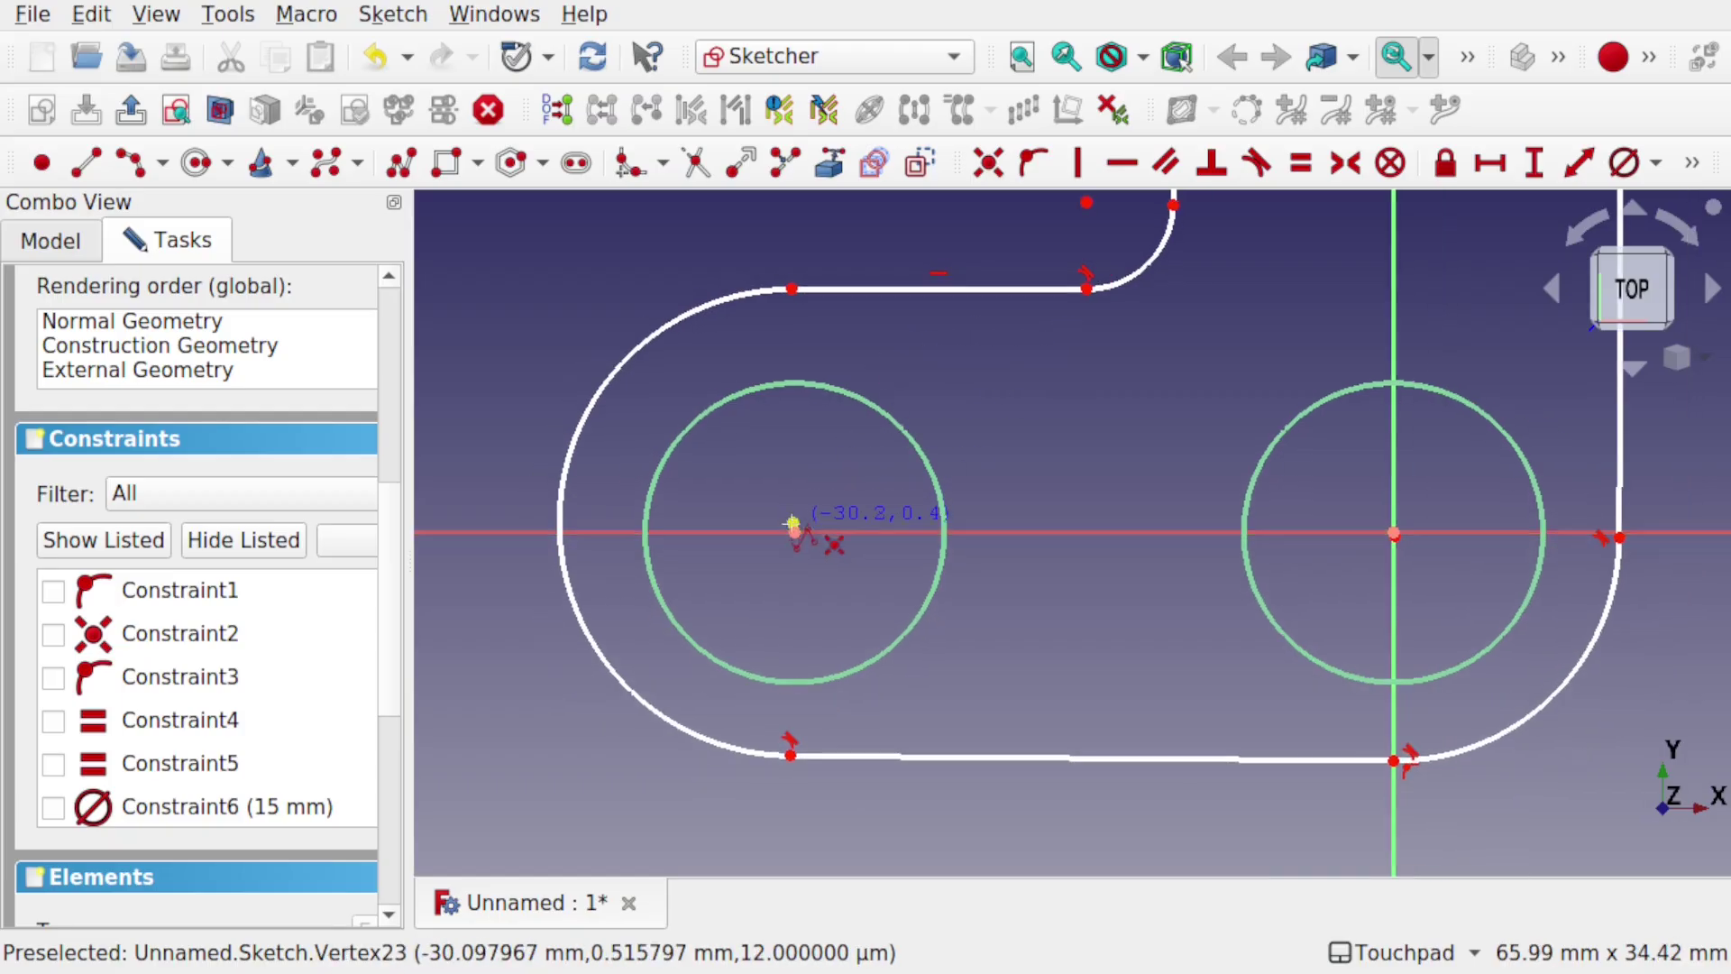
pyautogui.moveTo(759, 497); pyautogui.dragTo(822, 571)
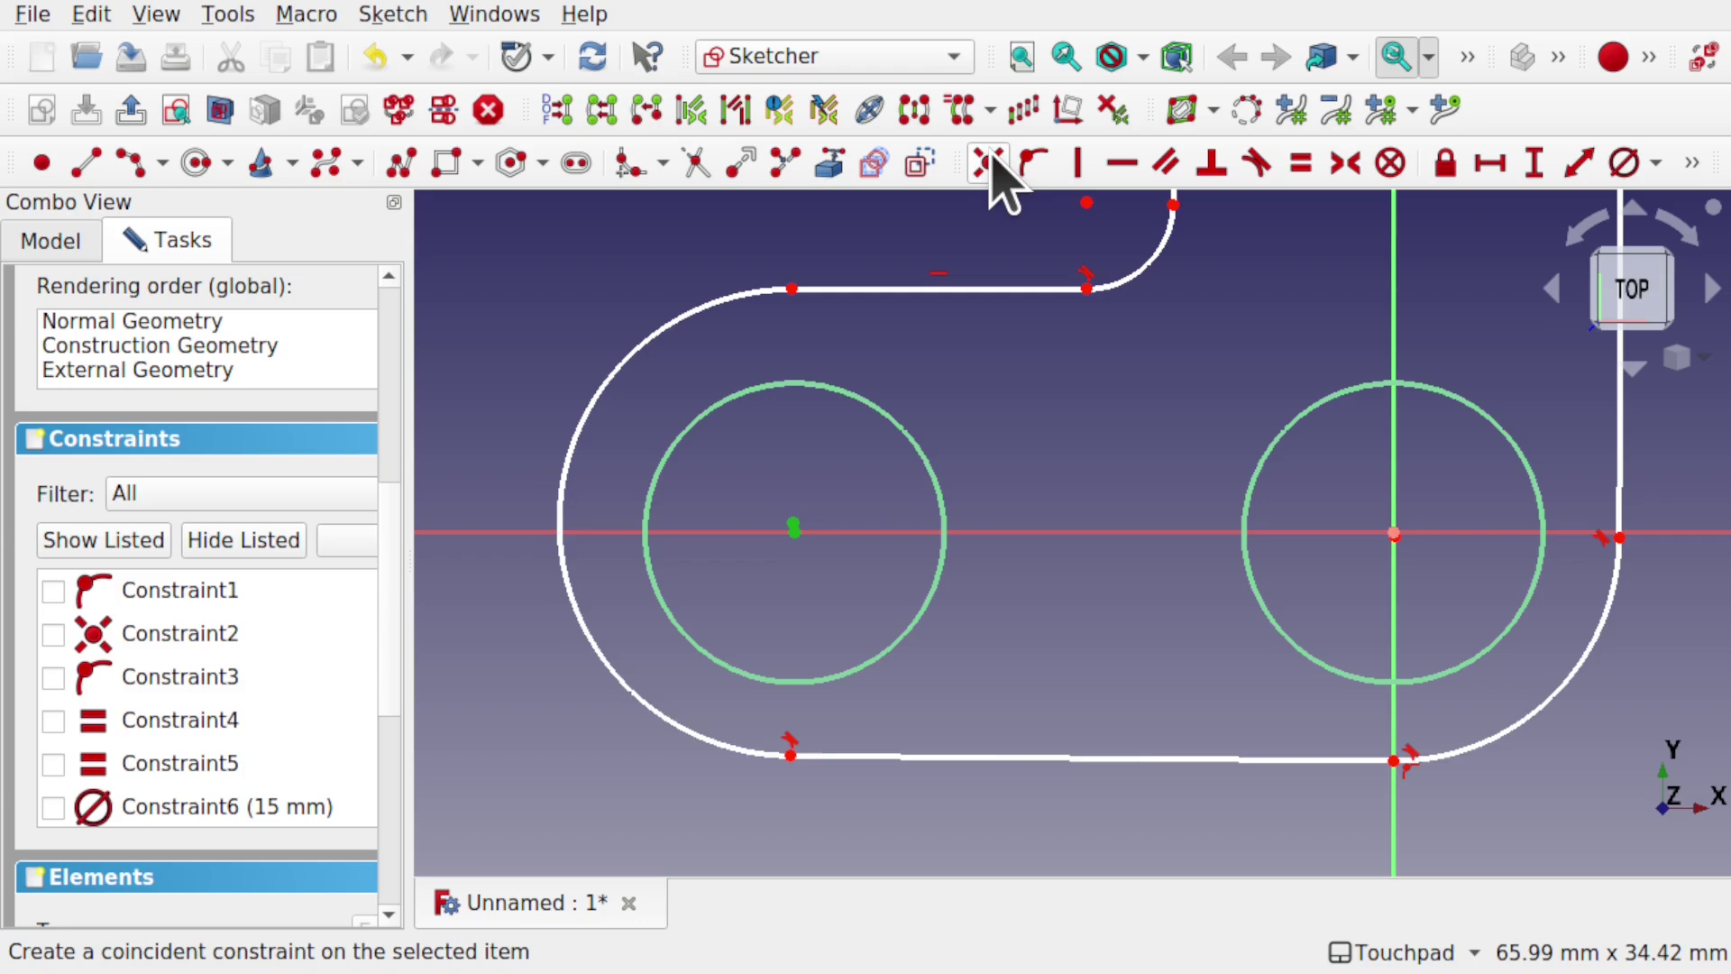
pyautogui.click(1033, 164)
pyautogui.moveTo(1343, 479)
pyautogui.mouseDown()
pyautogui.moveTo(1448, 587)
pyautogui.moveTo(1413, 541)
pyautogui.mouseUp()
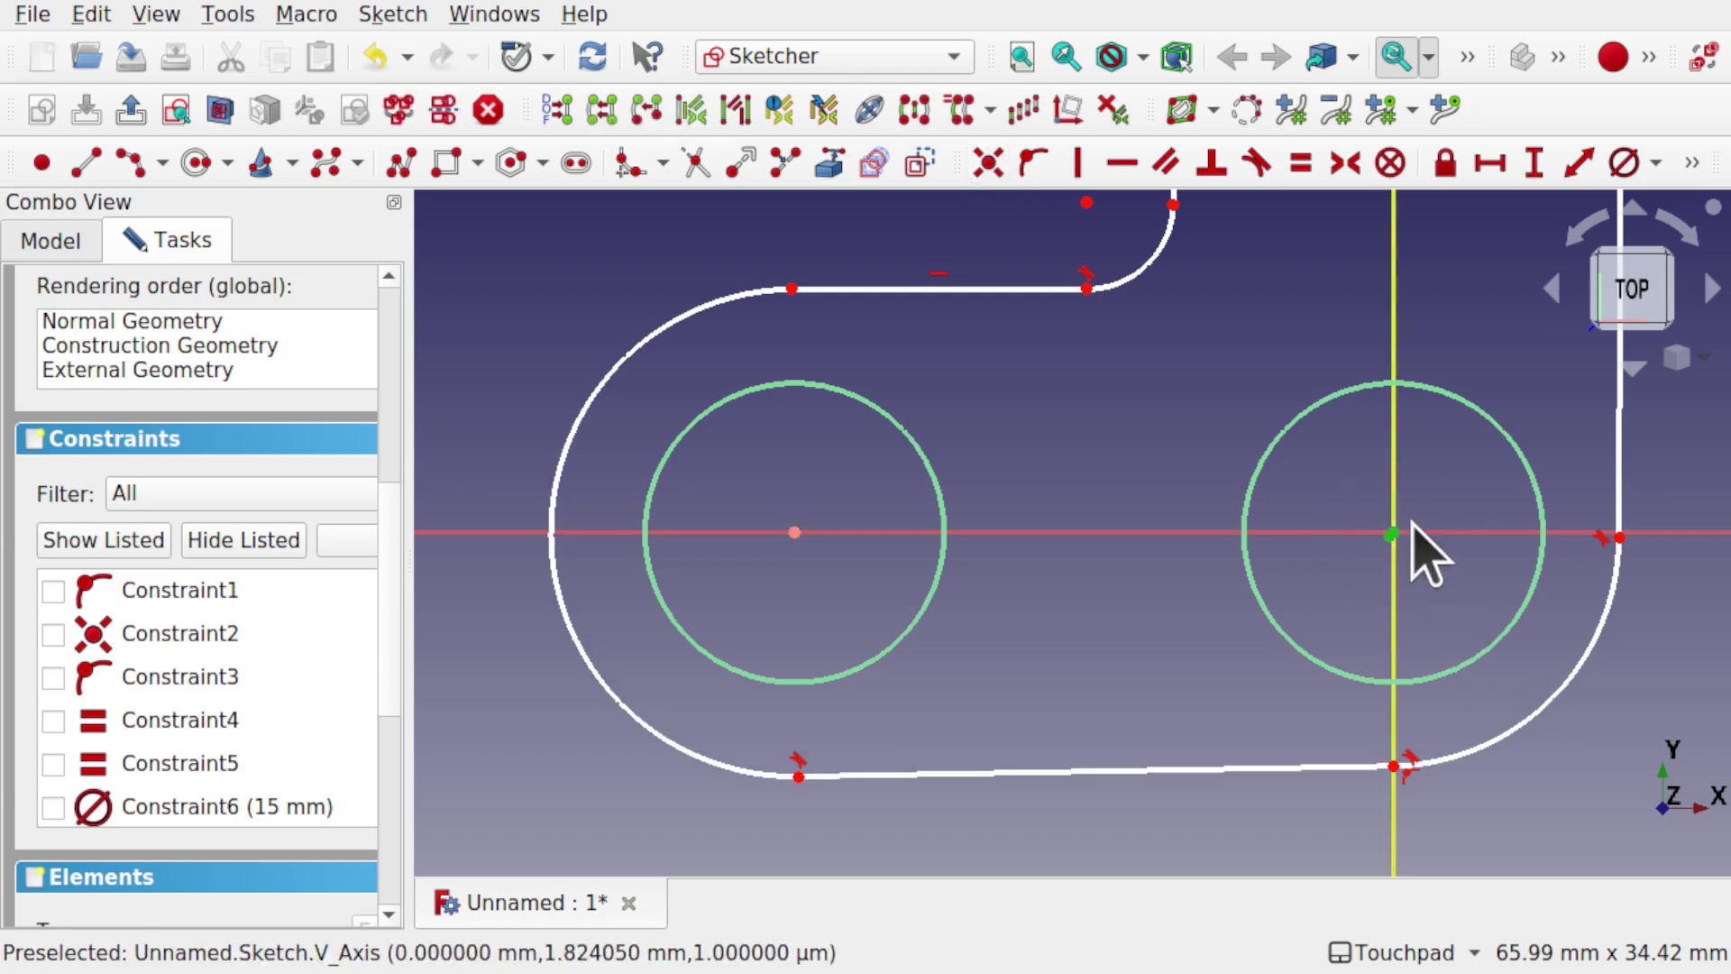
pyautogui.click(988, 165)
# Place the top circle's centre on the vertical axis and make the right side edge vertical.
pyautogui.scroll(-2, 1208, 356)
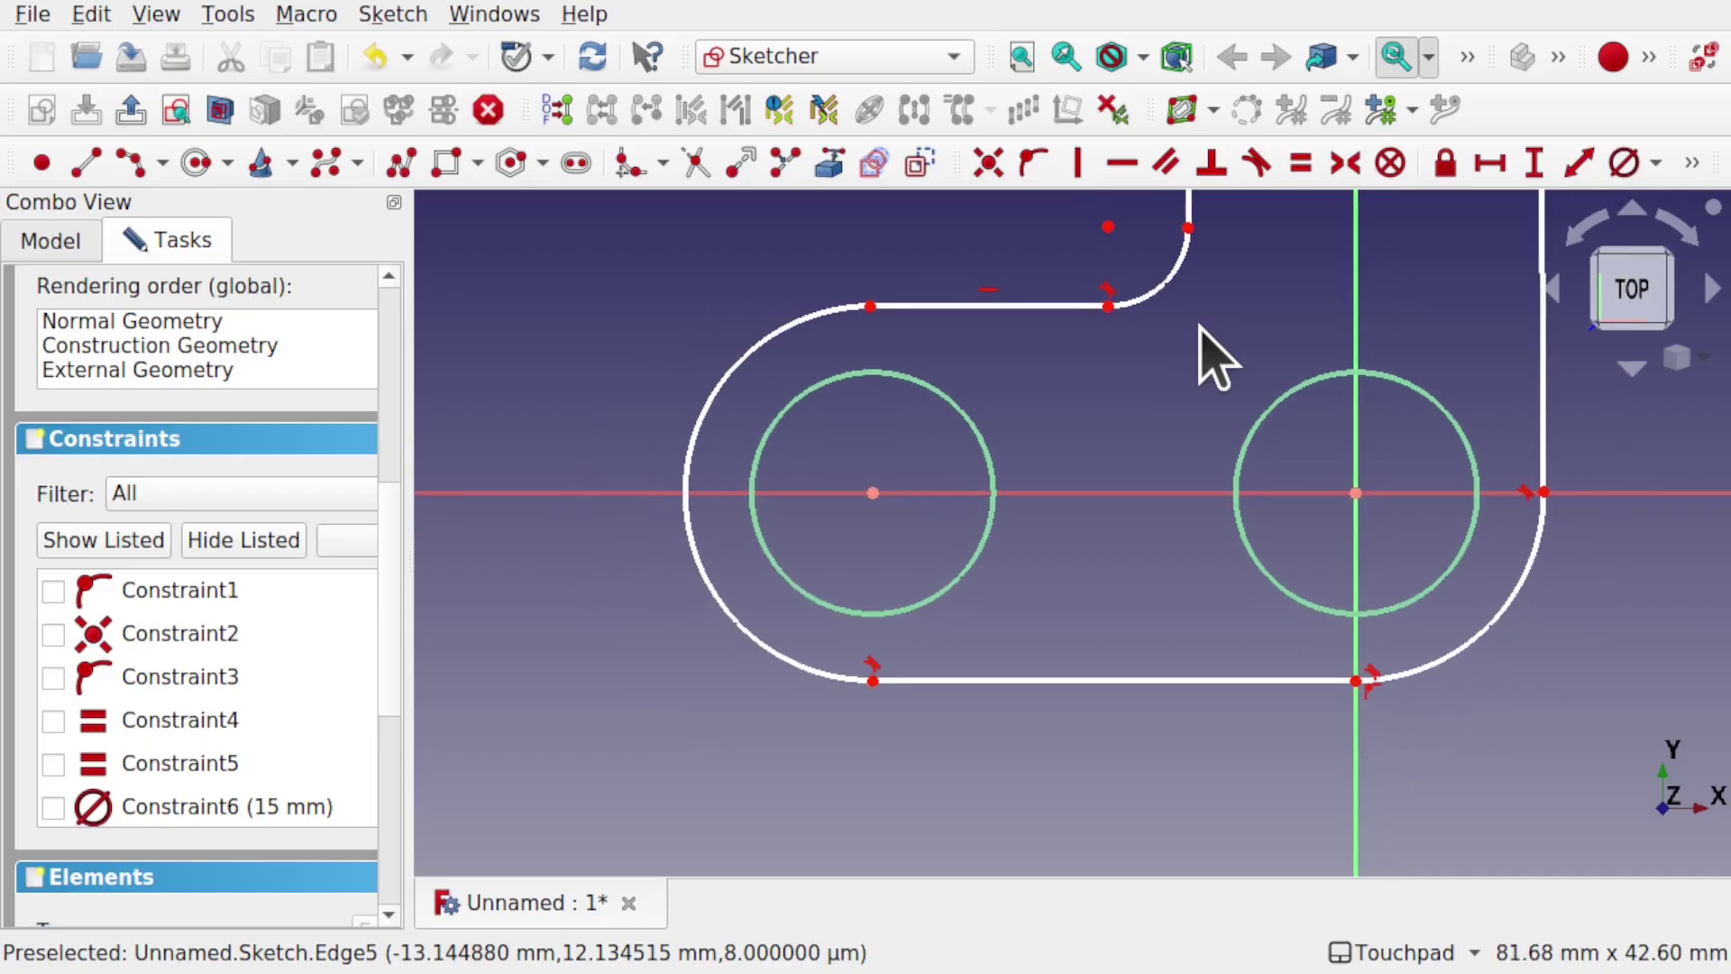
pyautogui.moveTo(1208, 356)
pyautogui.mouseDown(button='middle')
pyautogui.moveTo(1097, 568)
pyautogui.moveTo(1098, 618)
pyautogui.mouseUp(button='middle')
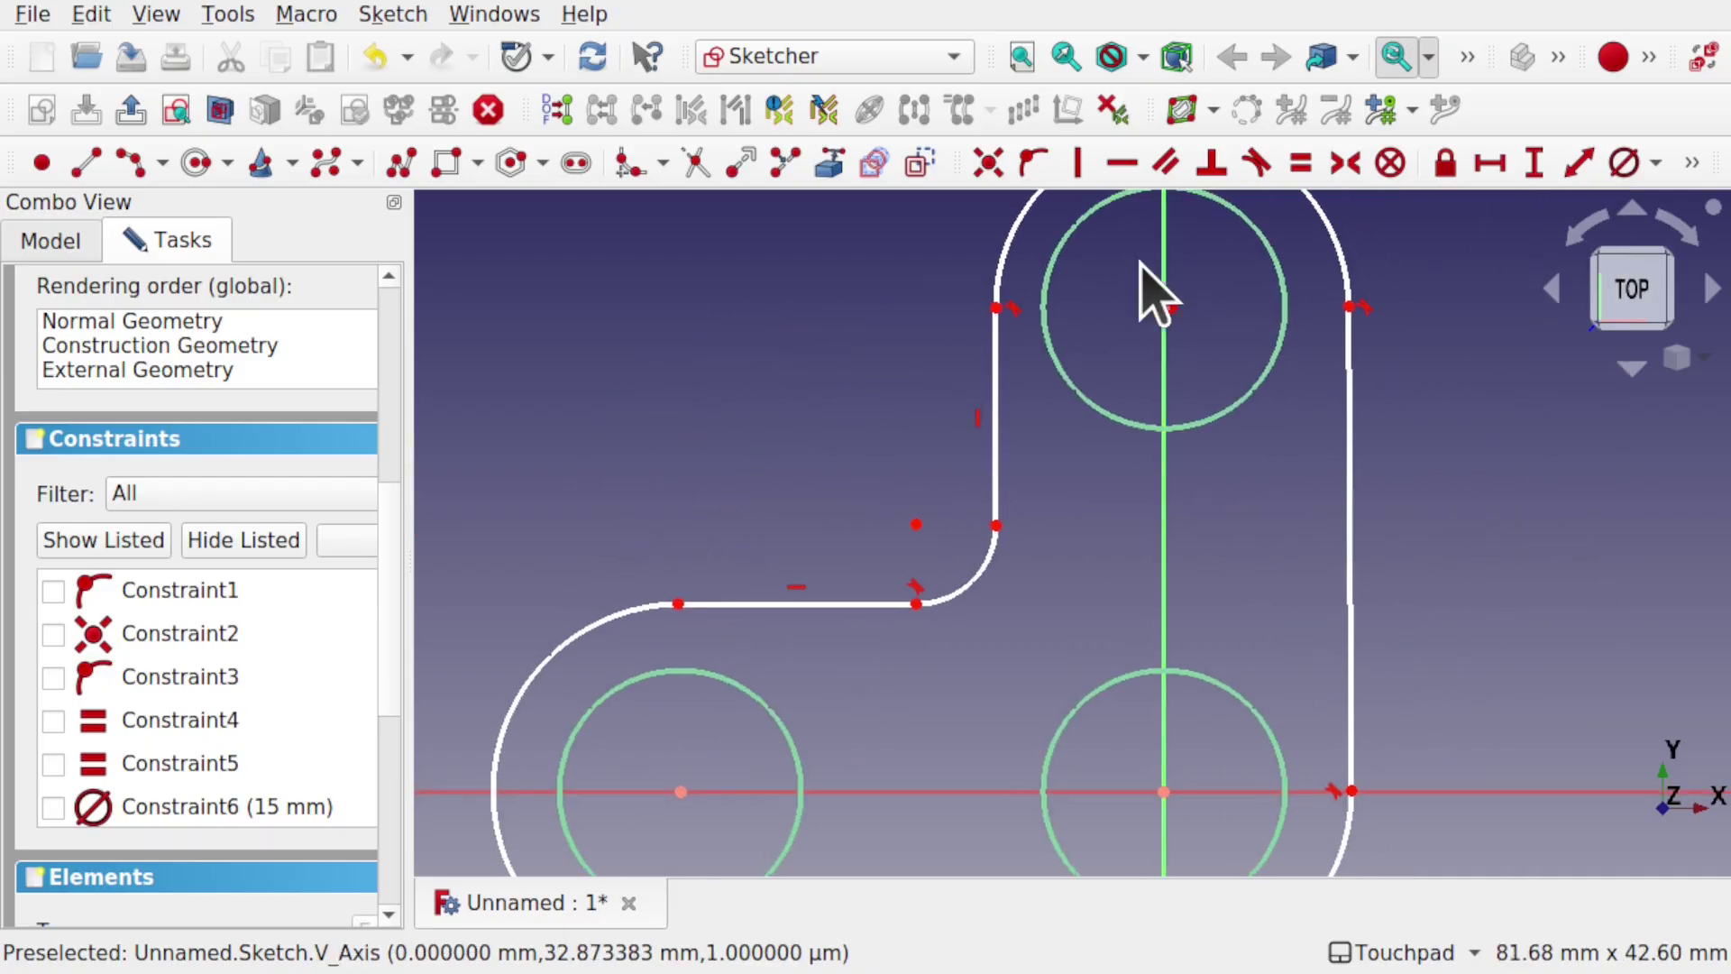
pyautogui.moveTo(1205, 327); pyautogui.dragTo(1205, 330)
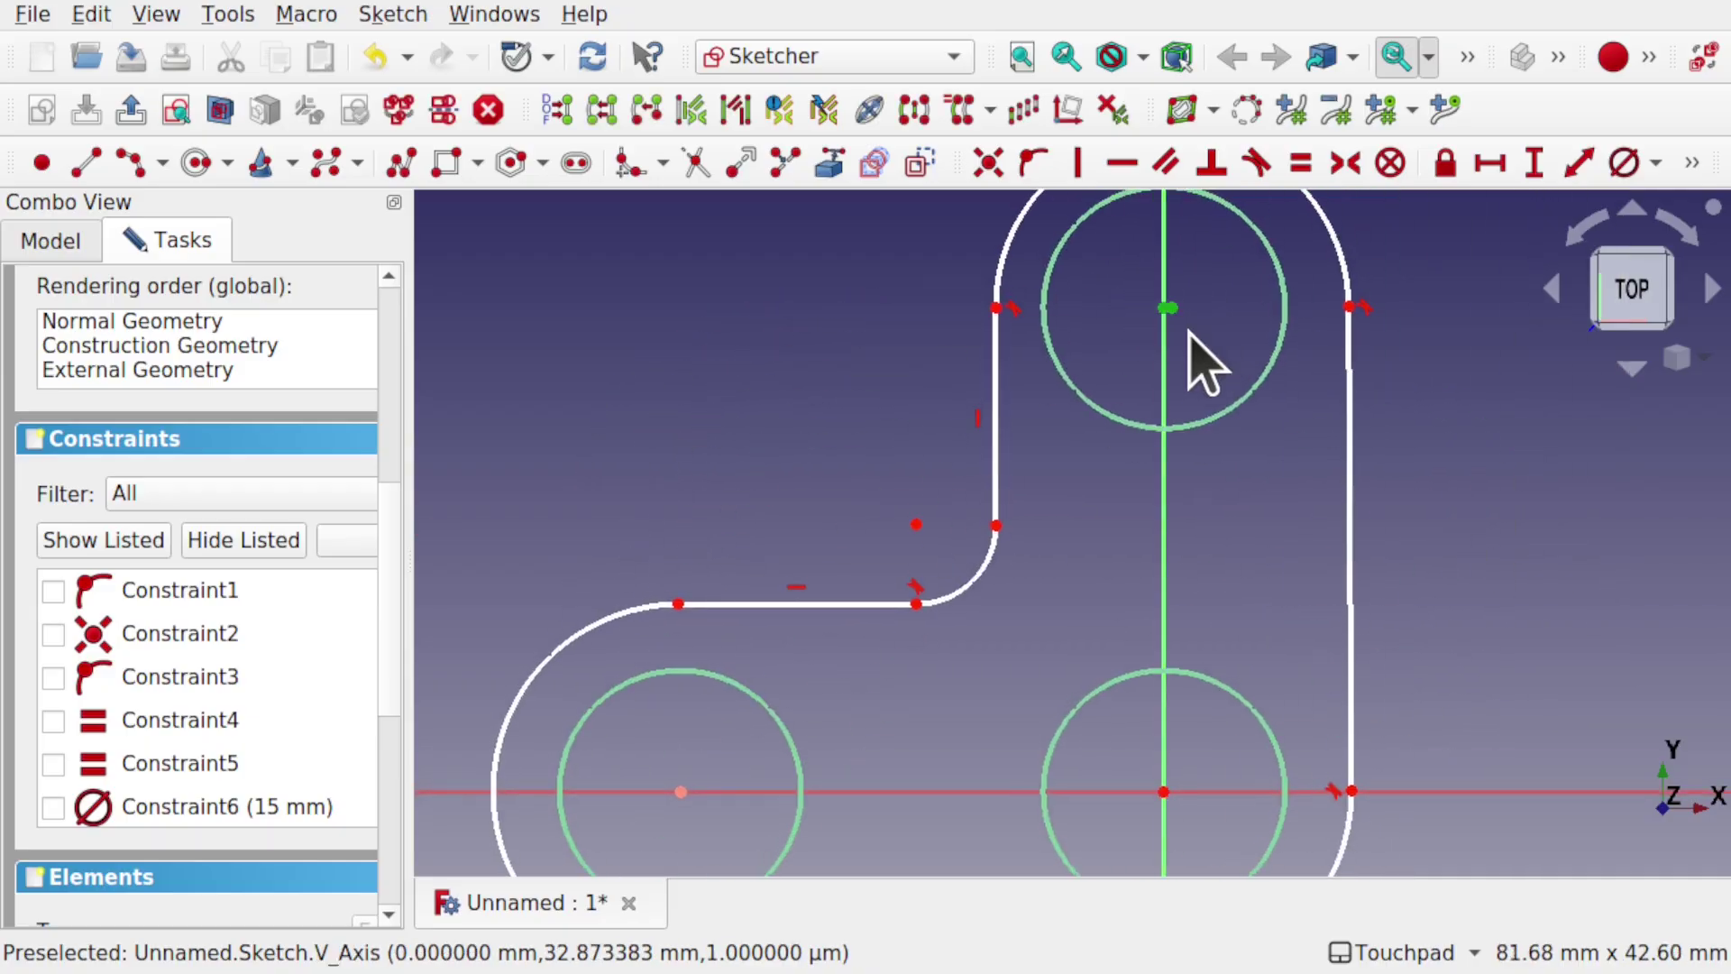
pyautogui.click(989, 164)
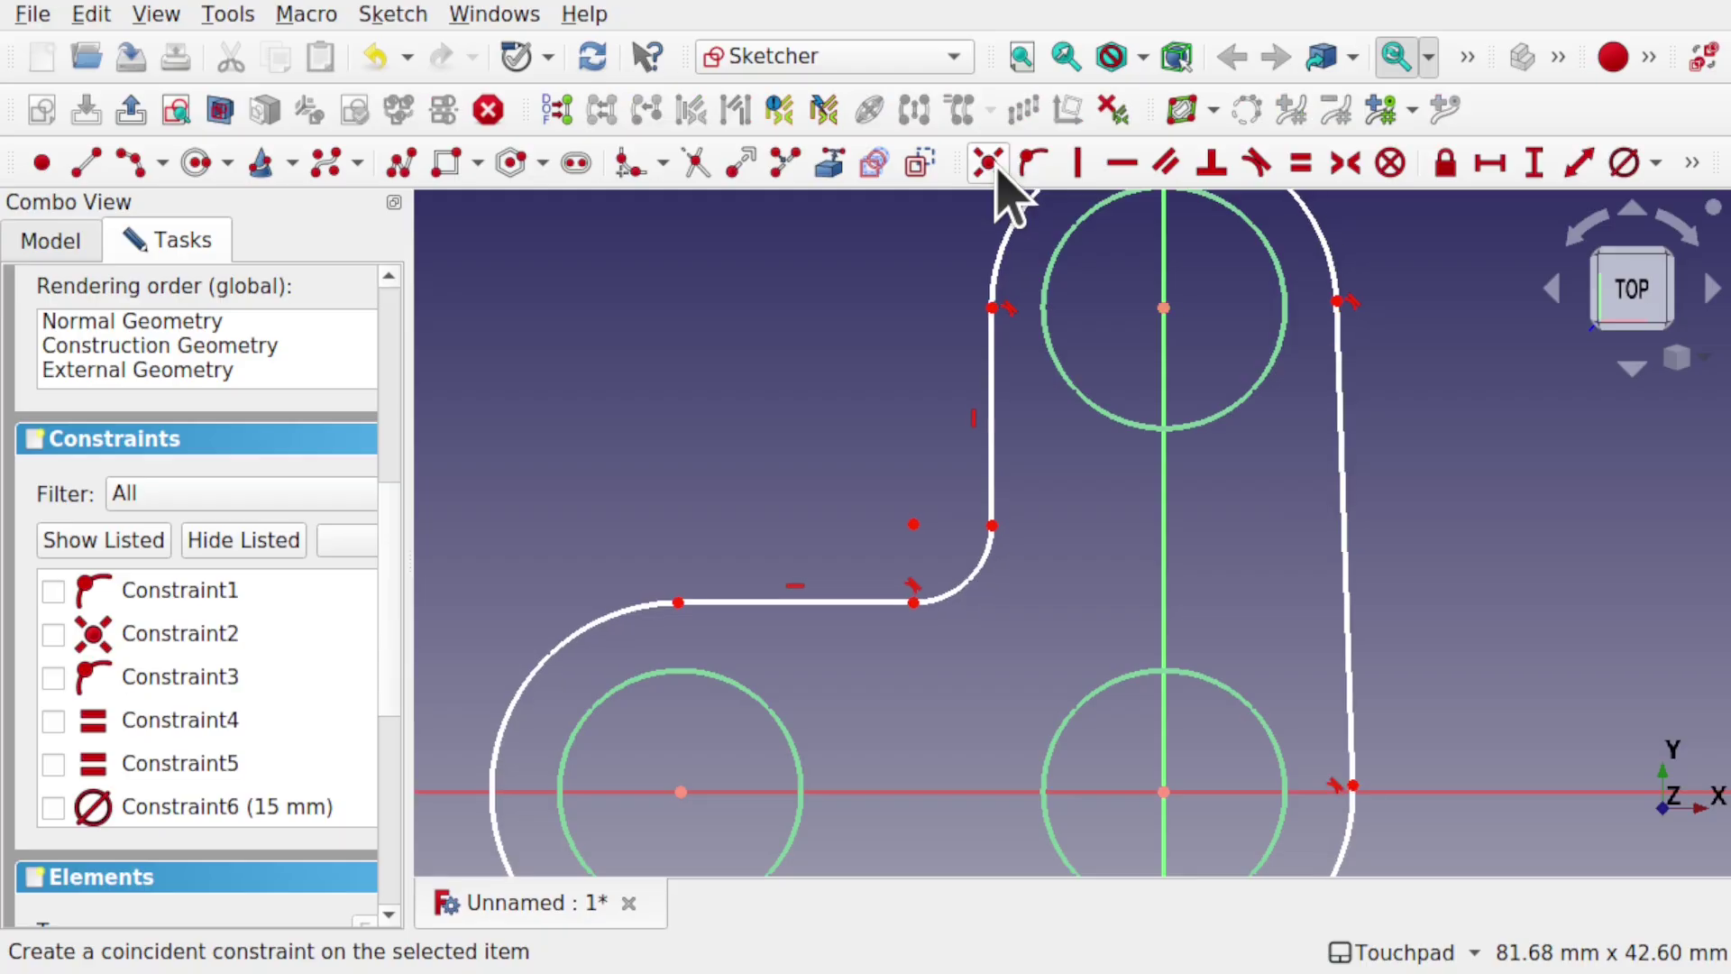
pyautogui.click(1340, 388)
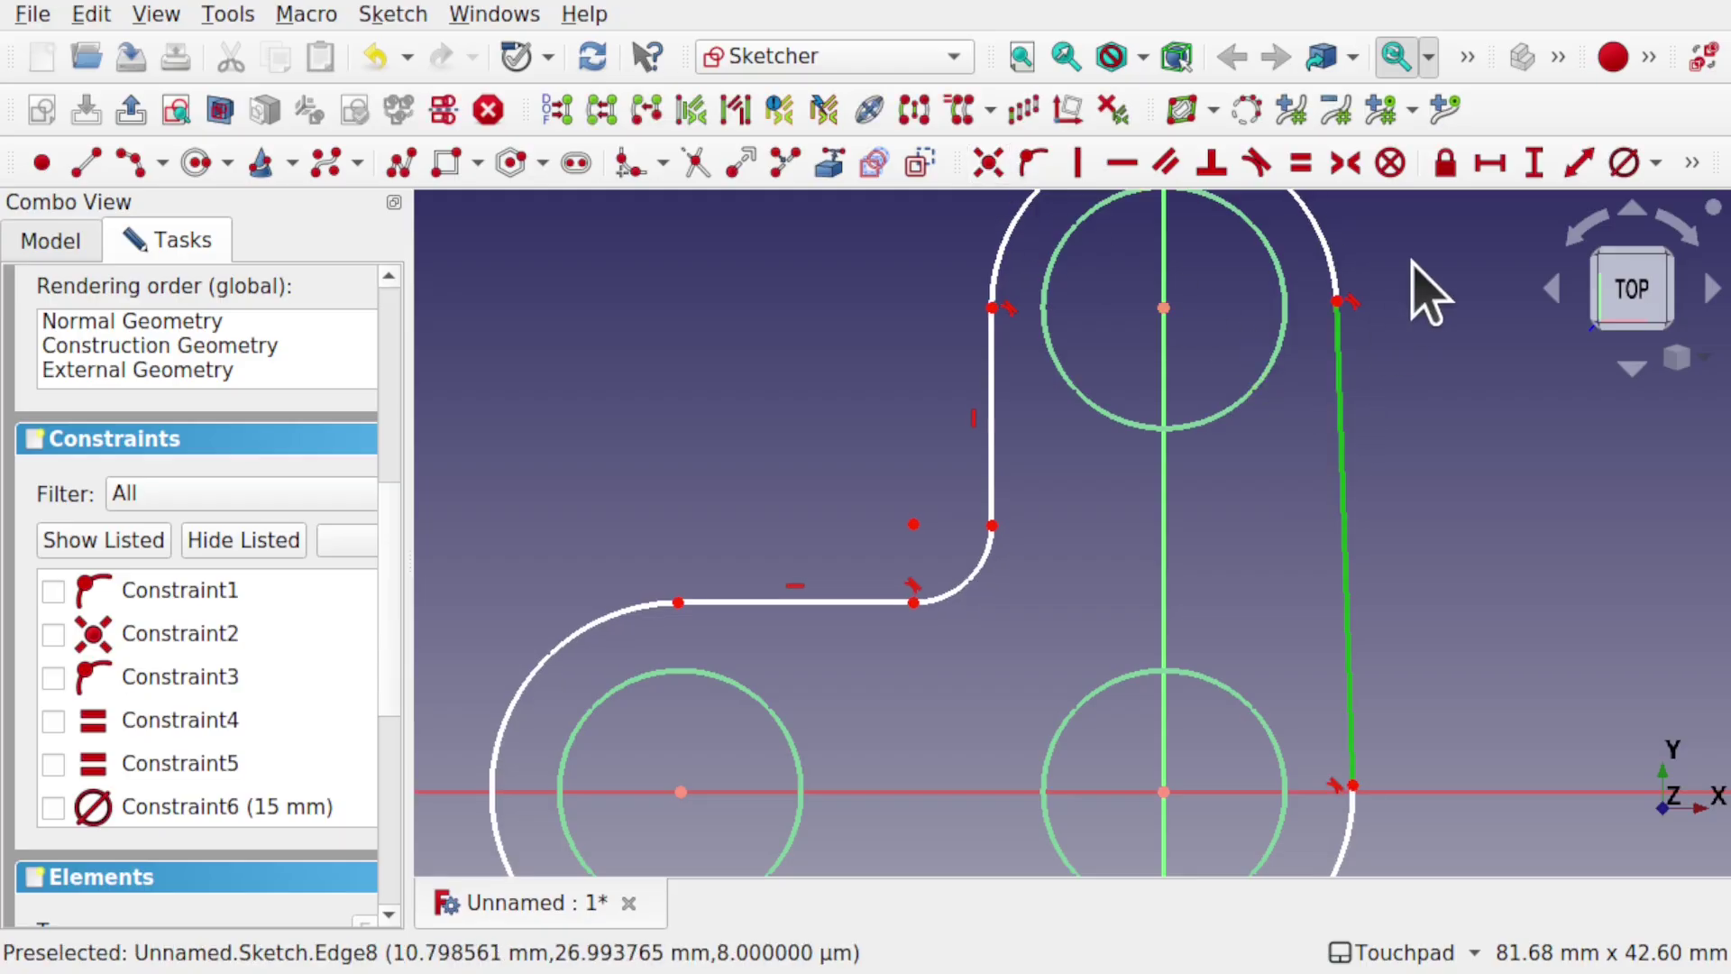
pyautogui.click(1080, 171)
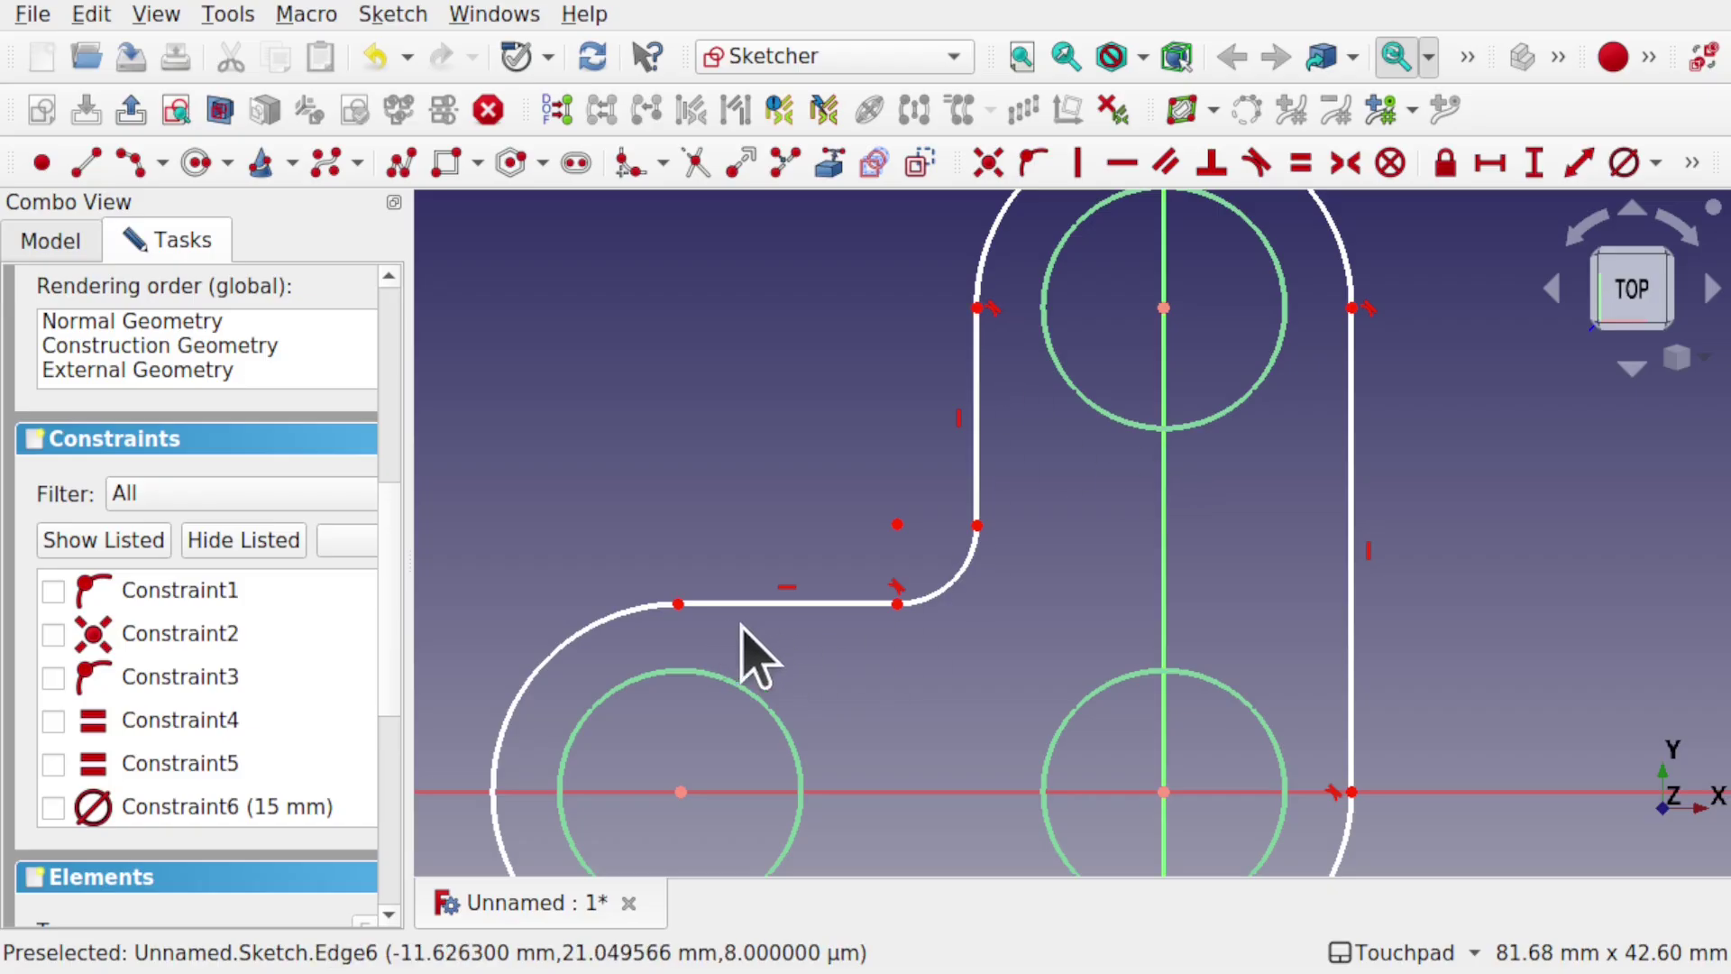
# Align the outline's top-left corner vertically with the left circle's centre.
pyautogui.moveTo(746, 649)
pyautogui.mouseDown(button='middle')
pyautogui.moveTo(787, 623)
pyautogui.moveTo(922, 437)
pyautogui.mouseUp(button='middle')
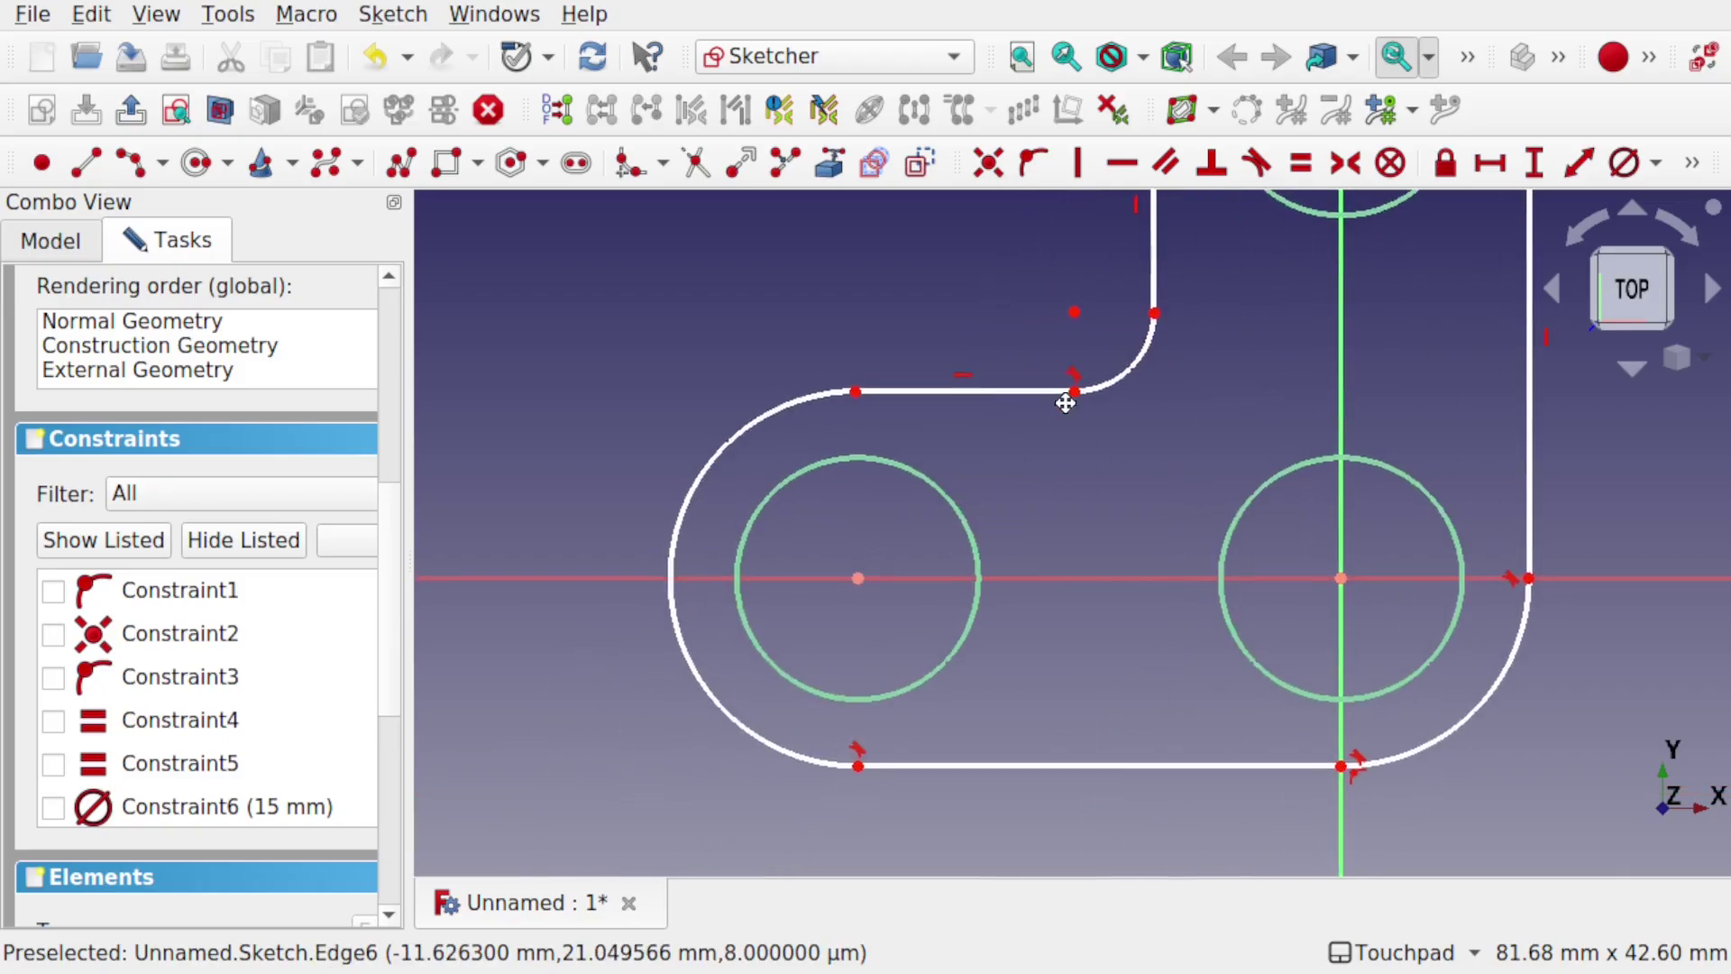
pyautogui.click(853, 392)
pyautogui.click(856, 578)
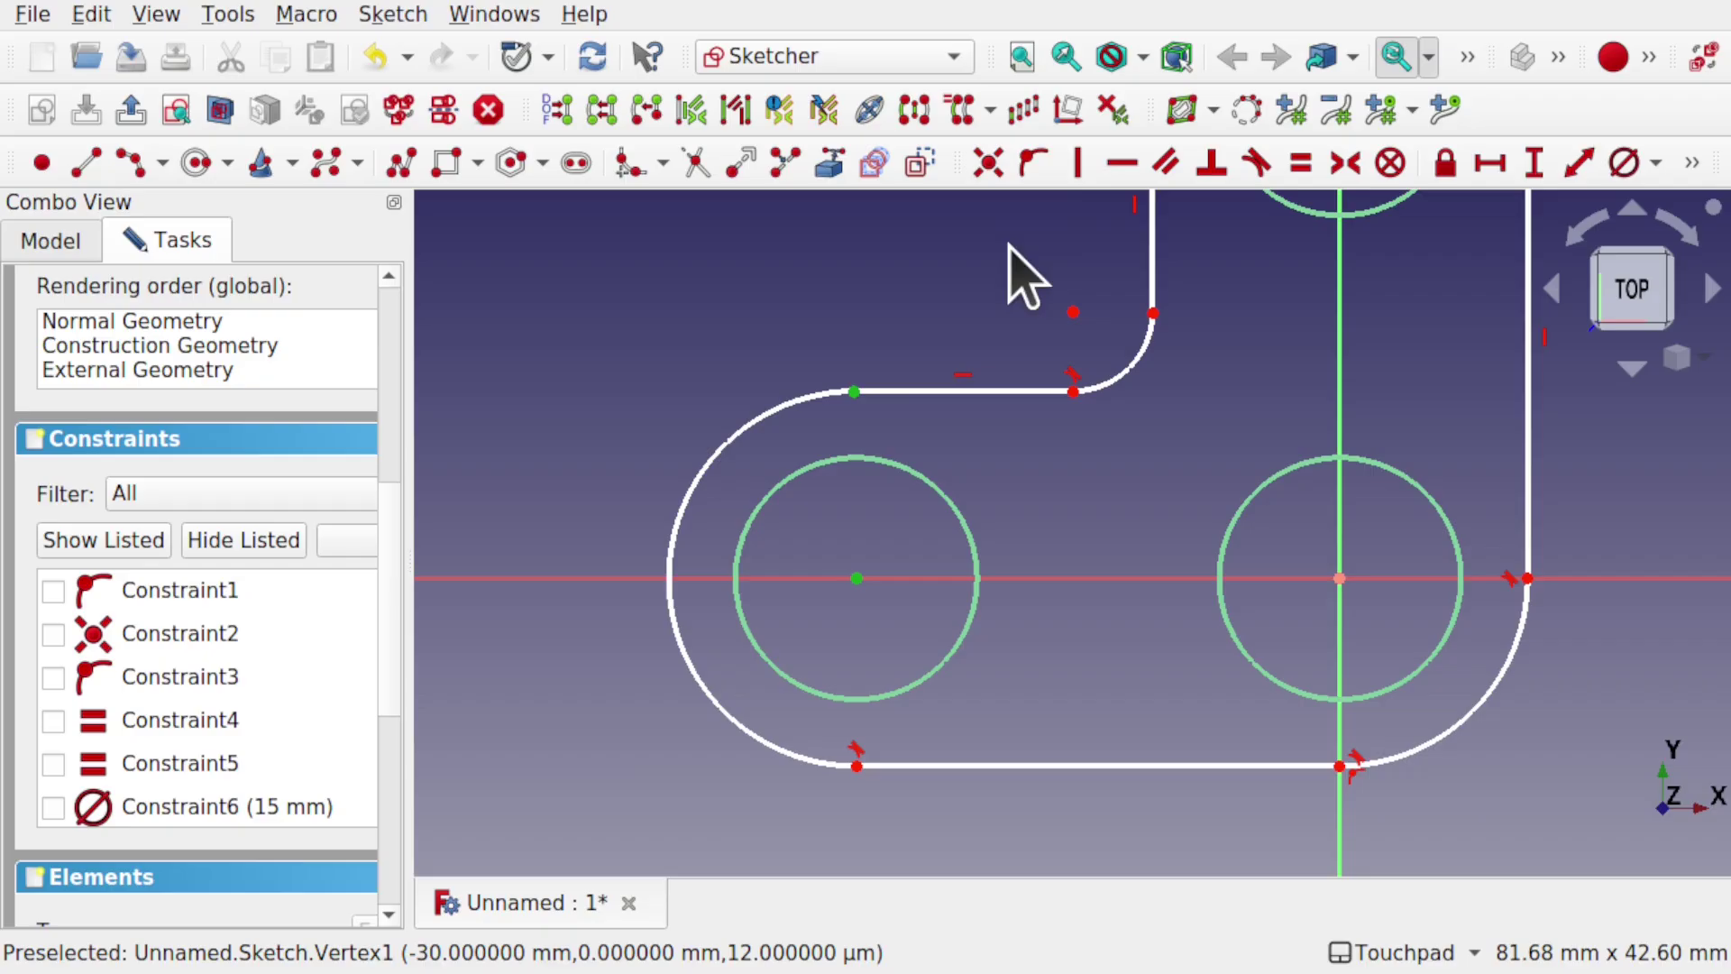
pyautogui.click(1078, 164)
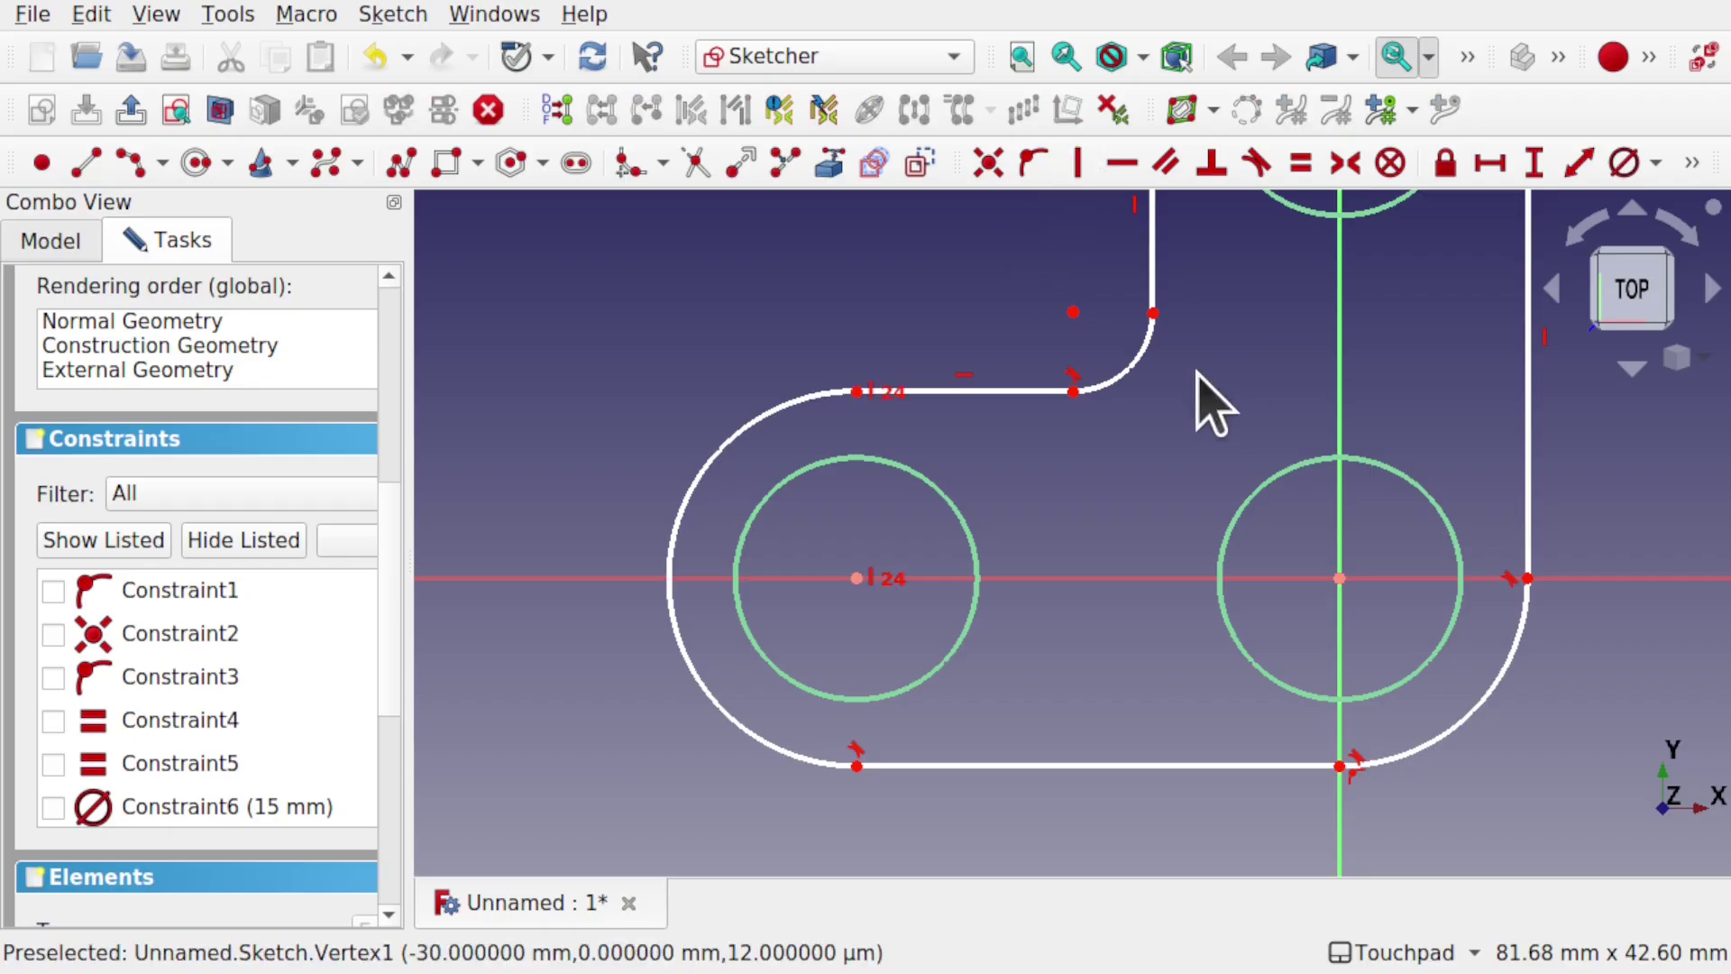
# Drag the lower-right arc outward to enlarge the outline around the circles.
pyautogui.moveTo(1209, 397); pyautogui.dragTo(1106, 560, button='middle')
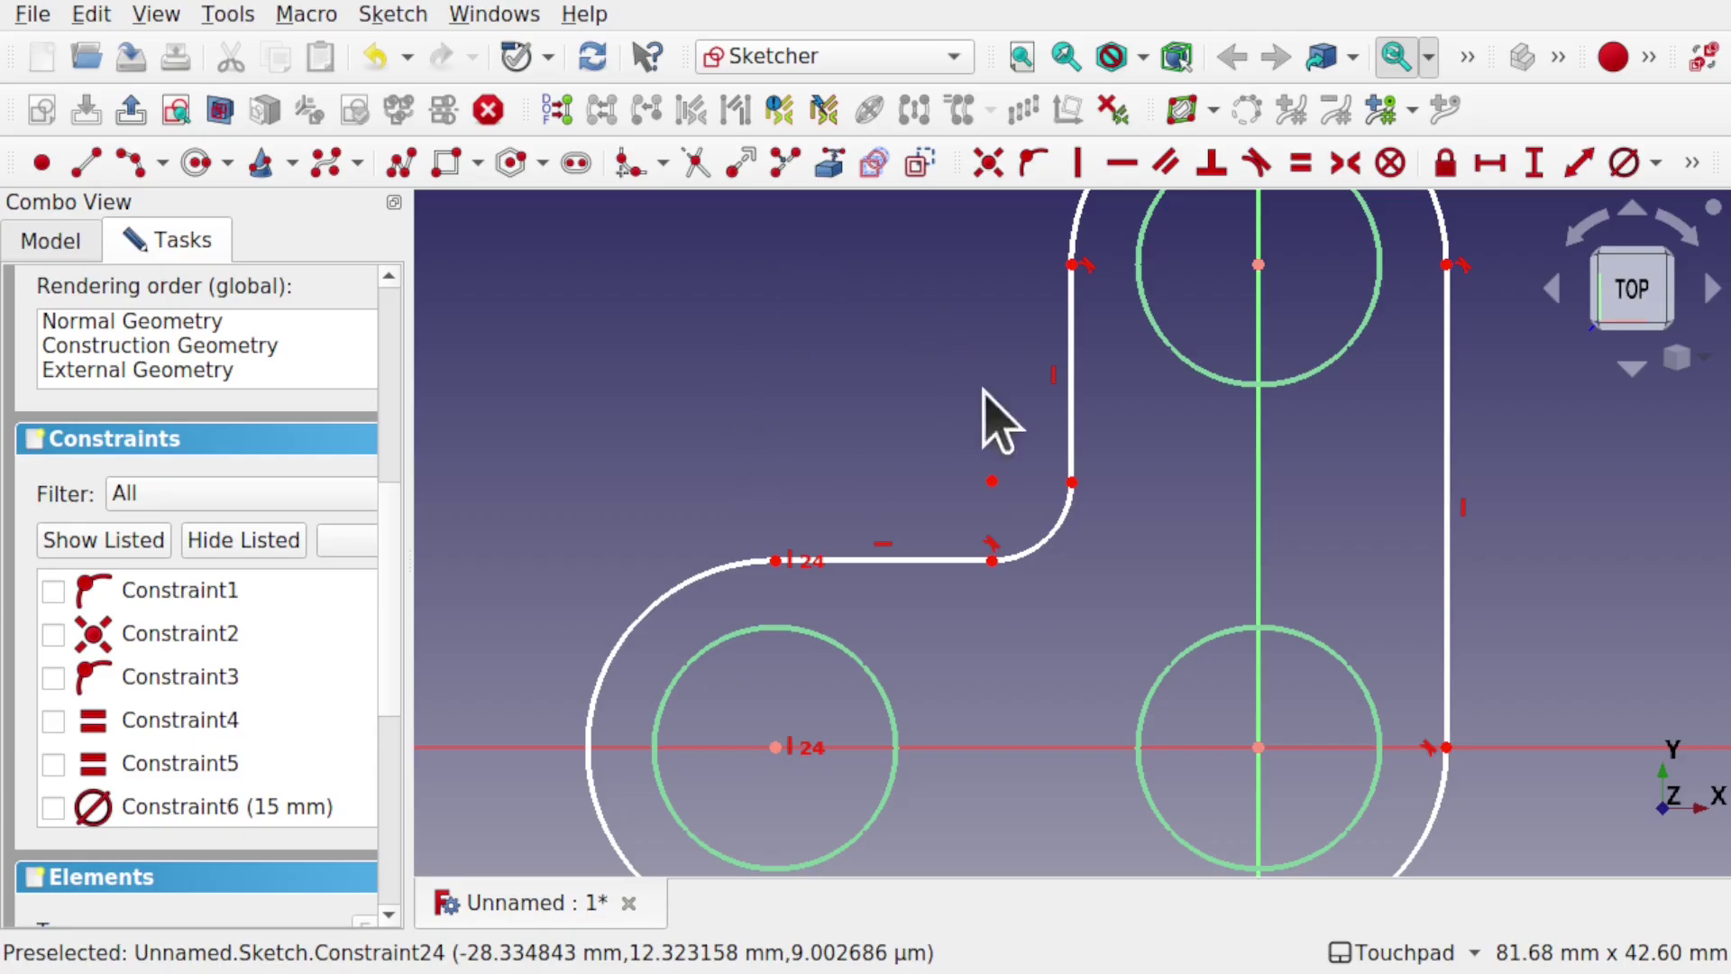
pyautogui.moveTo(1199, 469)
pyautogui.mouseDown(button='middle')
pyautogui.moveTo(1028, 553)
pyautogui.moveTo(1013, 414)
pyautogui.moveTo(1158, 352)
pyautogui.moveTo(1073, 367)
pyautogui.mouseUp(button='middle')
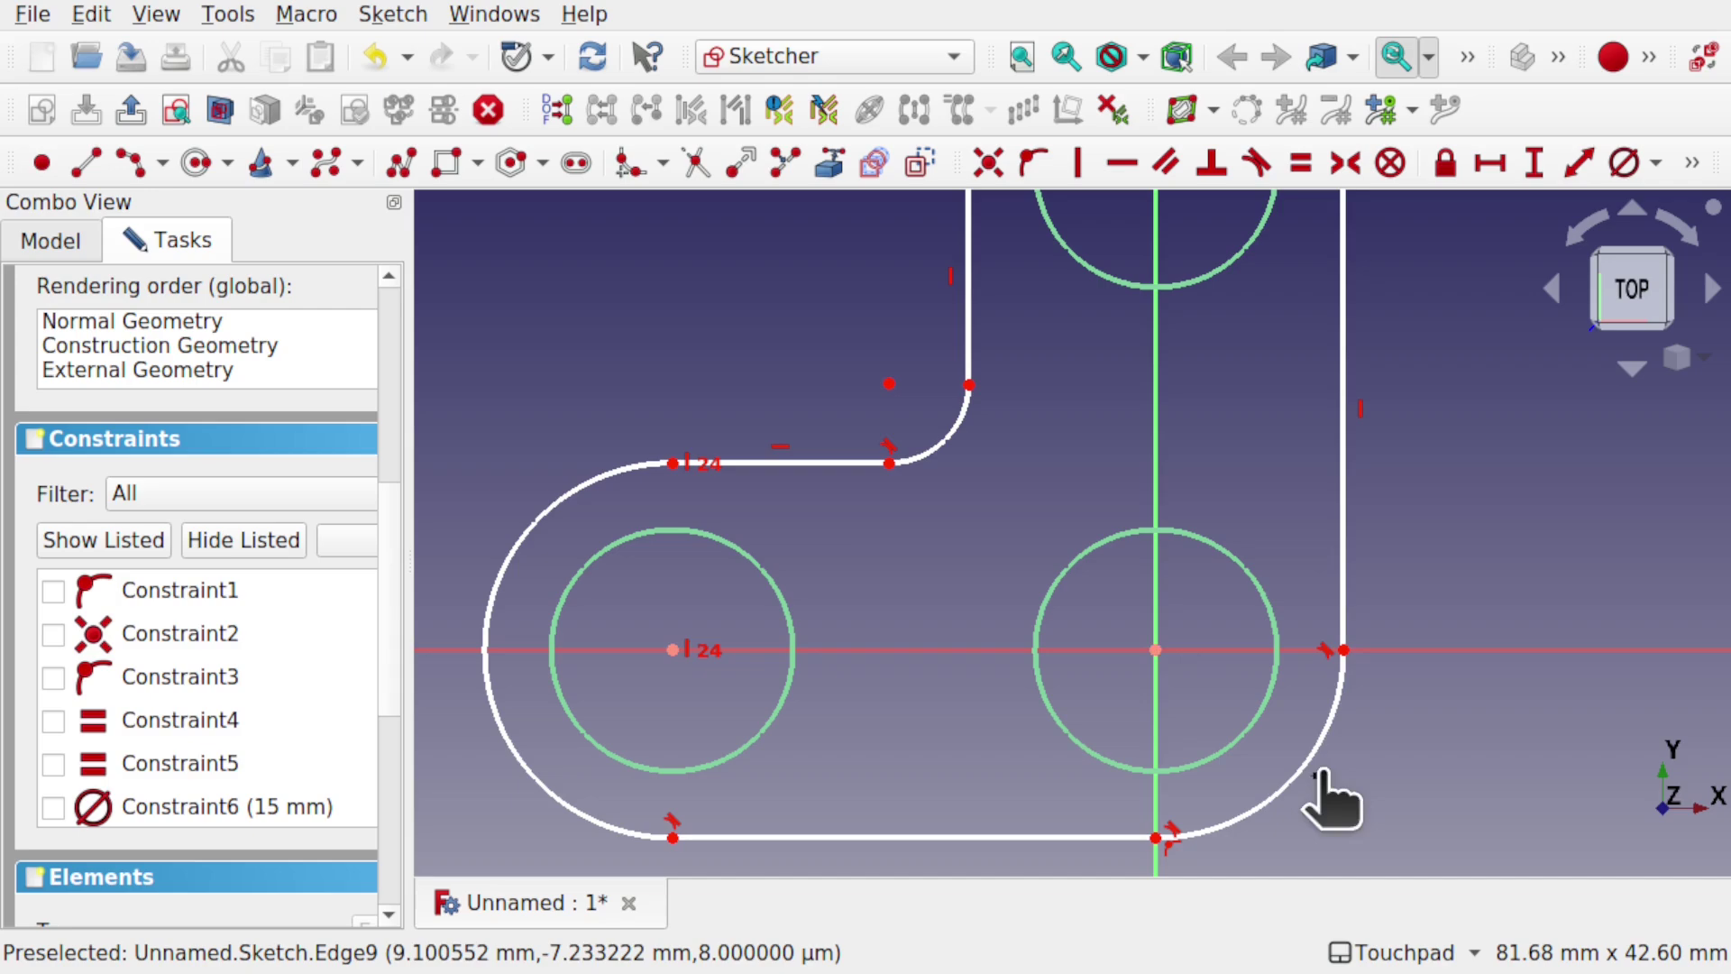
pyautogui.moveTo(1298, 792)
pyautogui.mouseDown()
pyautogui.moveTo(1395, 803)
pyautogui.moveTo(1301, 777)
pyautogui.moveTo(1313, 812)
pyautogui.mouseUp()
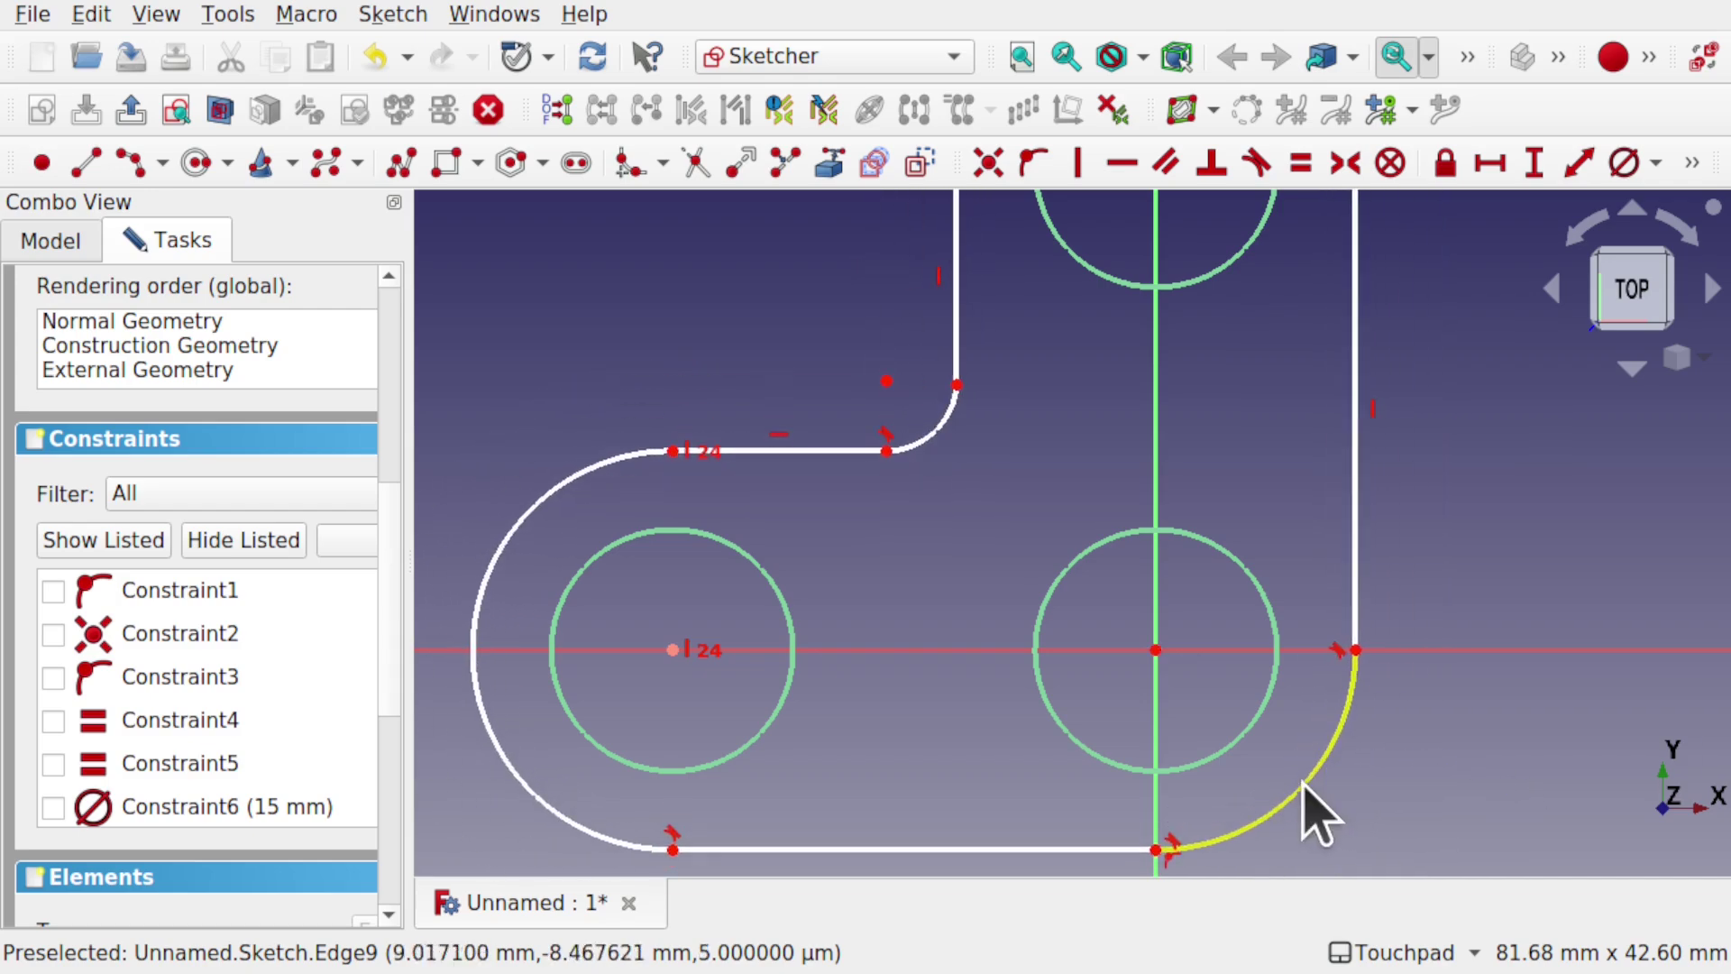
pyautogui.moveTo(1313, 811)
pyautogui.mouseDown(button='middle')
pyautogui.moveTo(1313, 568)
pyautogui.moveTo(1280, 796)
pyautogui.moveTo(1271, 672)
pyautogui.moveTo(1231, 550)
pyautogui.moveTo(1271, 616)
pyautogui.mouseUp(button='middle')
# Zoom out so the full outline and its three circles fit in view.
pyautogui.scroll(-4, 1313, 618)
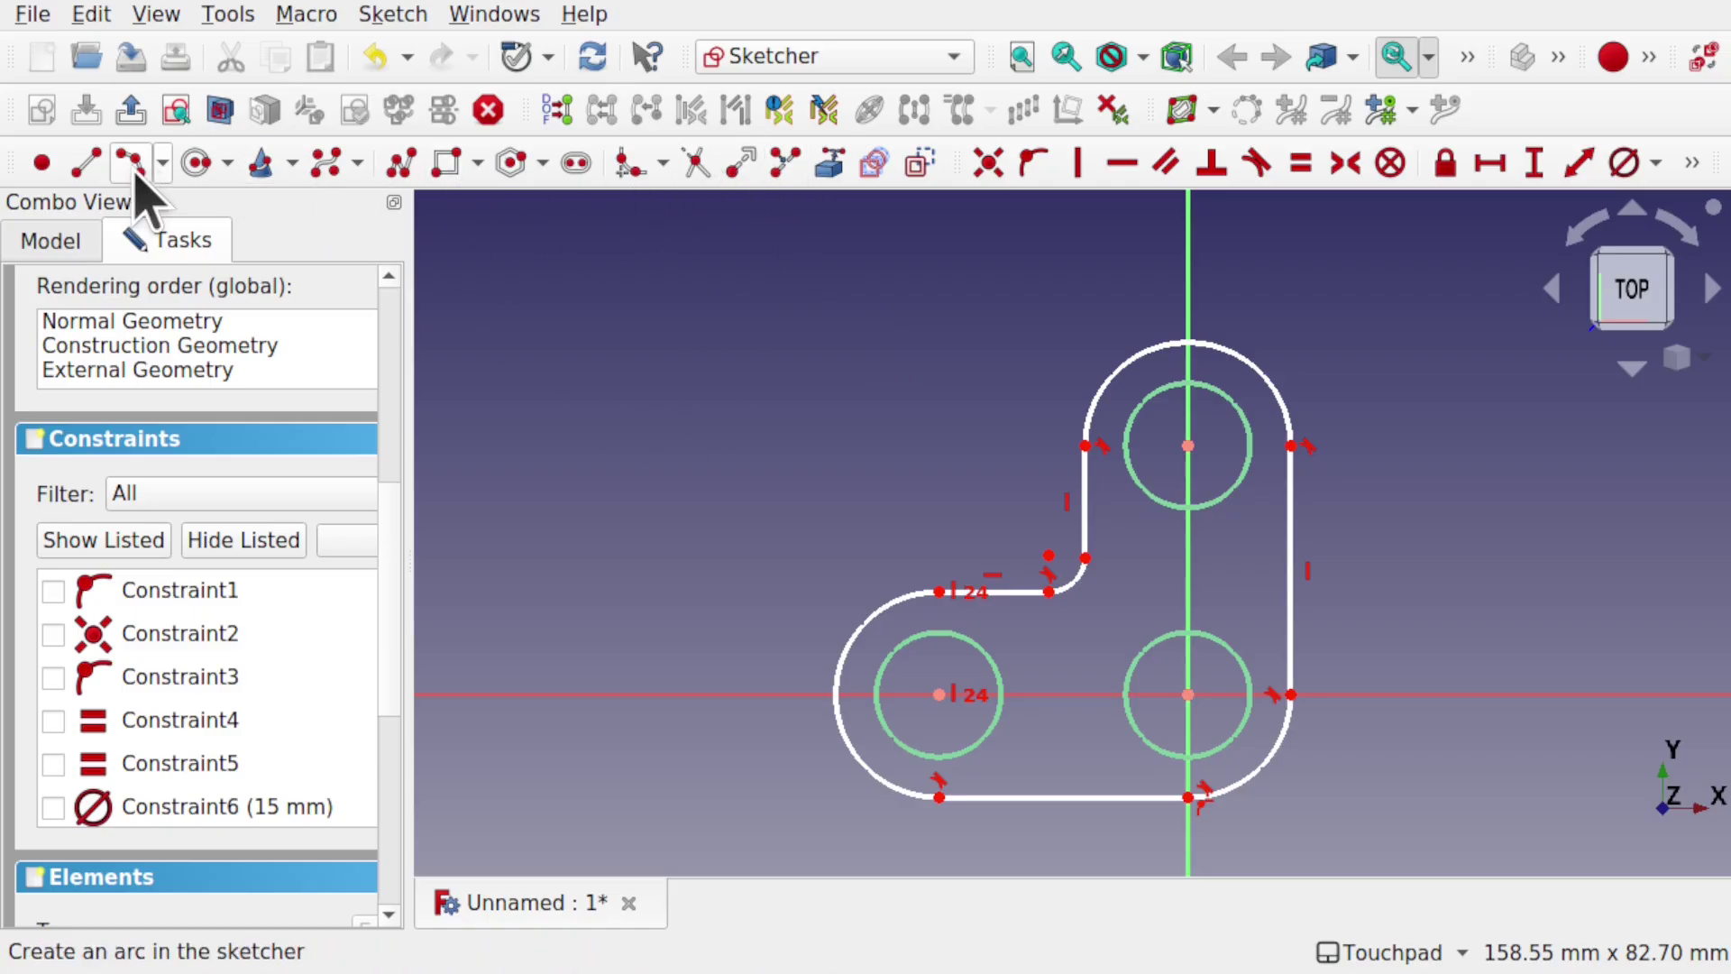
pyautogui.click(402, 162)
pyautogui.click(652, 533)
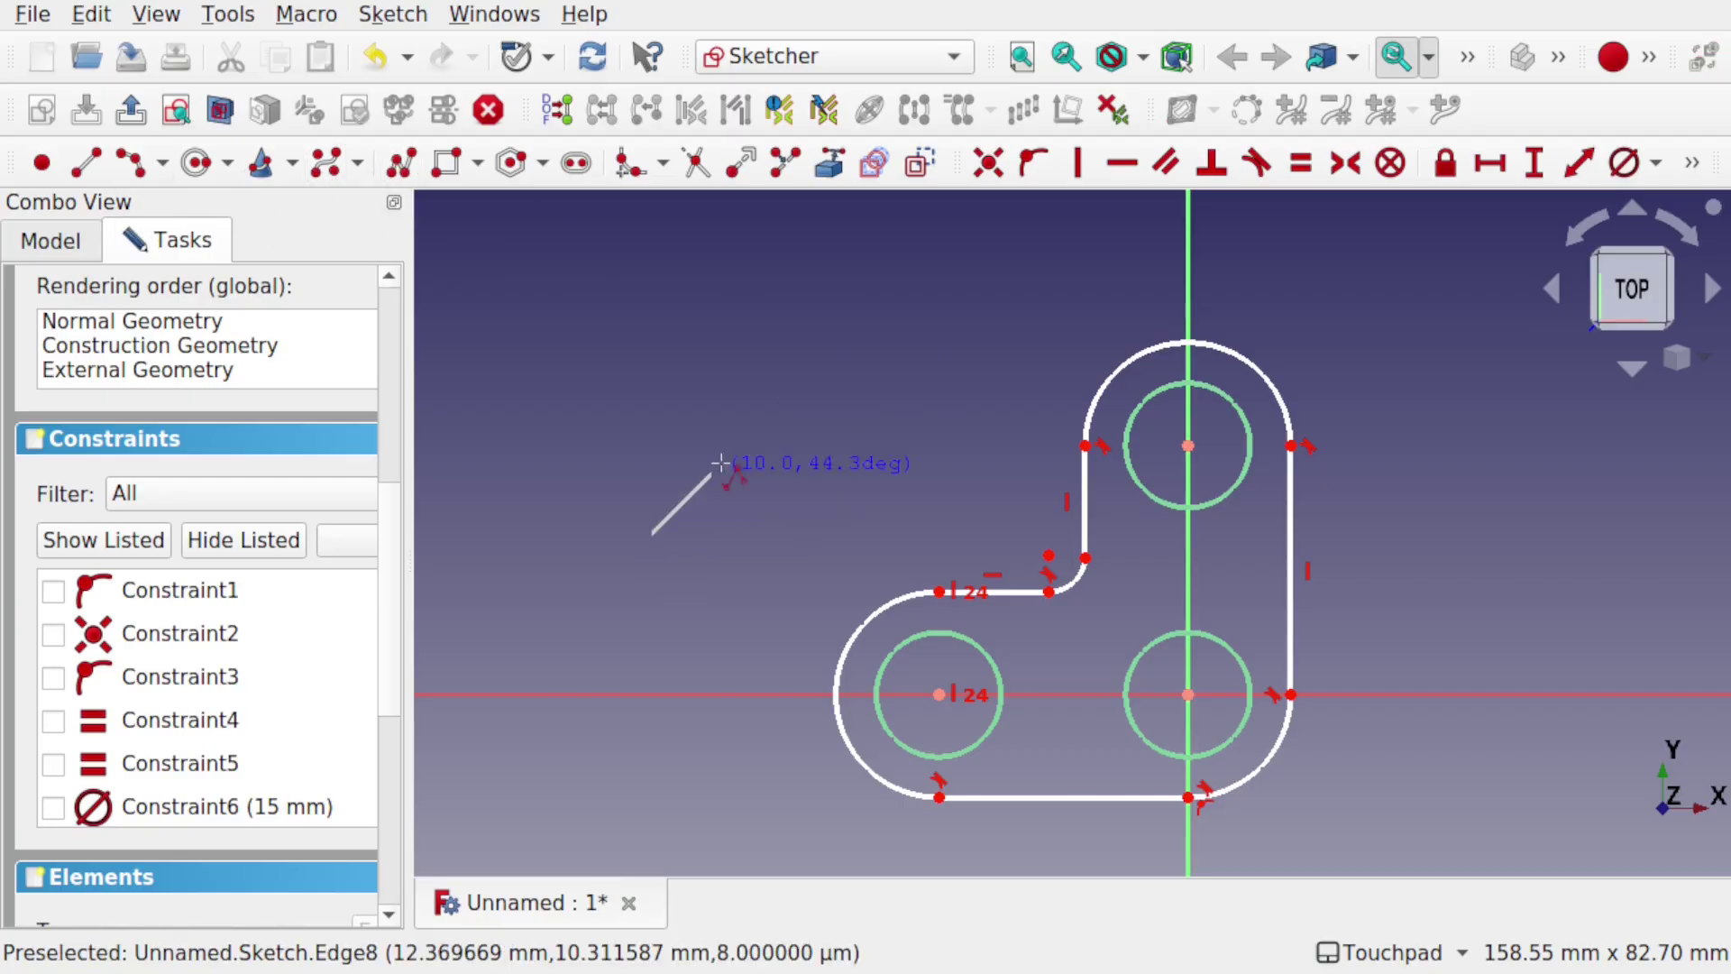
pyautogui.doubleClick(787, 425)
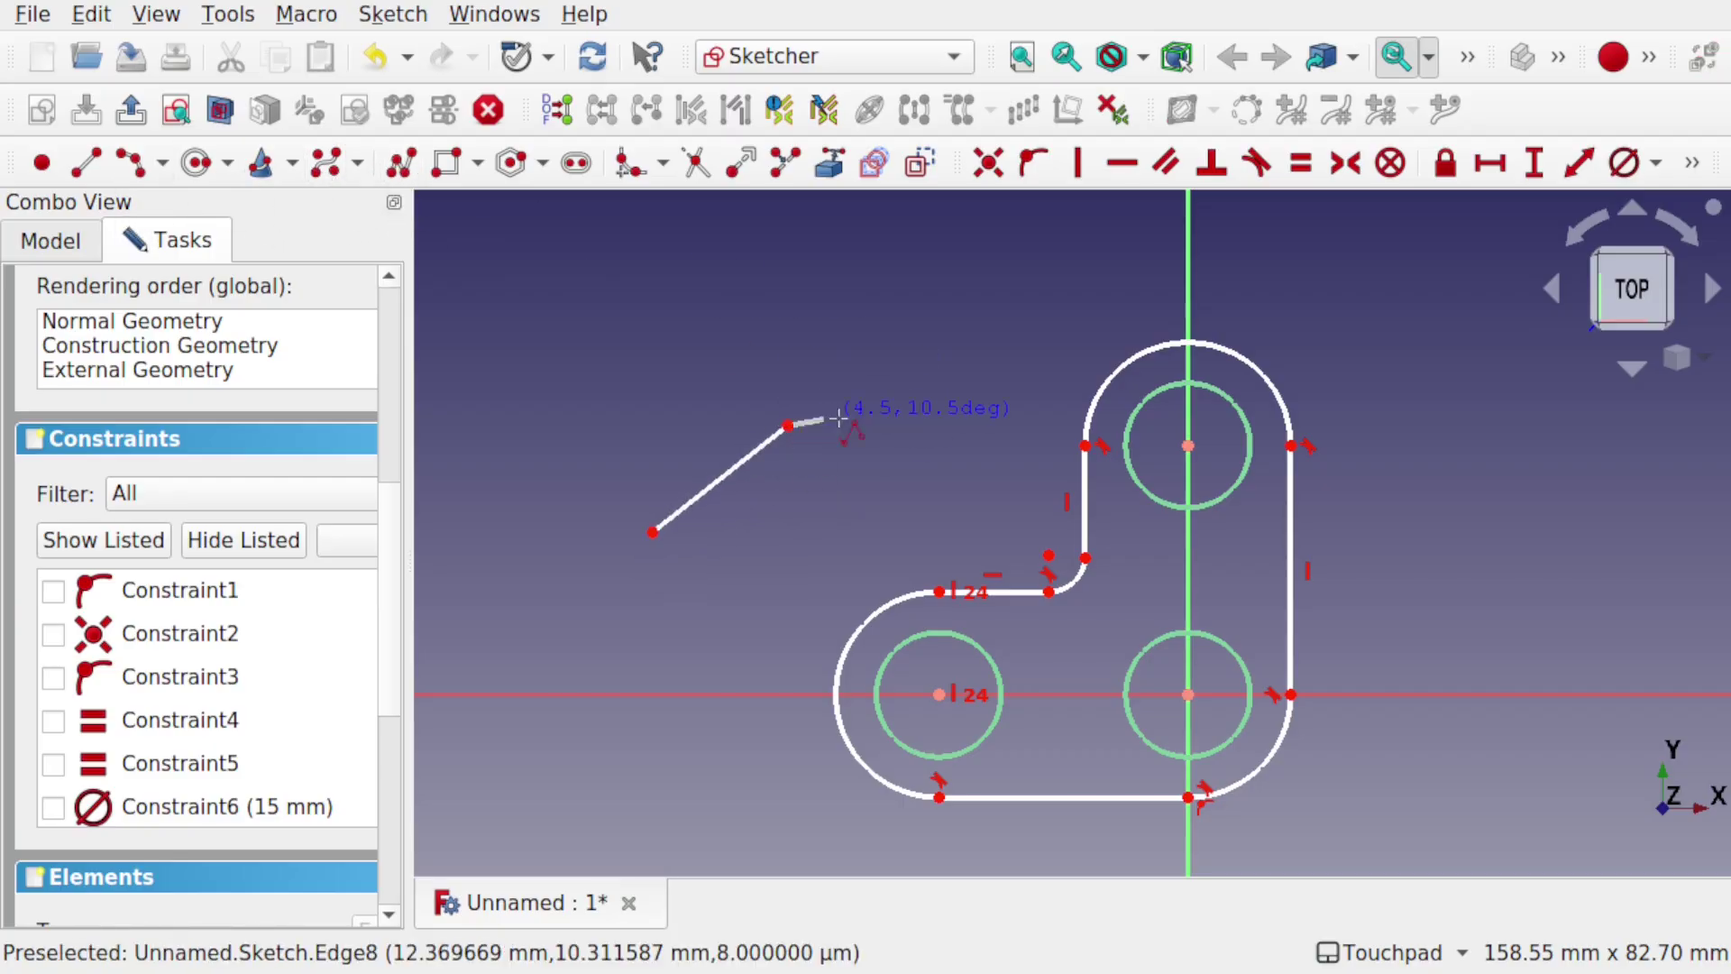
pyautogui.click(126, 162)
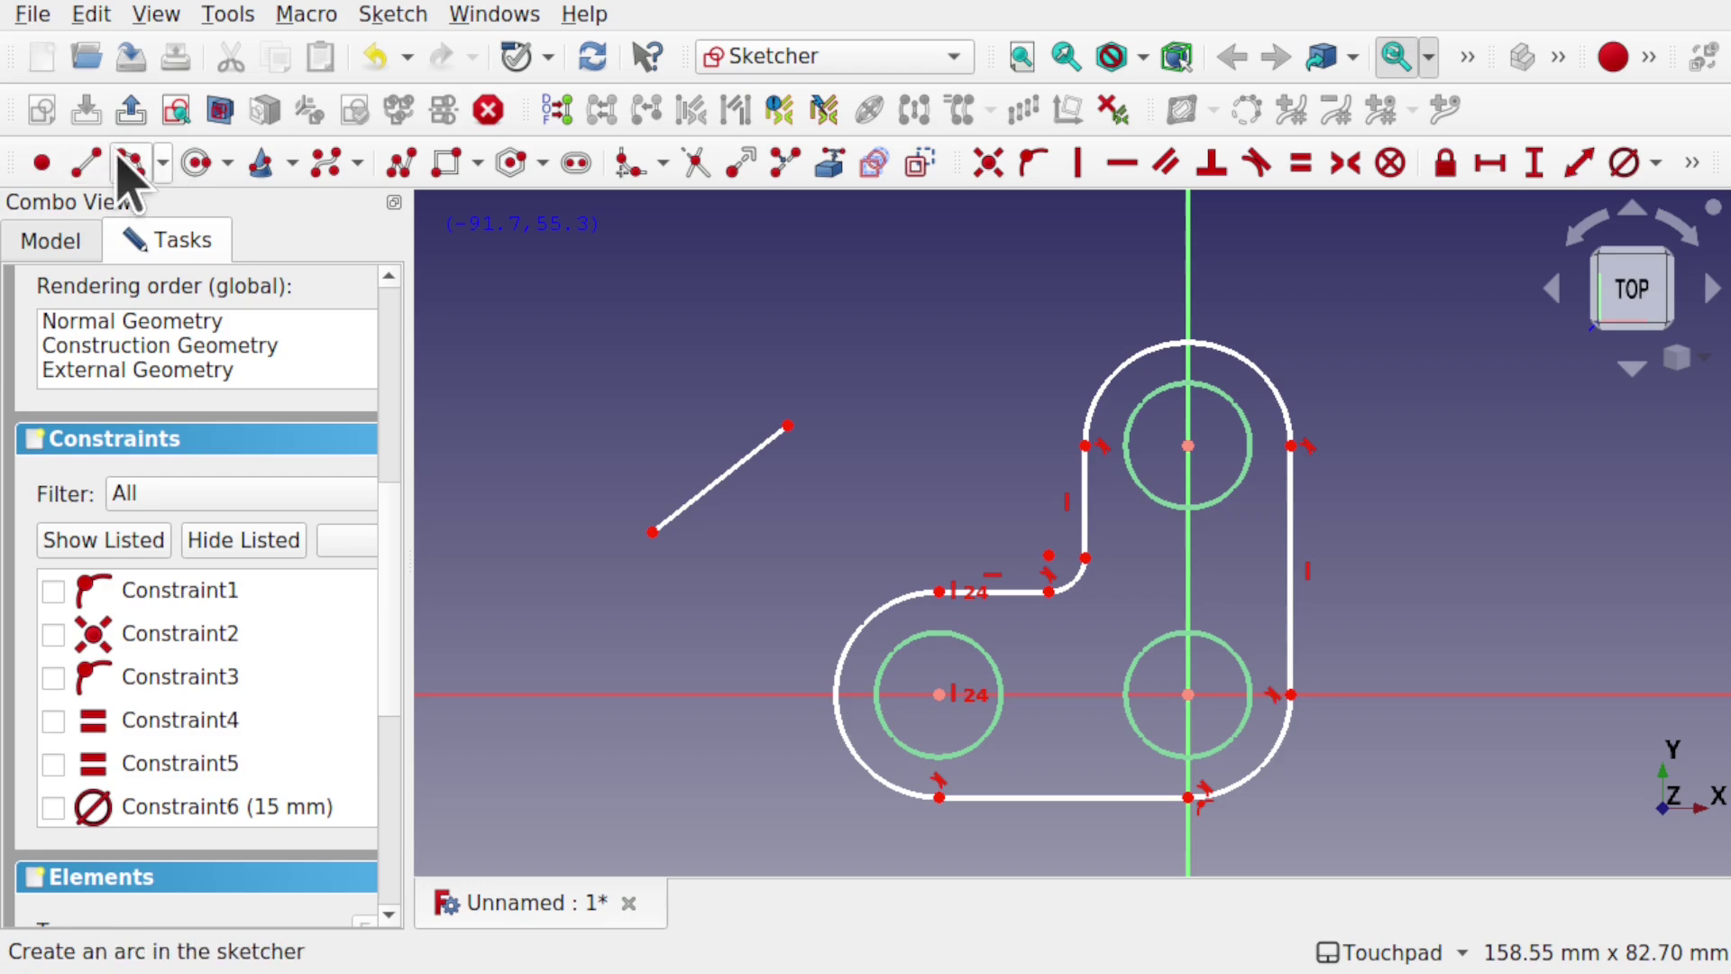
pyautogui.click(787, 424)
pyautogui.click(855, 266)
pyautogui.click(861, 343)
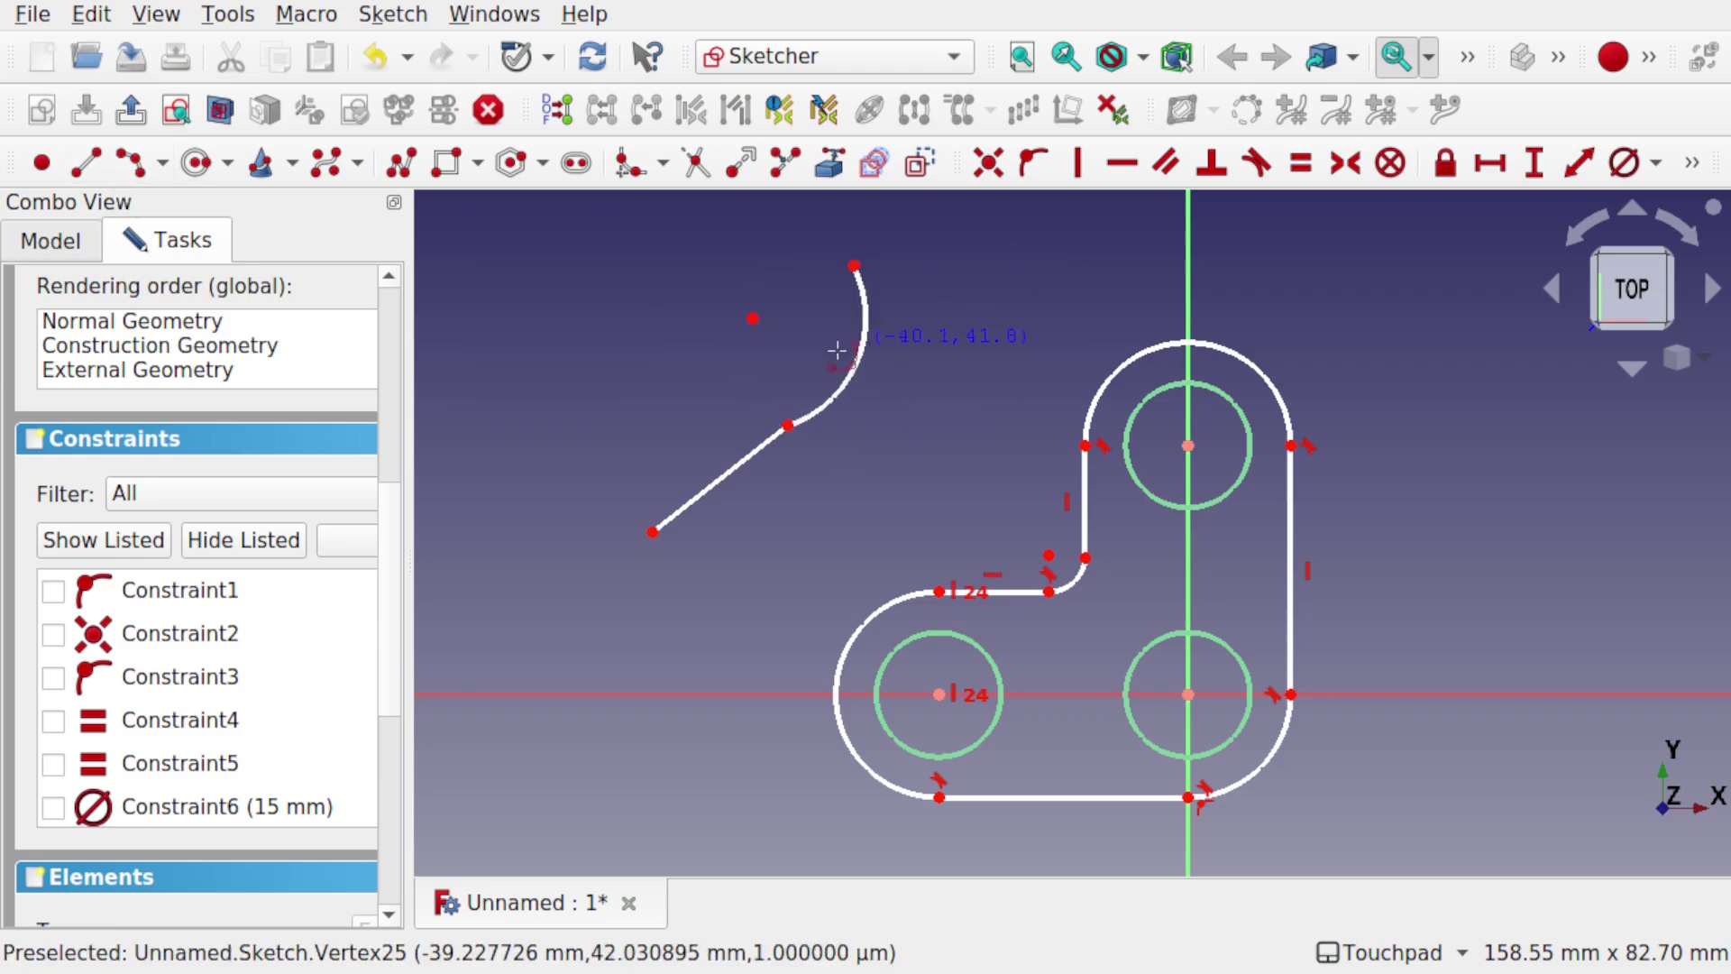
pyautogui.click(753, 319)
pyautogui.press('Escape')
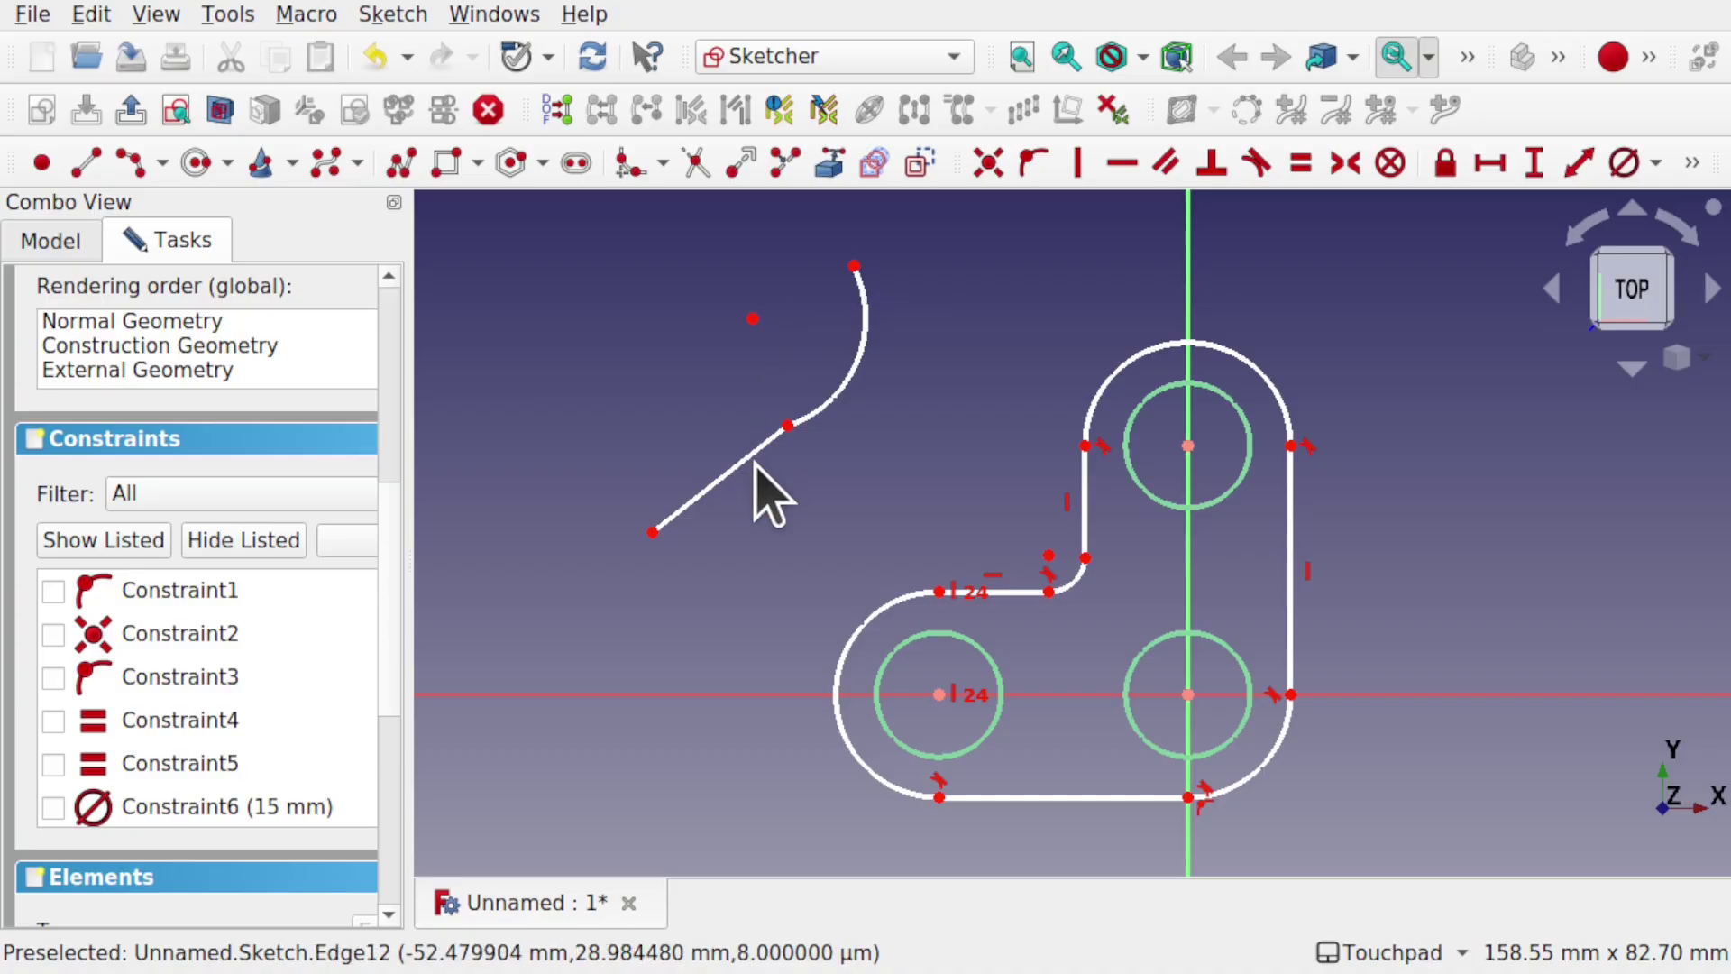
pyautogui.click(750, 453)
pyautogui.click(831, 404)
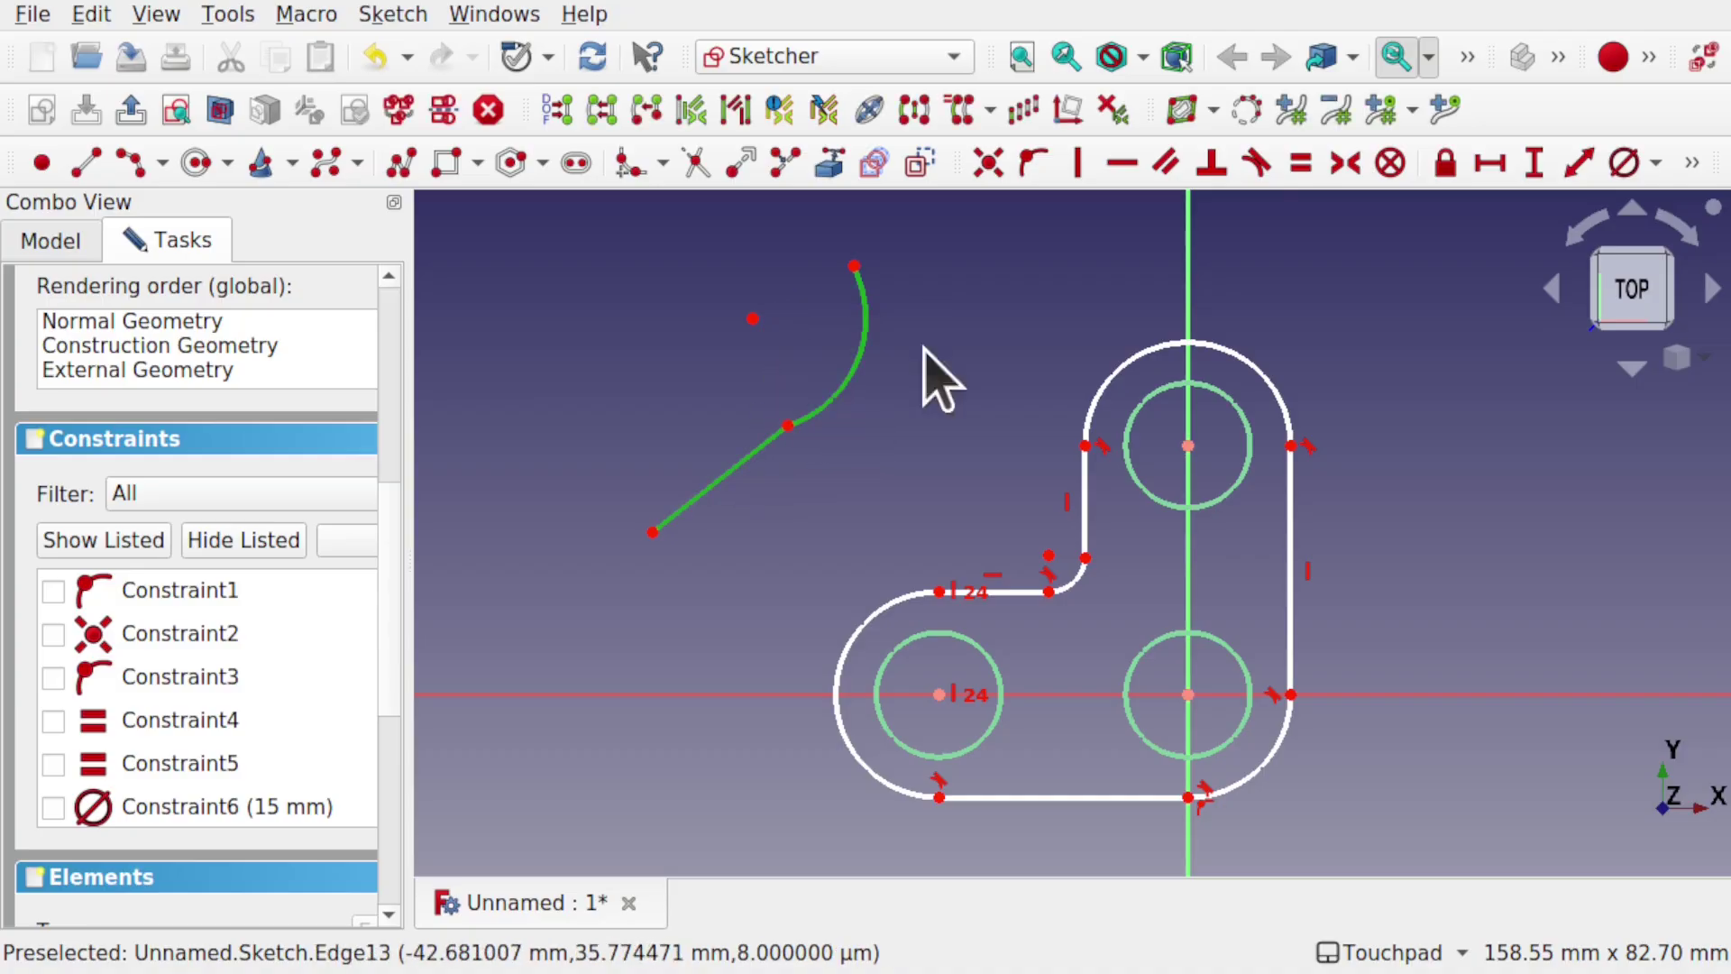
pyautogui.click(1259, 165)
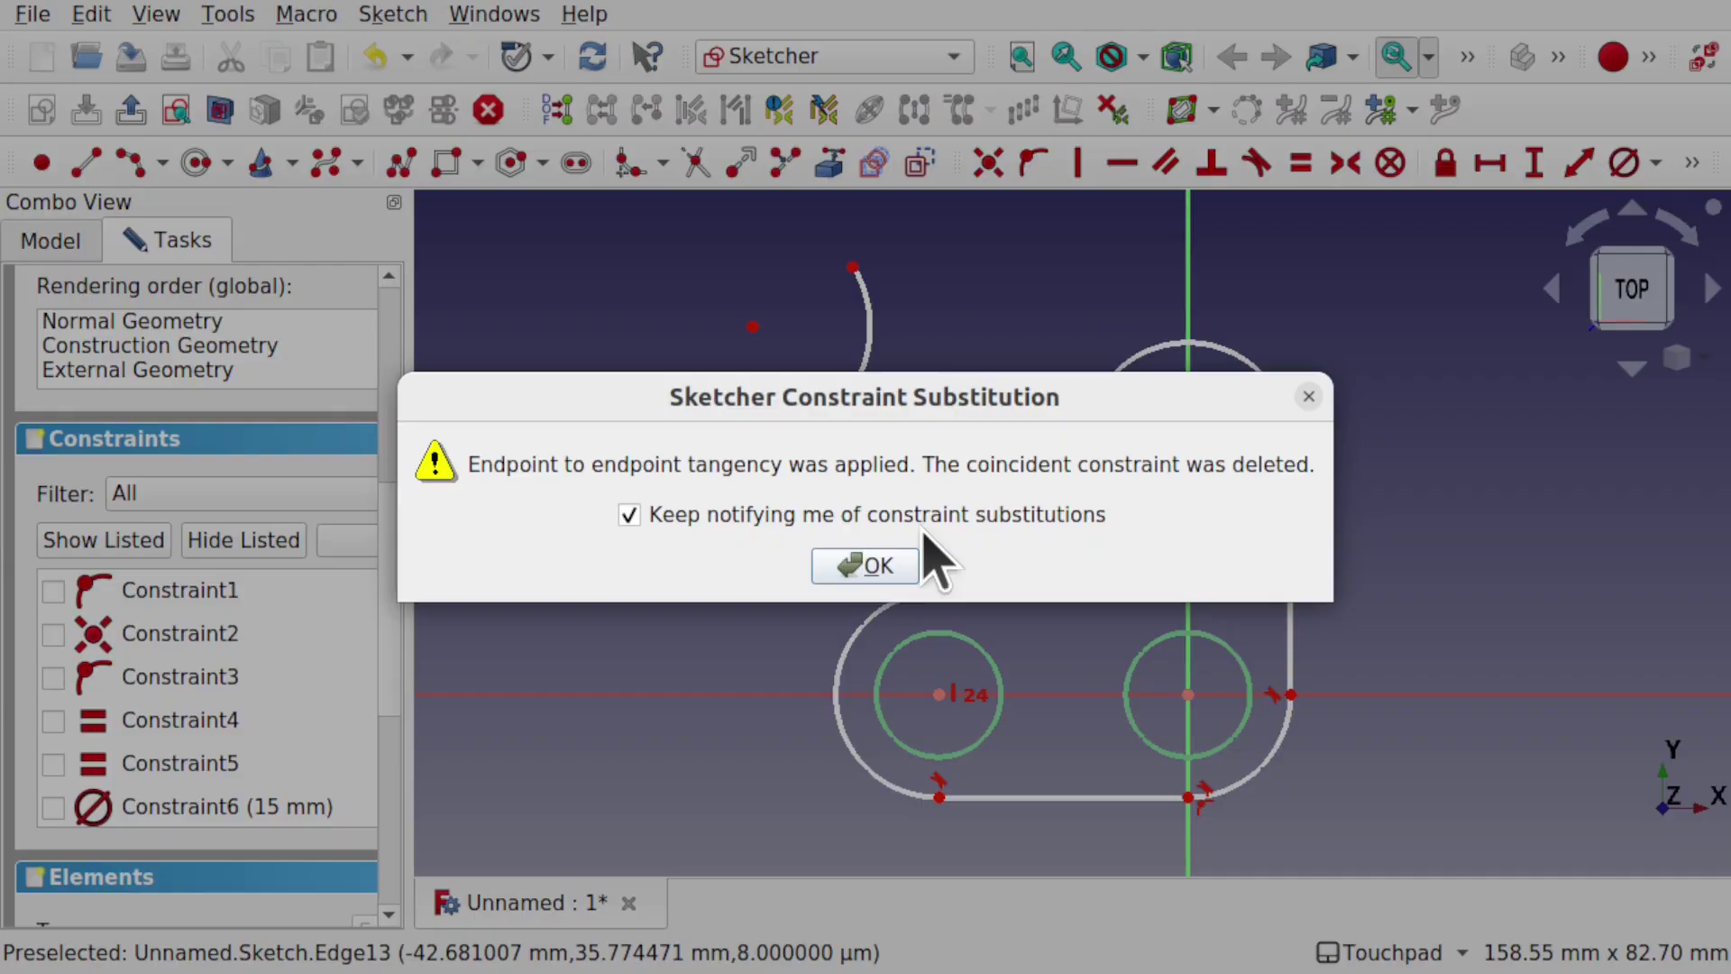
pyautogui.click(847, 566)
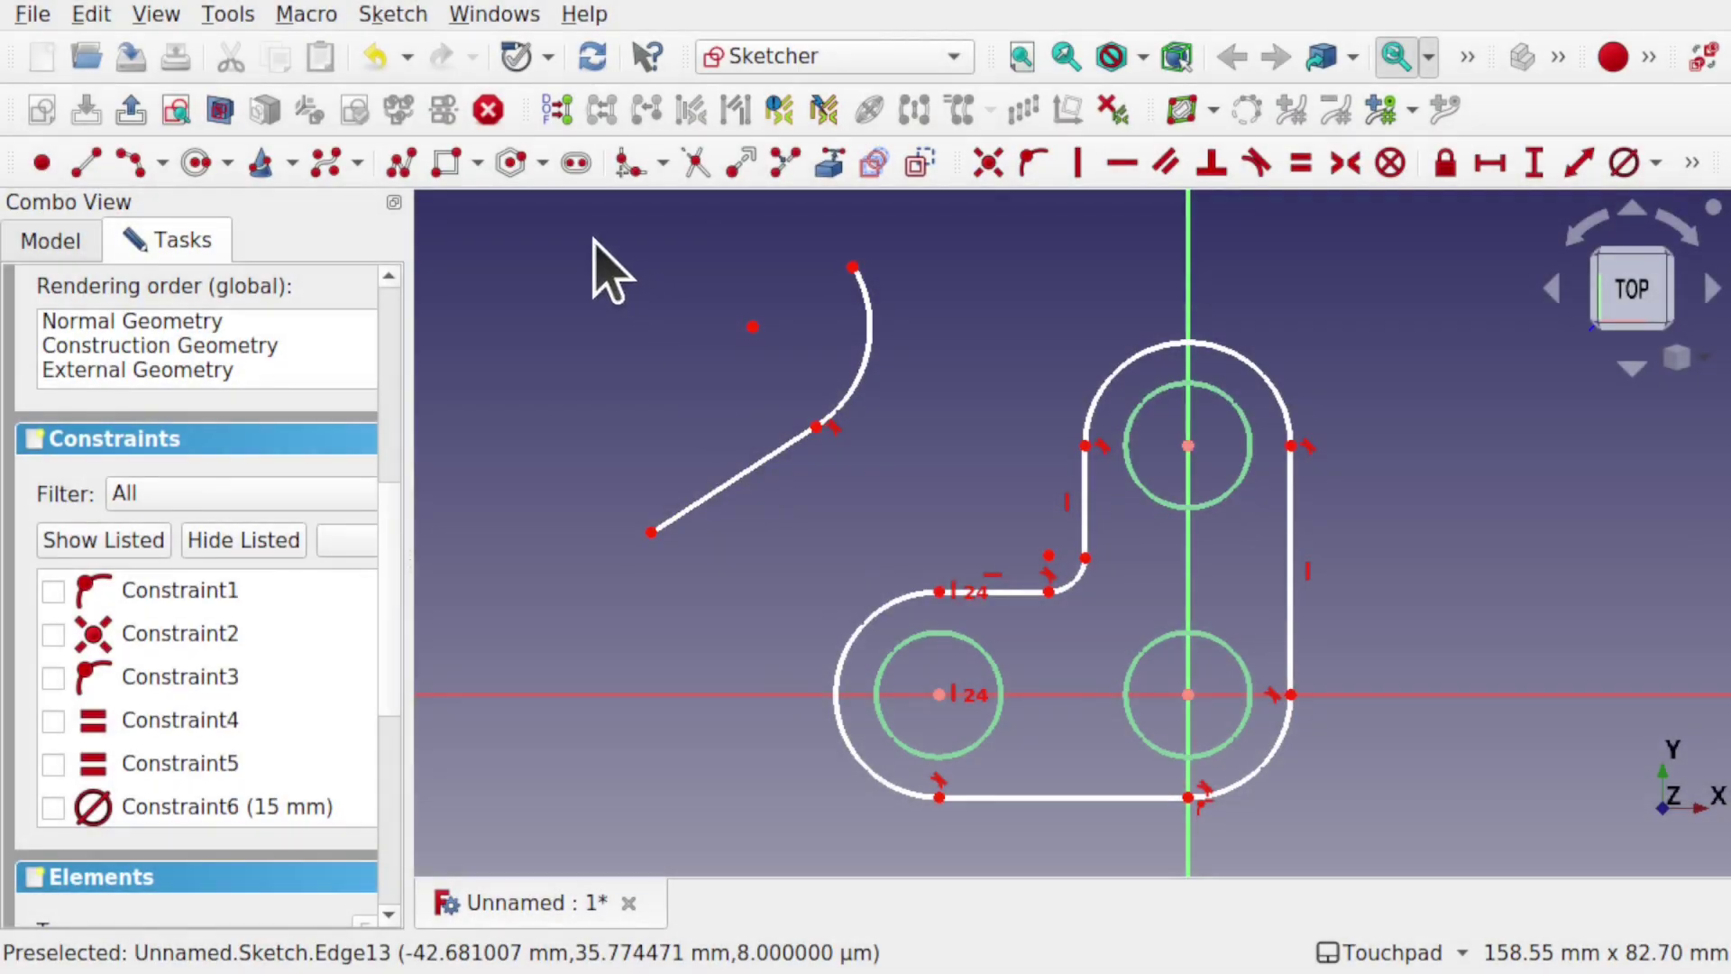
pyautogui.moveTo(570, 232); pyautogui.dragTo(971, 559)
# Delete the trial line and arc, then start a polyline with a straight edge and right tangent arc.
pyautogui.press('Delete')
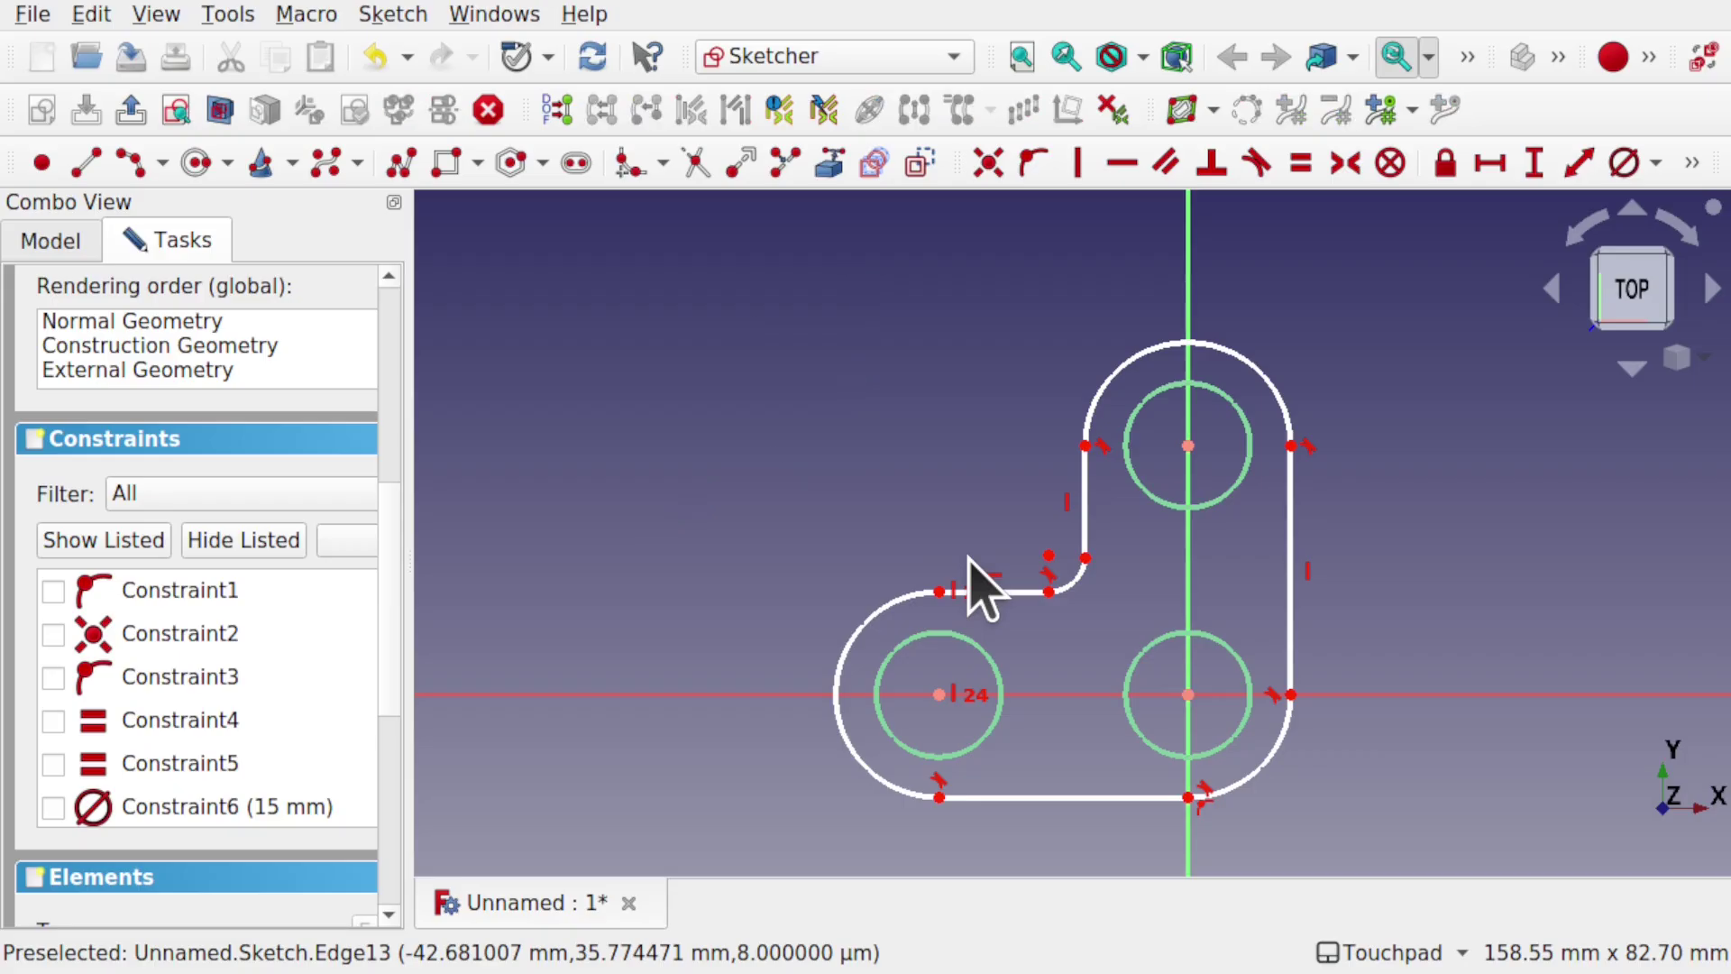
pyautogui.click(401, 164)
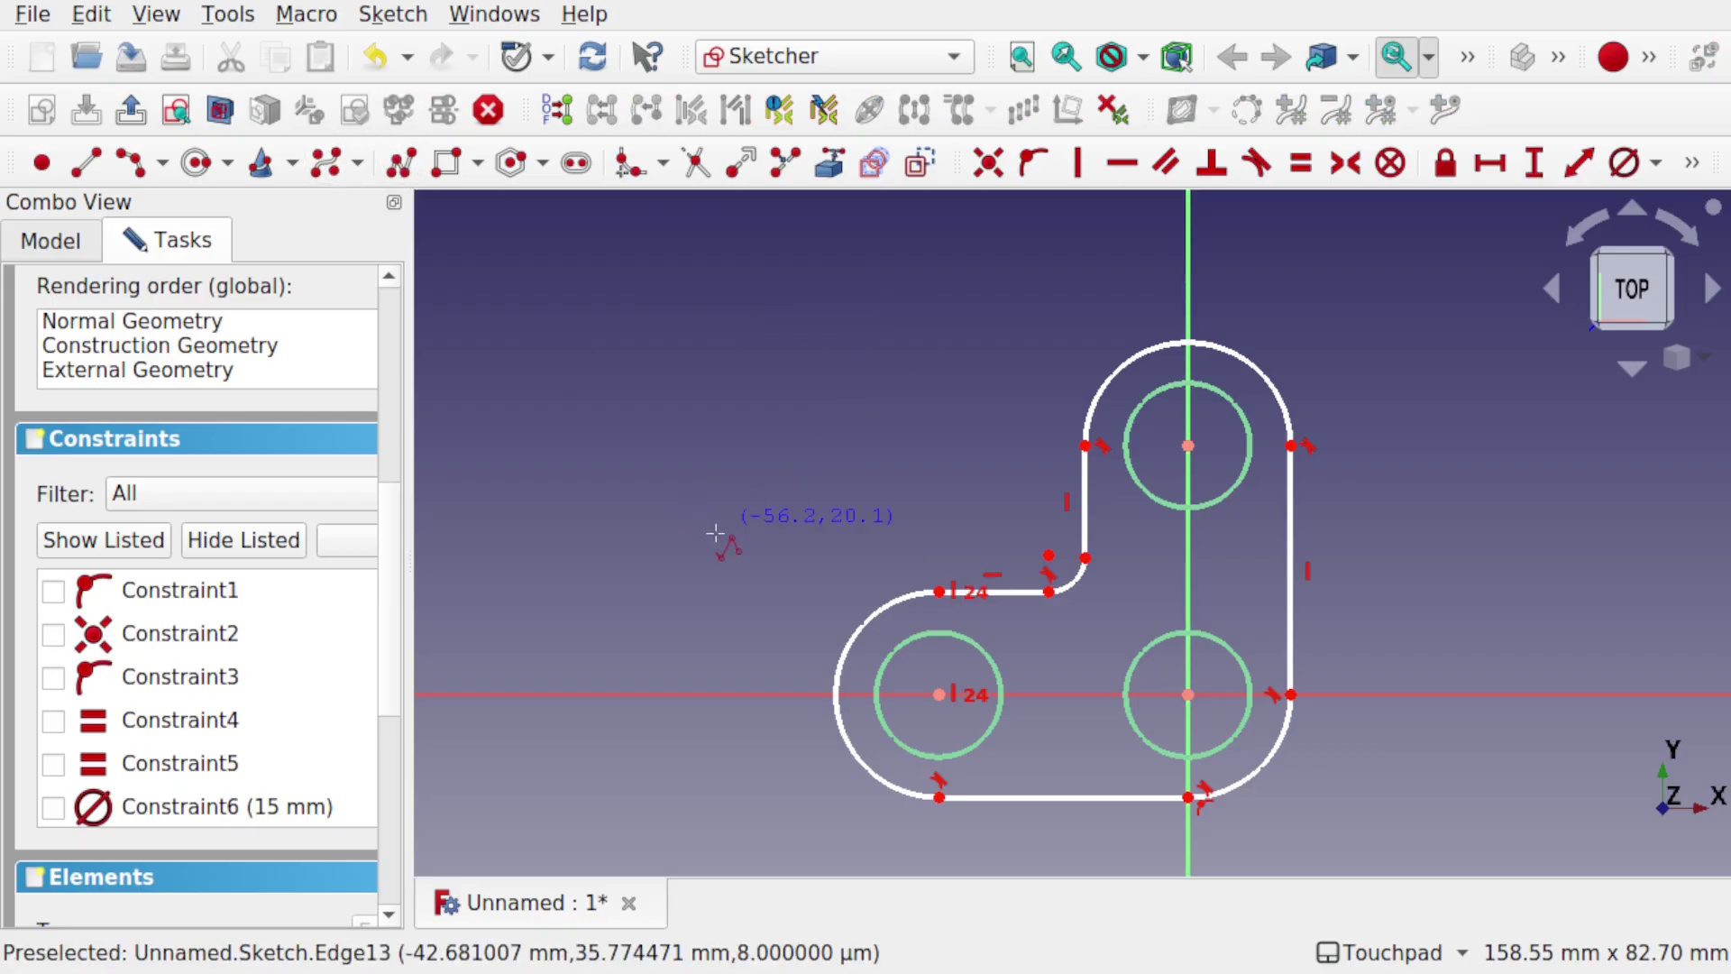
pyautogui.click(708, 539)
pyautogui.click(855, 370)
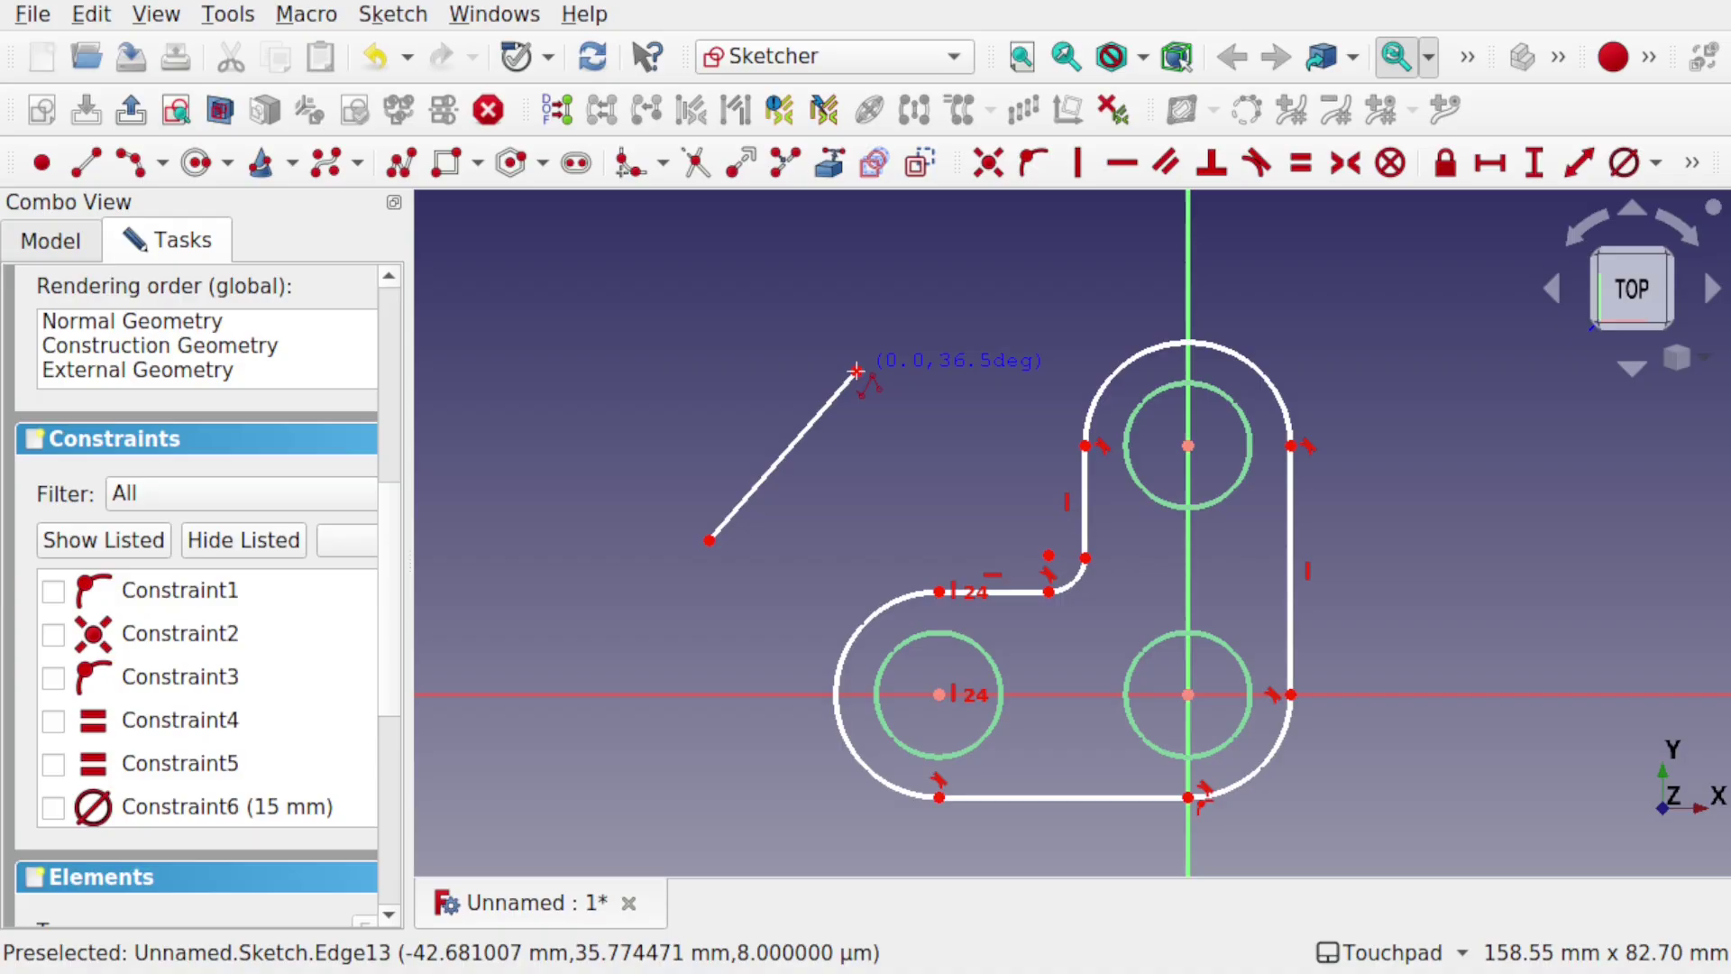
pyautogui.press('m')
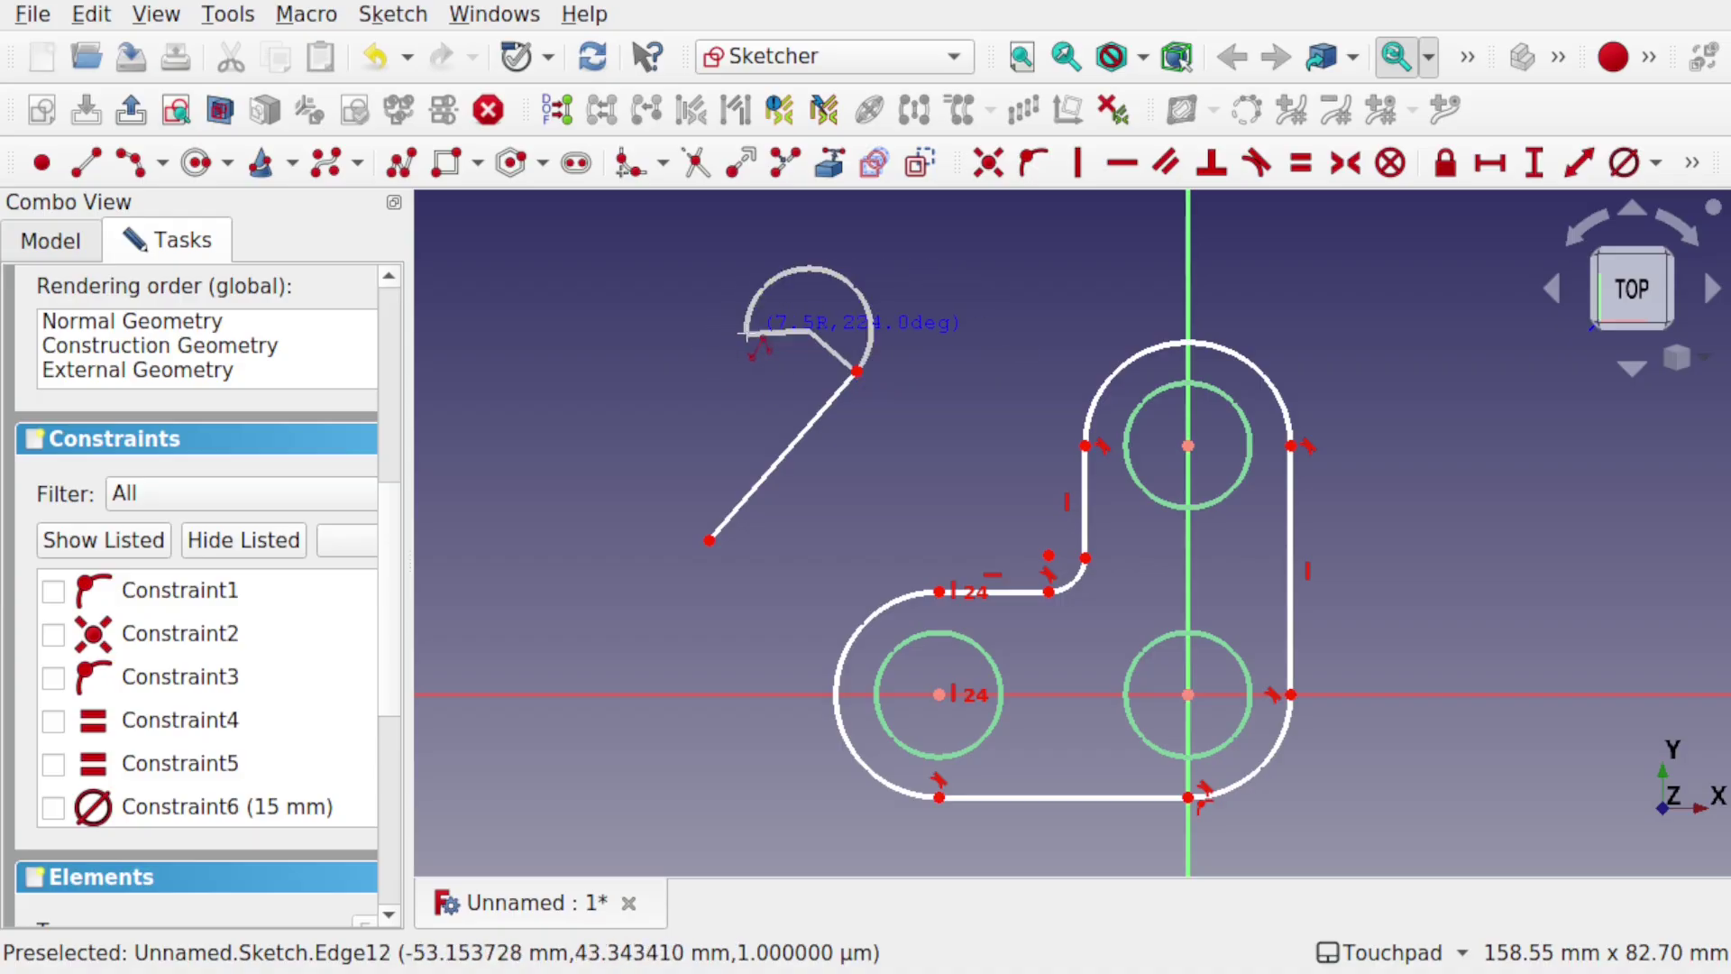
pyautogui.click(823, 234)
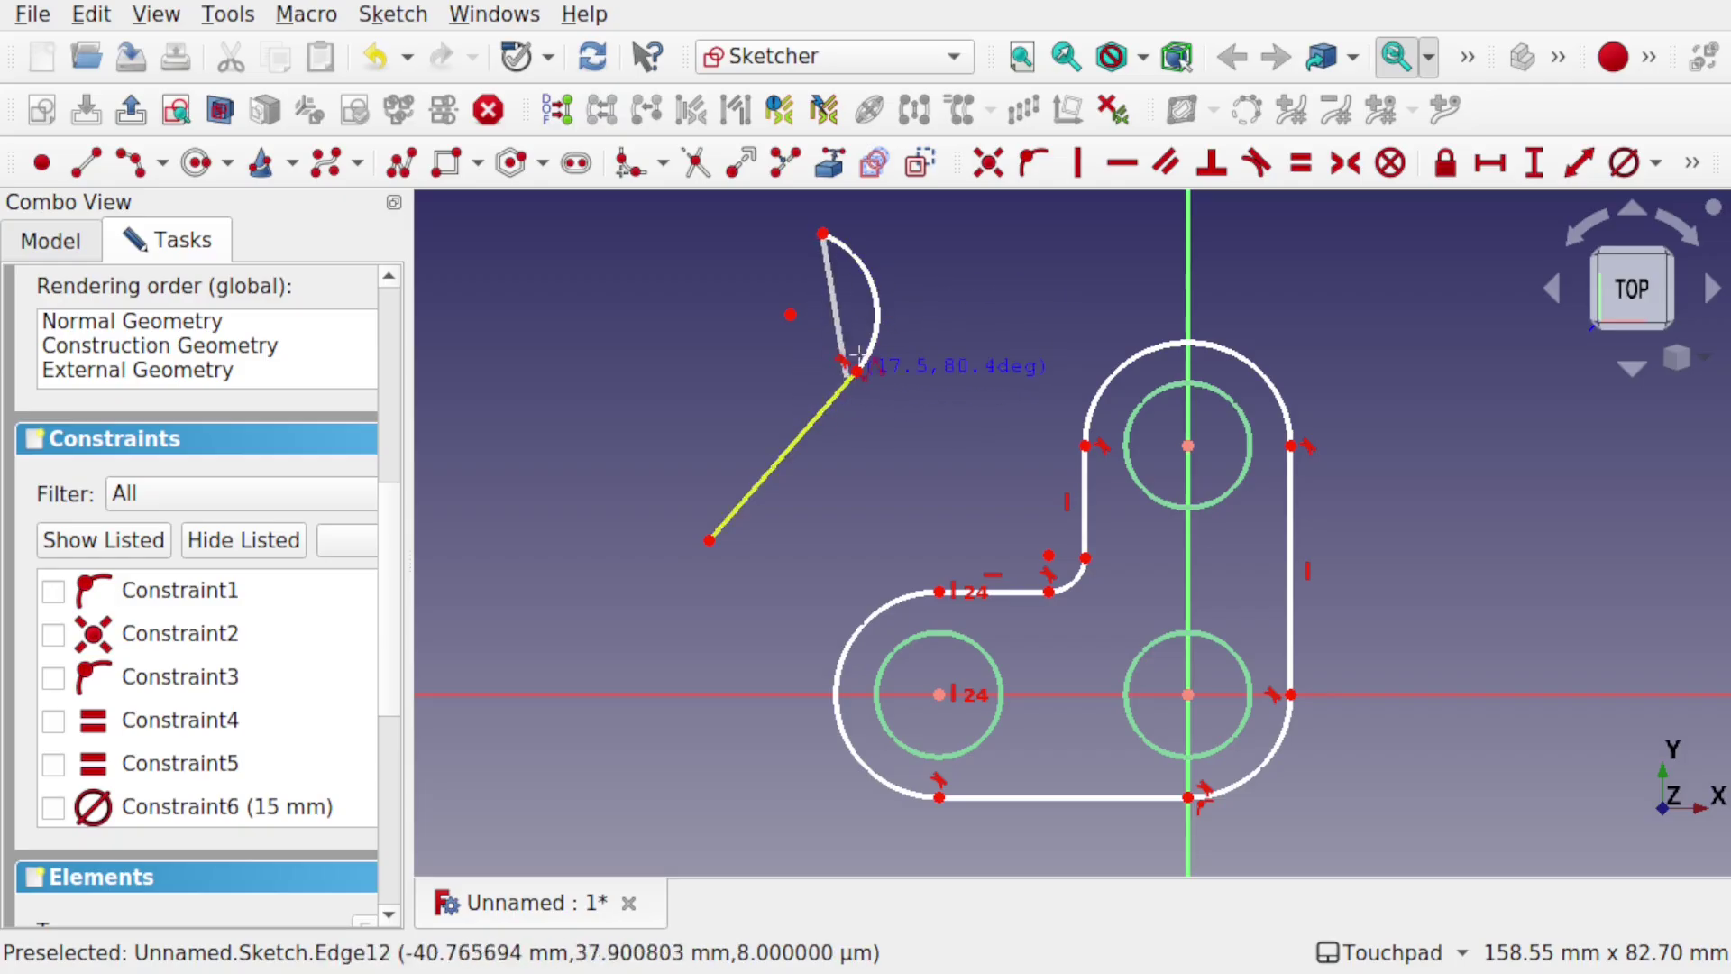
# Add a short straight top edge and an upper-left arc, closing the shape at its start point.
pyautogui.click(741, 201)
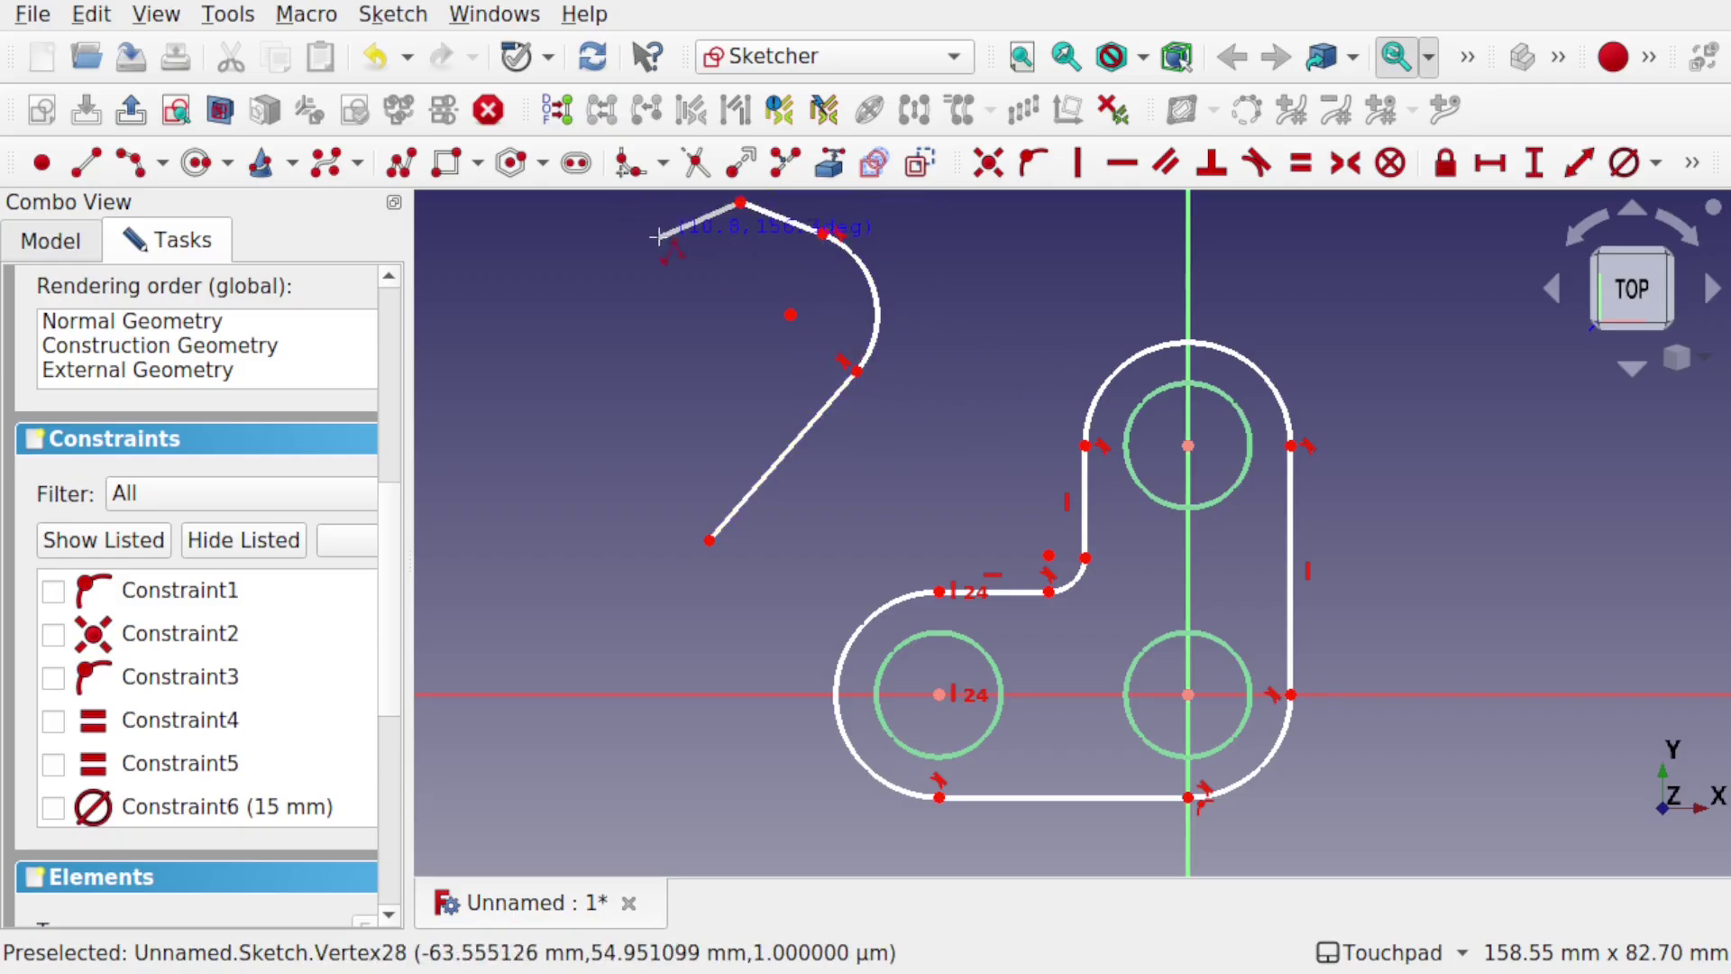
pyautogui.press('m')
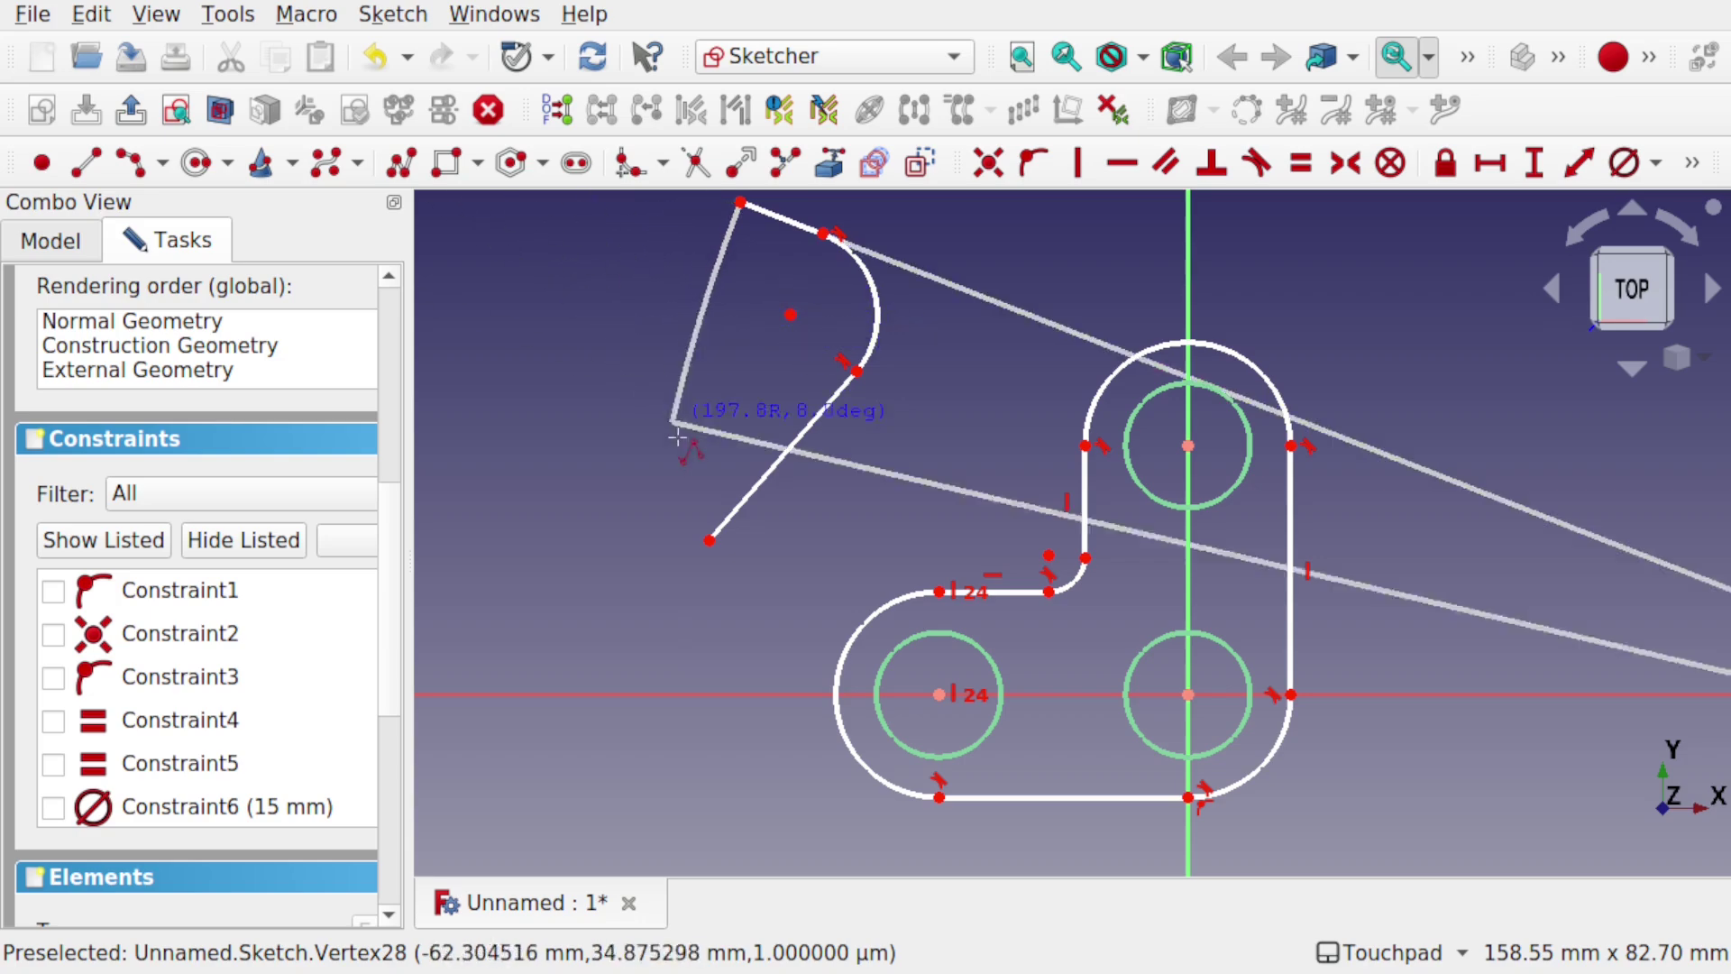
pyautogui.press('m')
pyautogui.press('m')
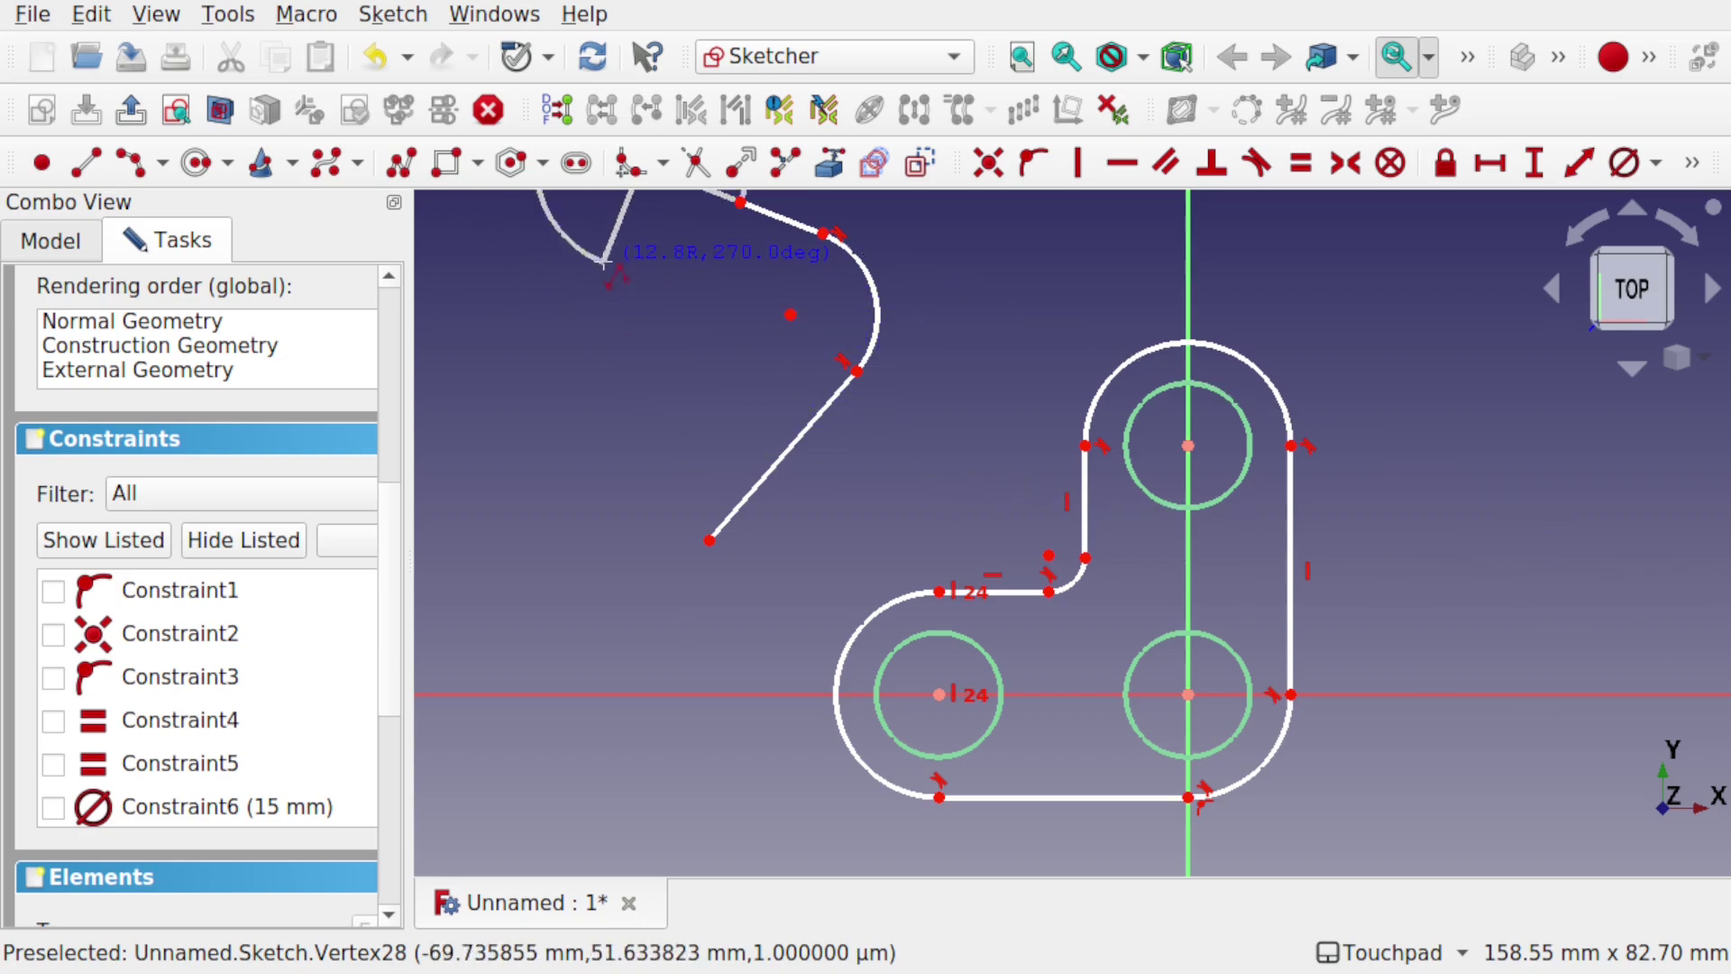
pyautogui.press('m')
pyautogui.press('m')
pyautogui.press('m')
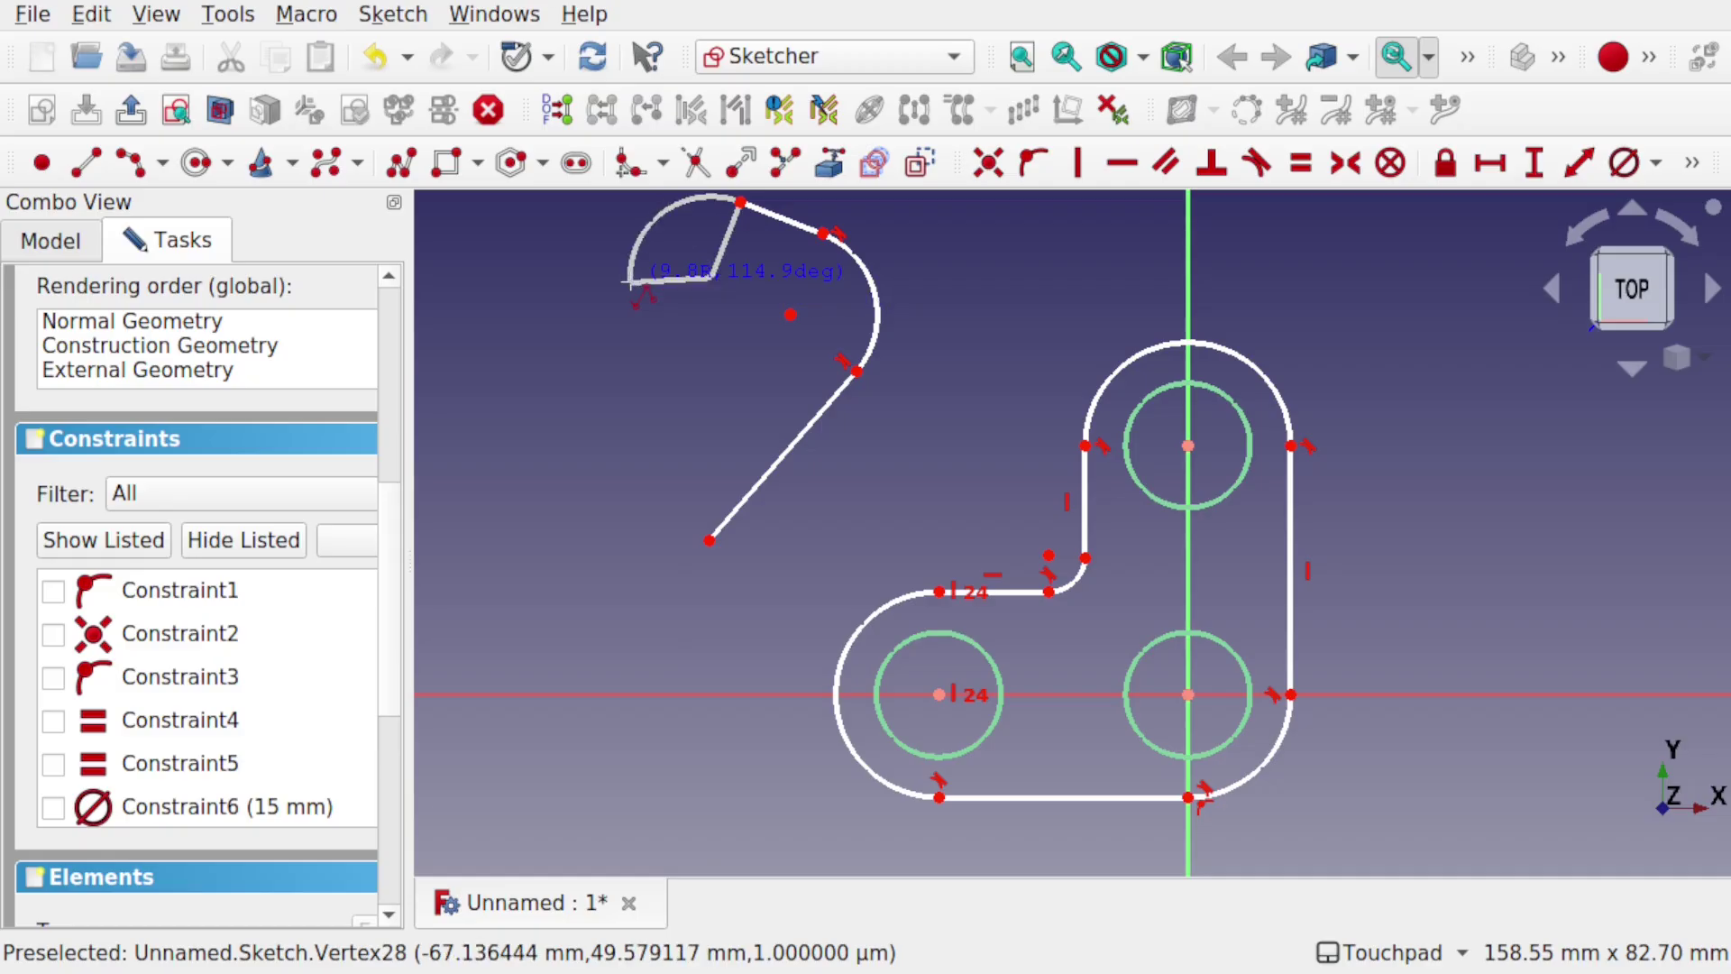
pyautogui.click(629, 283)
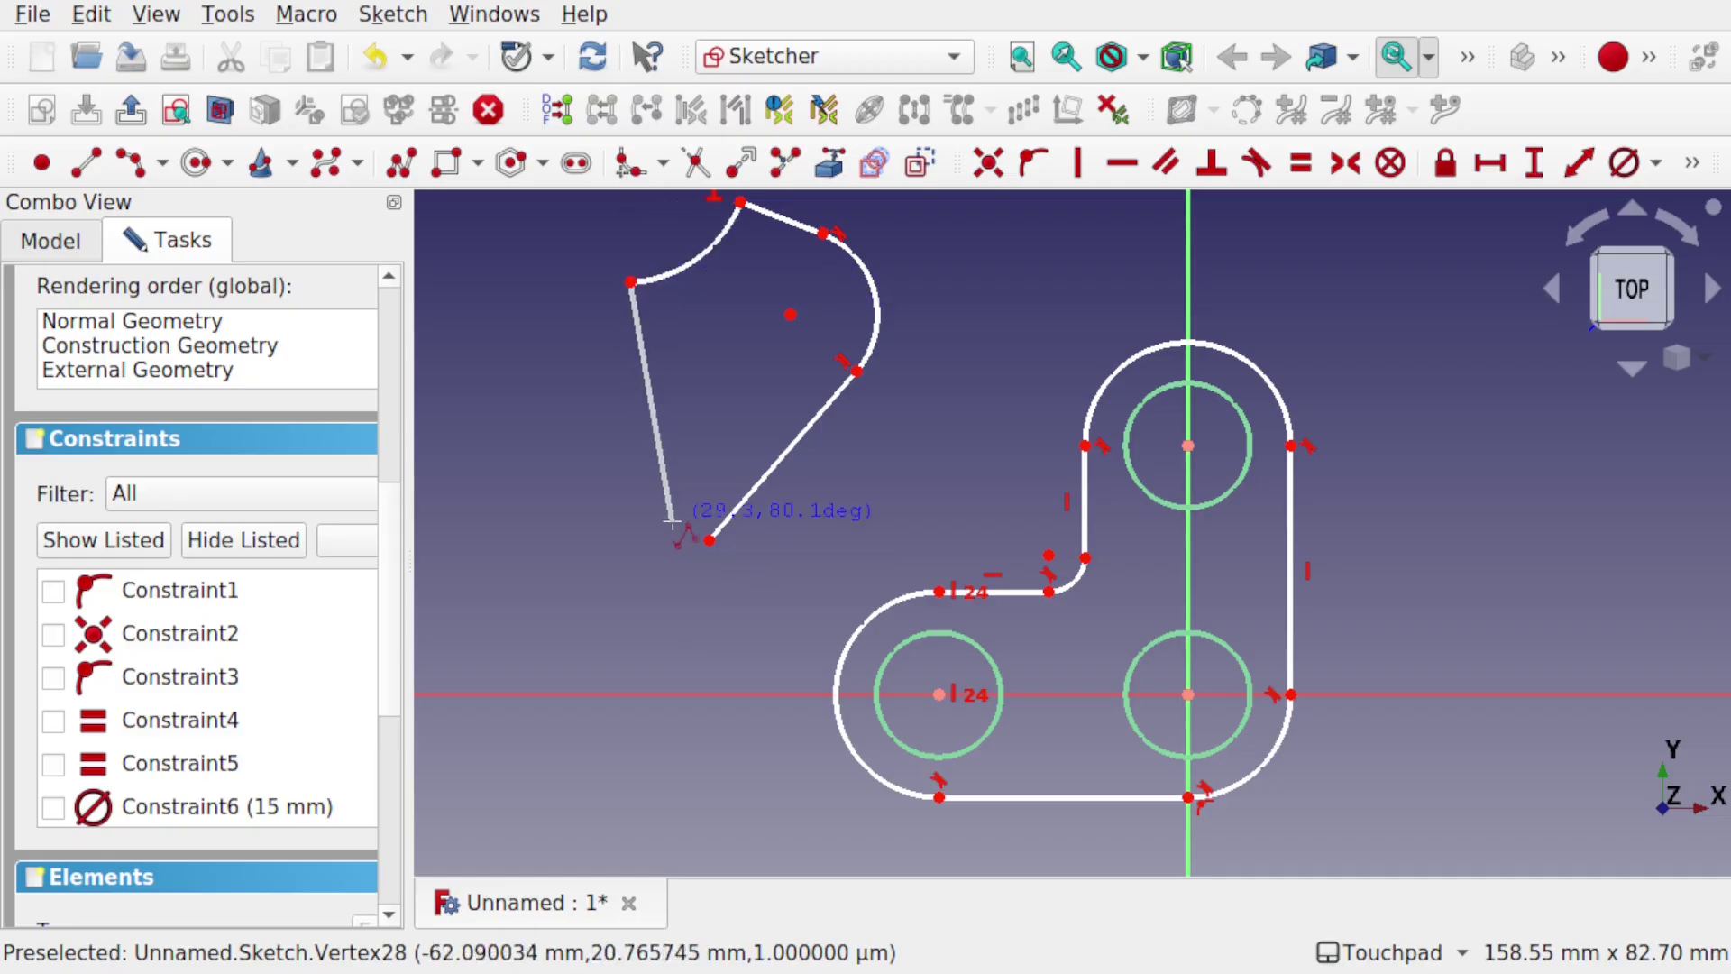
pyautogui.click(709, 539)
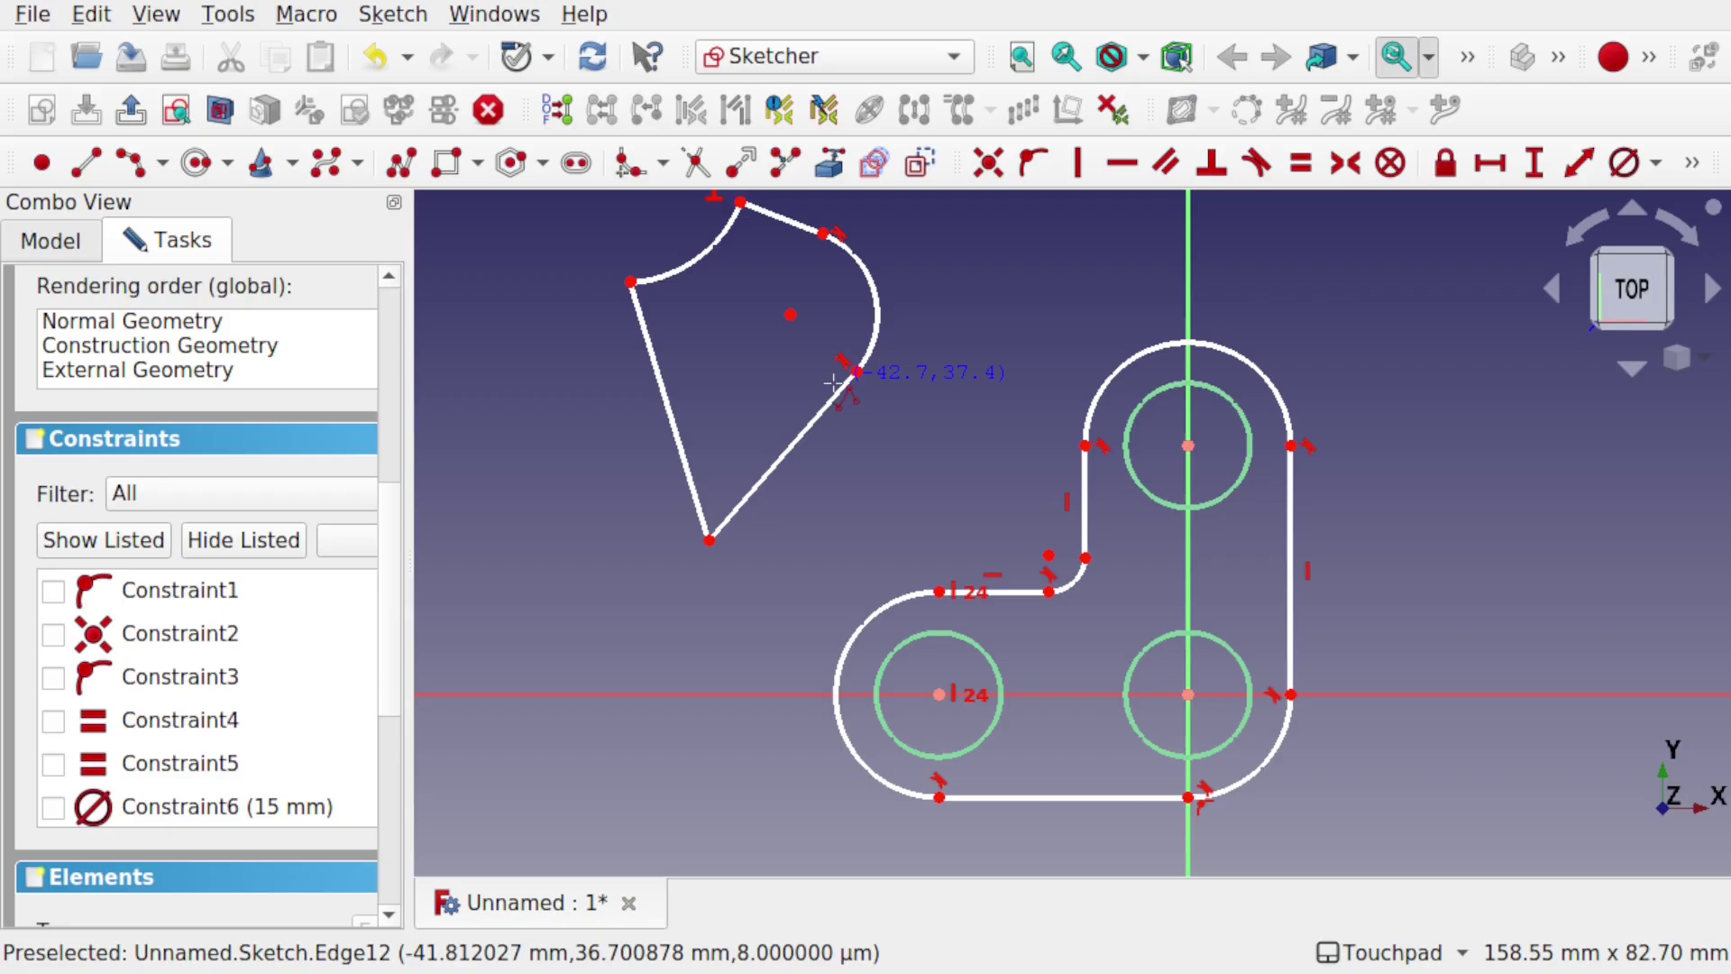
pyautogui.press('Escape')
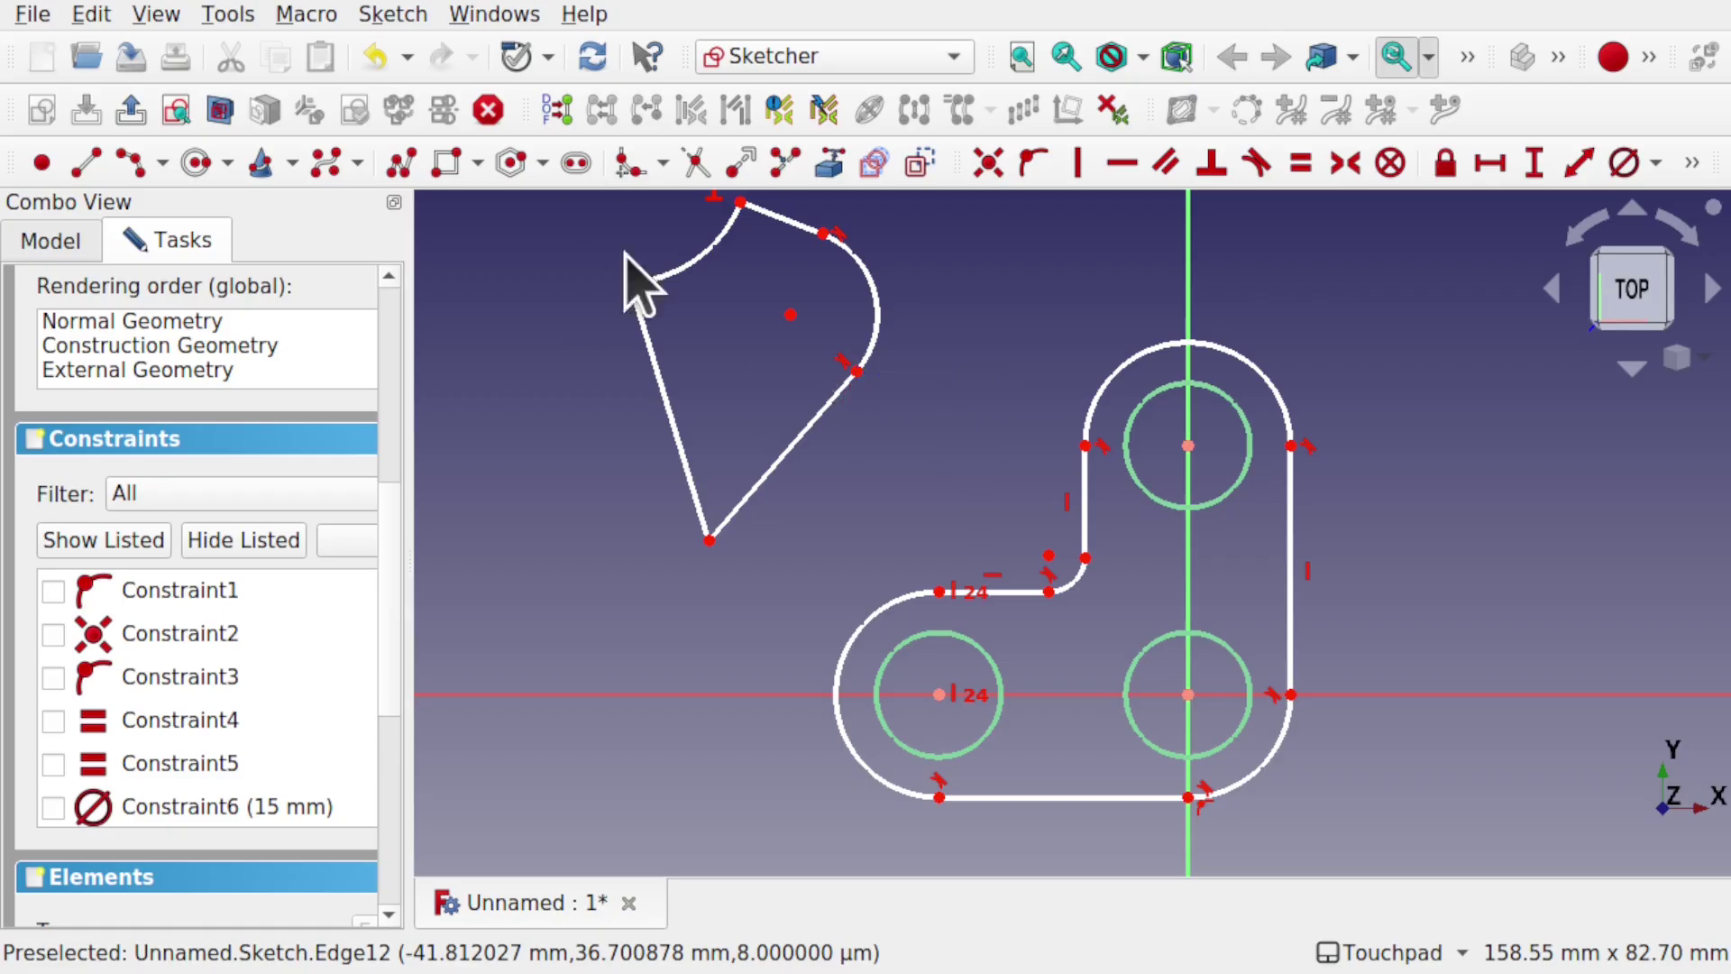